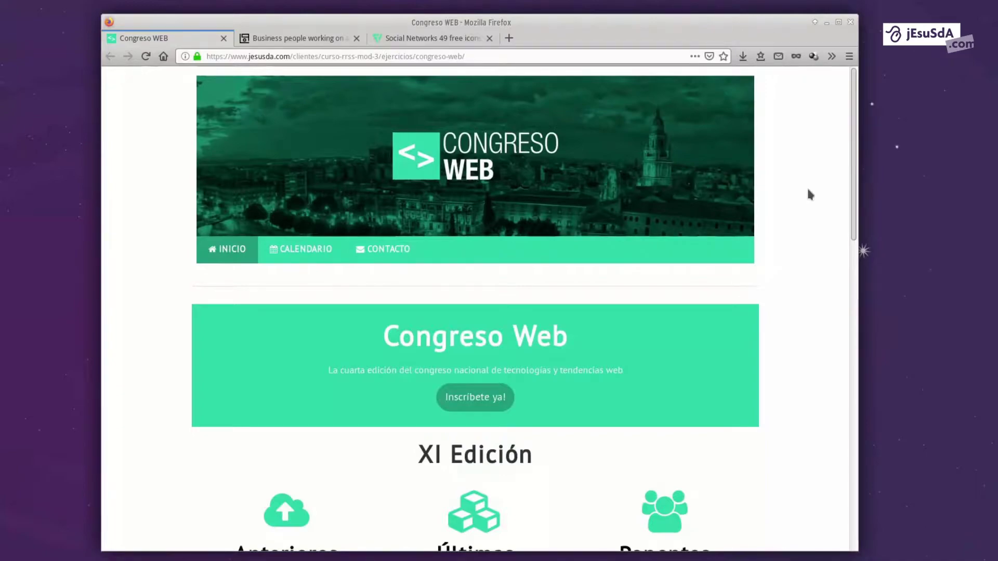
# Review the Congreso Web home page and the Life of Pix stock photo of business people working on a branding strategy.
pyautogui.scroll(-3, 809, 191)
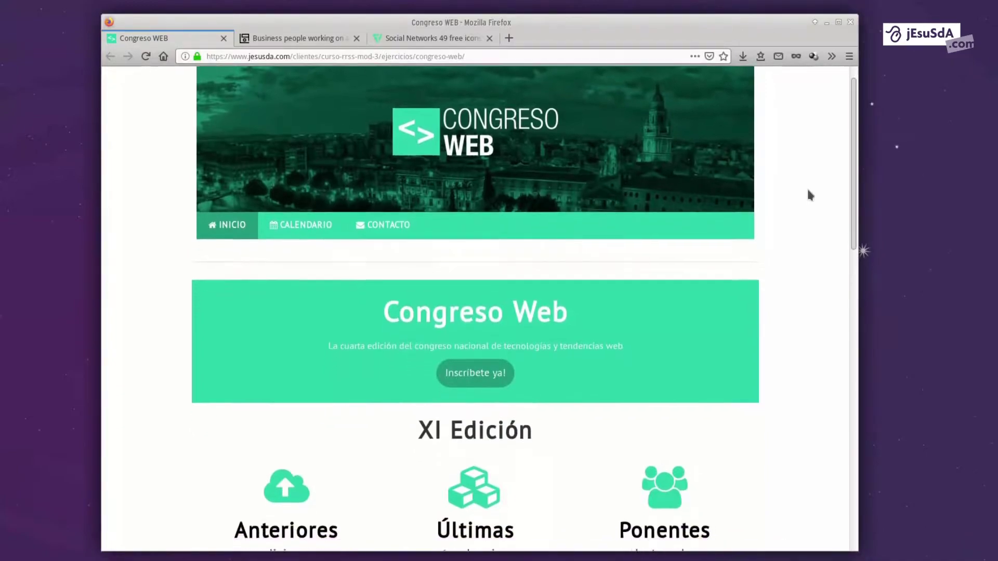
pyautogui.scroll(3, 434, 265)
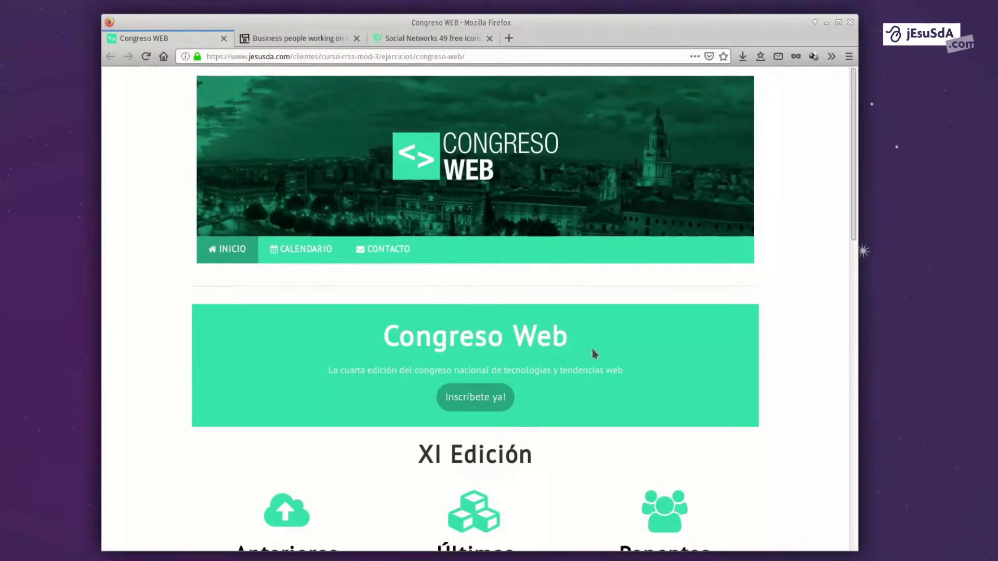
pyautogui.tripleClick(519, 345)
pyautogui.click(787, 301)
pyautogui.click(307, 45)
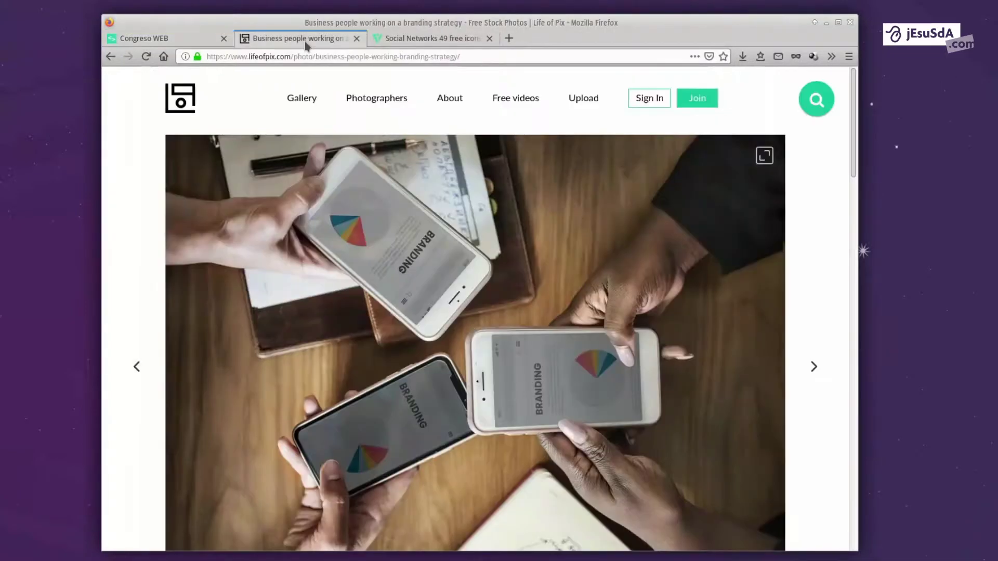
pyautogui.moveTo(855, 134)
pyautogui.mouseDown()
pyautogui.moveTo(849, 158)
pyautogui.moveTo(855, 133)
pyautogui.moveTo(855, 149)
pyautogui.mouseUp()
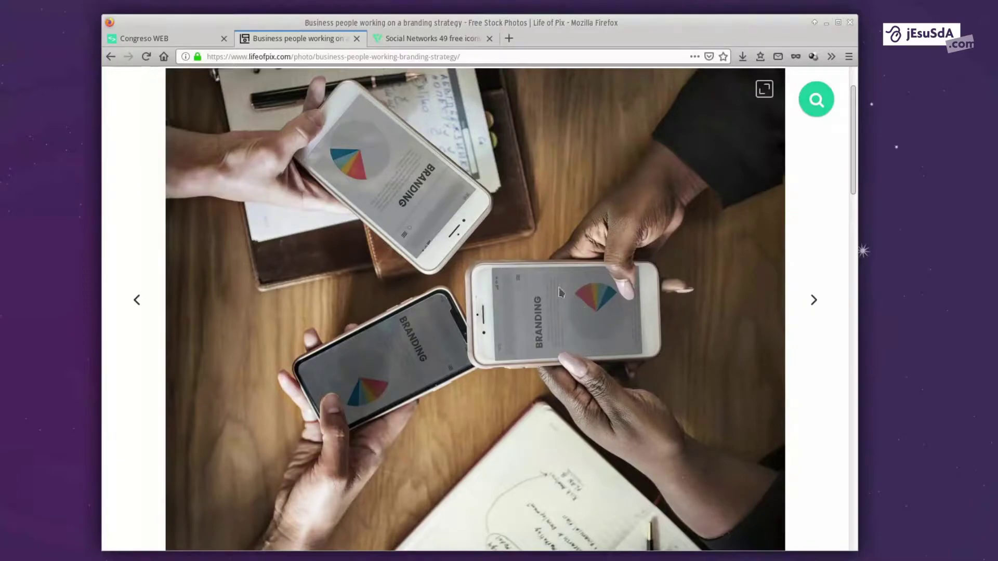
pyautogui.scroll(-3, 561, 292)
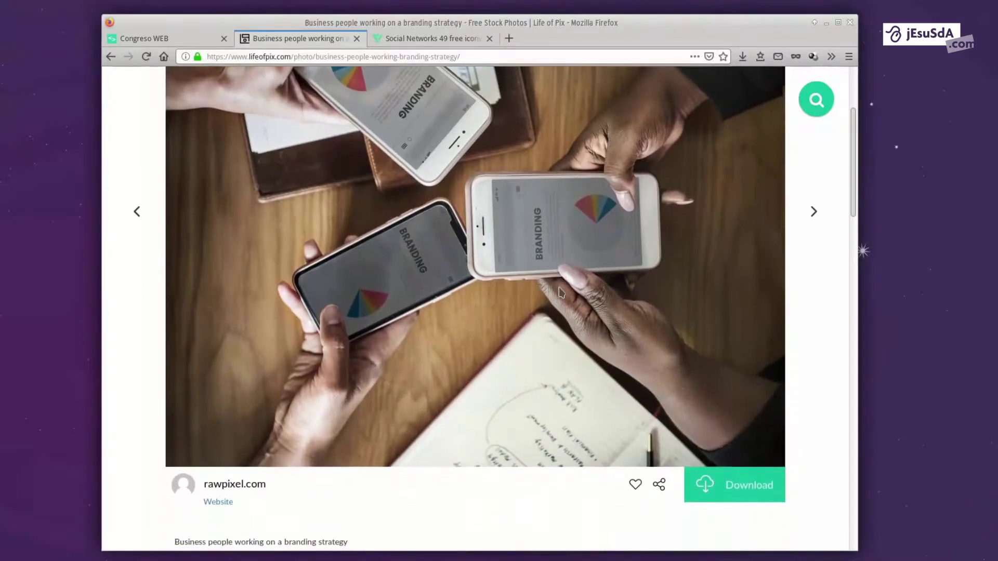
pyautogui.scroll(5, 451, 120)
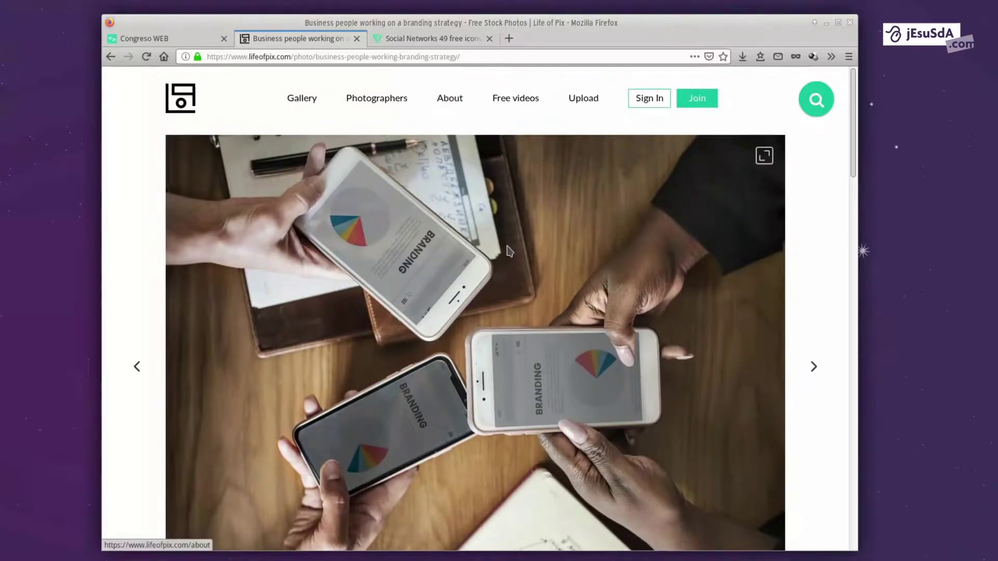
# Browse the flat-style icons of the Social Networks pack on Flaticon.
pyautogui.click(440, 43)
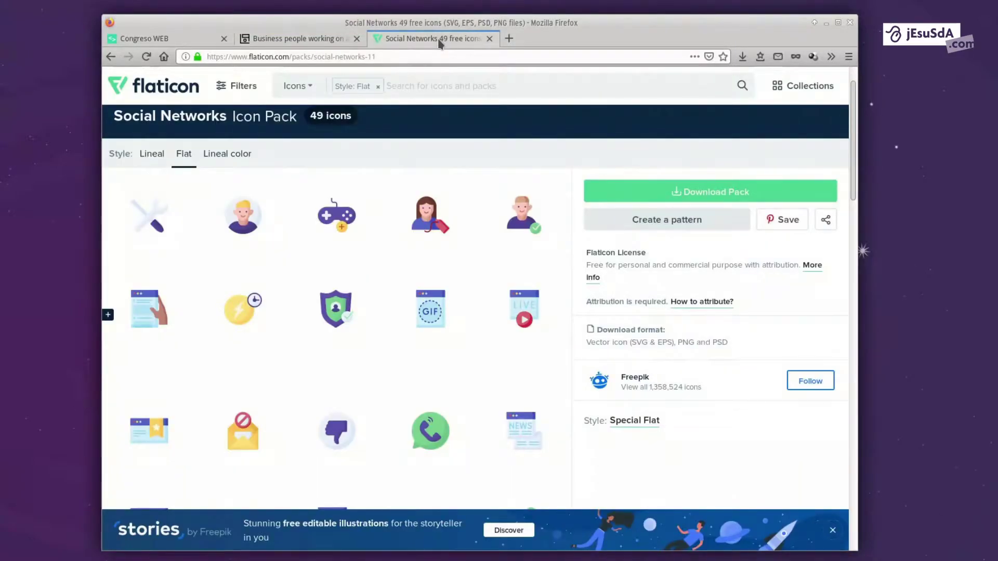
pyautogui.scroll(-3, 479, 289)
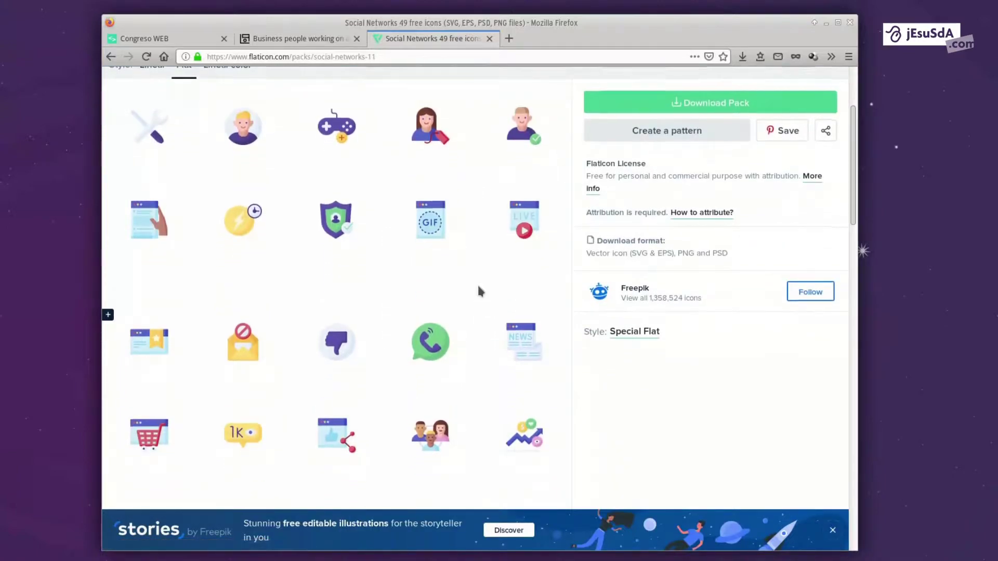
pyautogui.scroll(5, 477, 282)
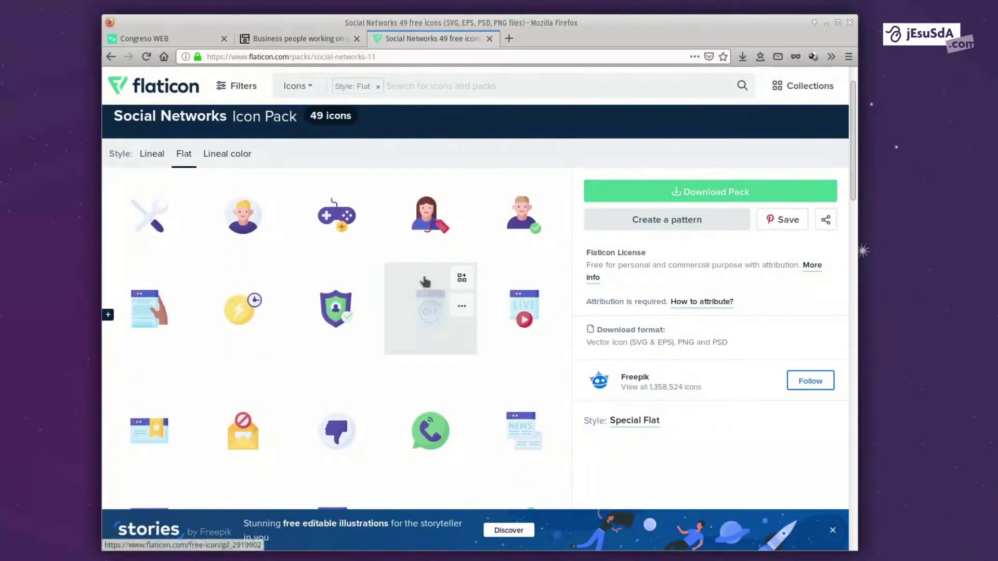
pyautogui.scroll(-7, 425, 281)
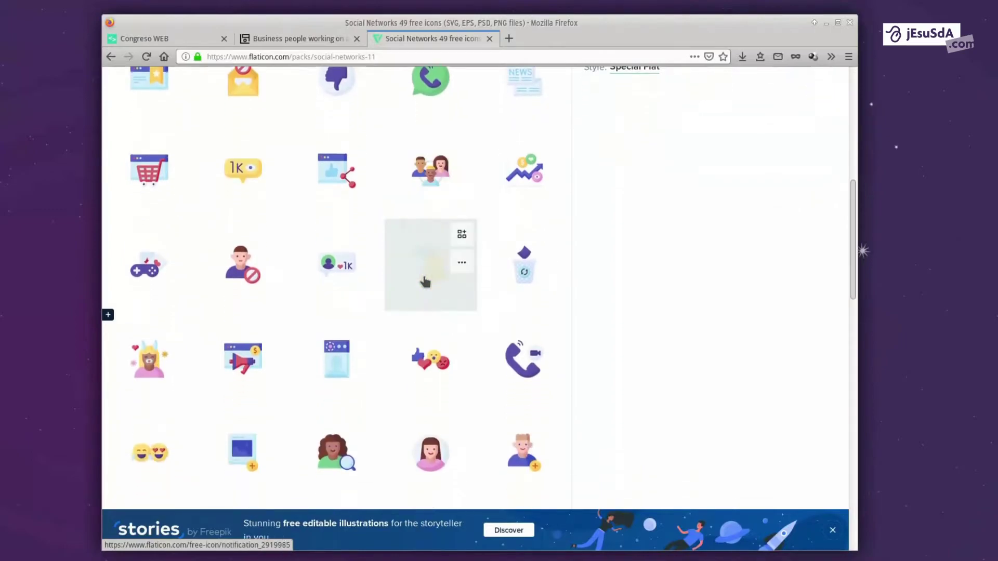
pyautogui.scroll(-10, 425, 281)
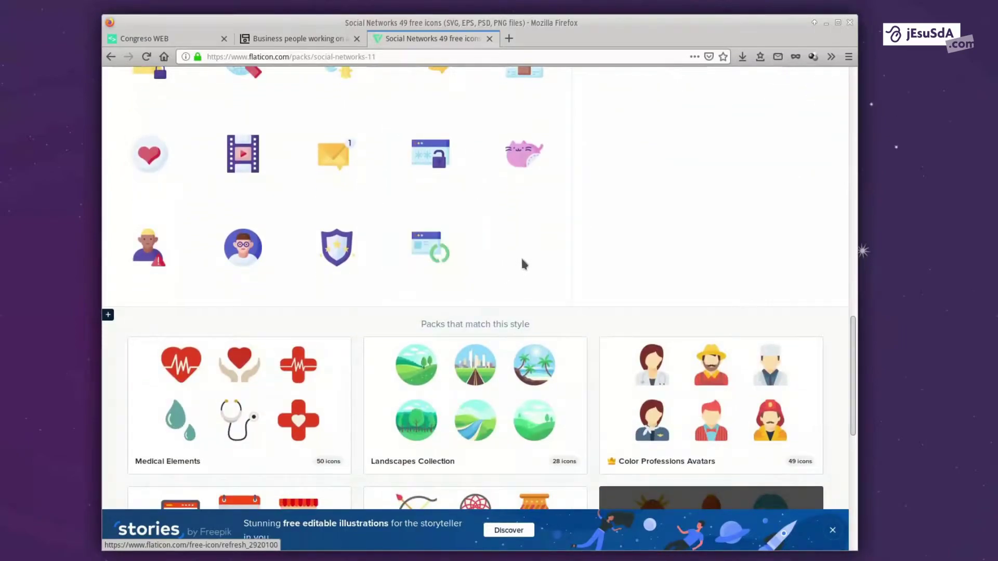
pyautogui.scroll(15, 523, 264)
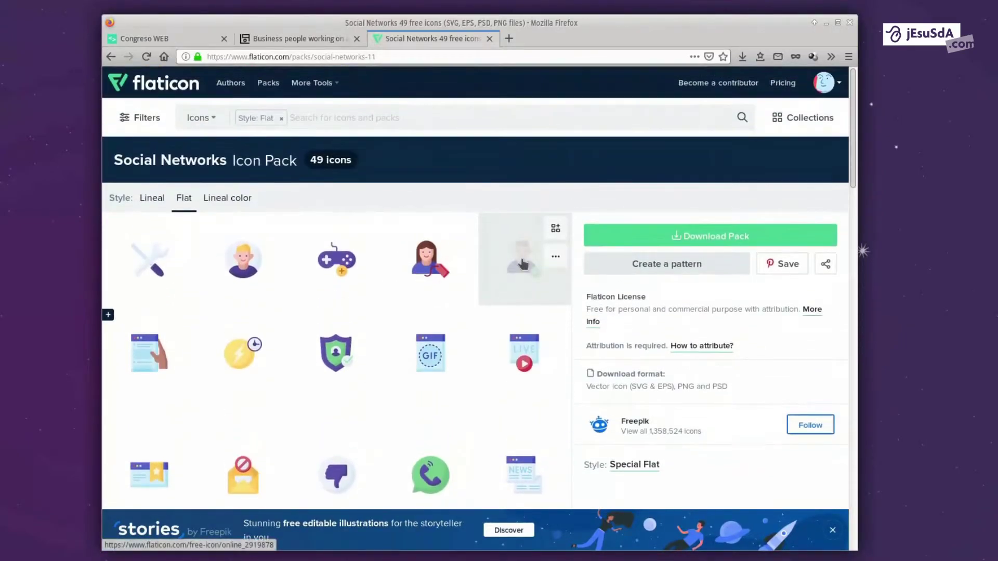
# Switch to the file manager and examine the downloaded photo and SVG icons in the archivos folder.
pyautogui.click(826, 23)
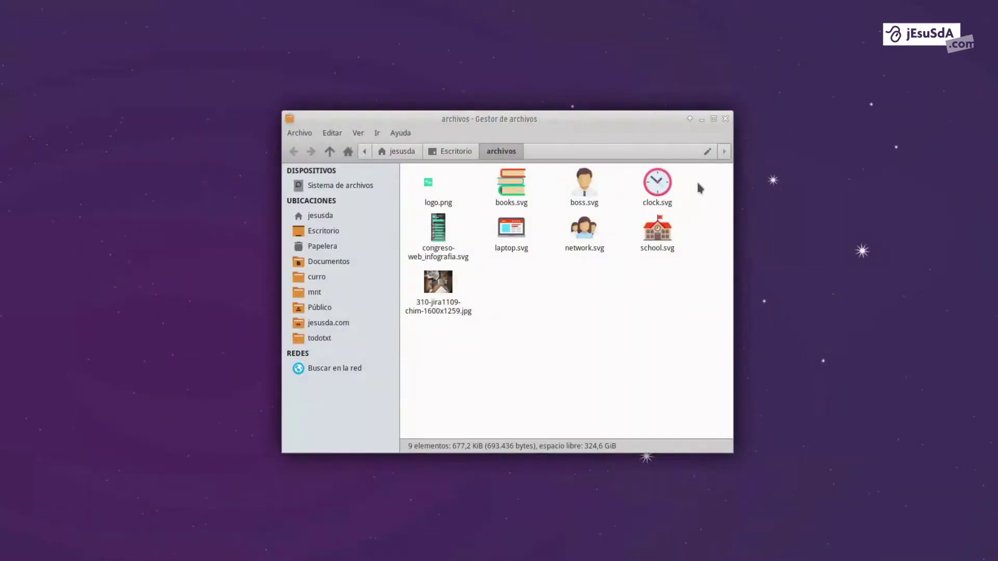
pyautogui.moveTo(699, 187); pyautogui.dragTo(411, 315)
pyautogui.click(619, 299)
pyautogui.click(446, 286)
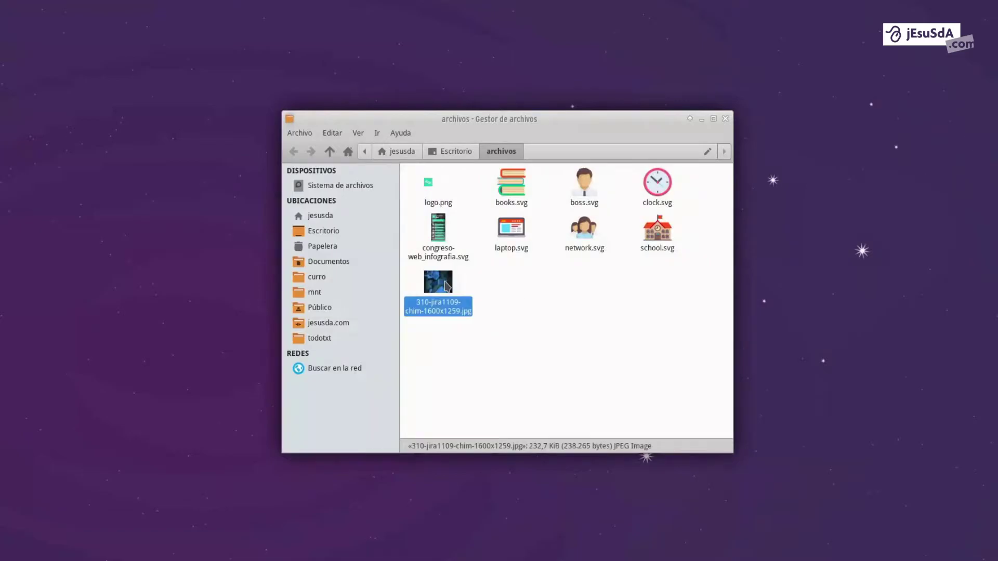
pyautogui.doubleClick(446, 286)
pyautogui.hotkey('alt', 'F4')
pyautogui.click(640, 297)
pyautogui.click(656, 231)
pyautogui.click(584, 186)
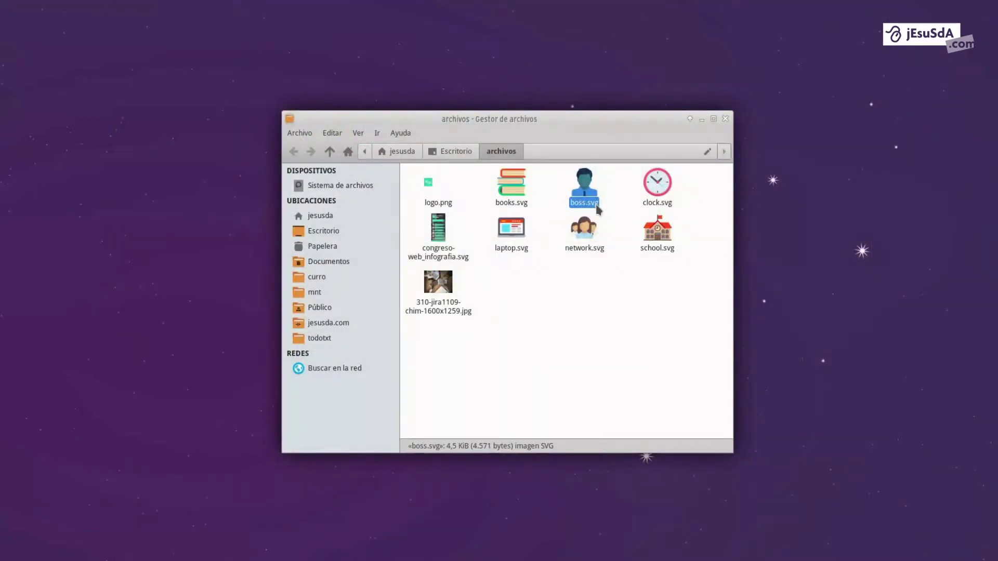
pyautogui.rightClick(589, 208)
pyautogui.press('Escape')
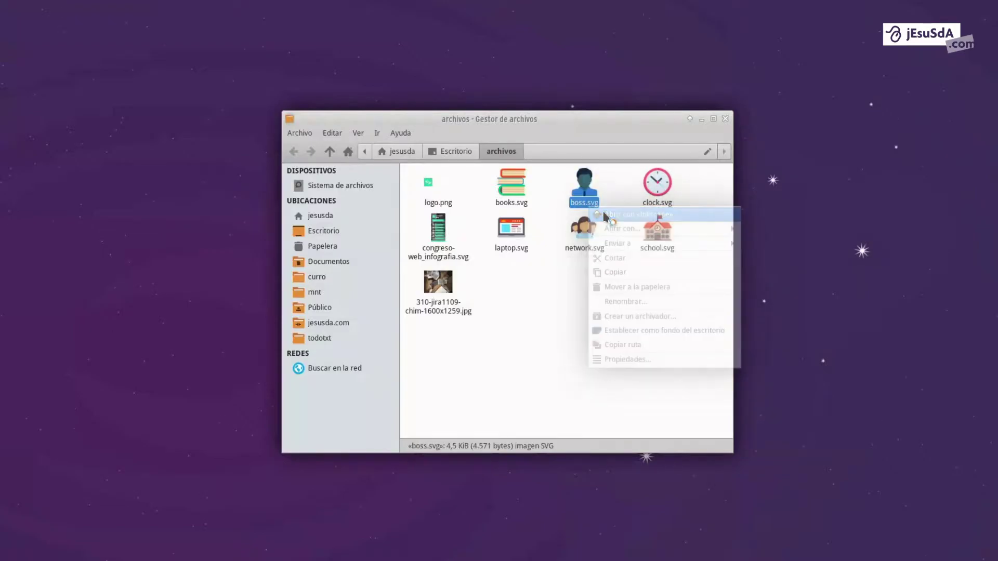
# Open boss.svg in Inkscape and reshape the face shading by moving its node below the fringe slightly down.
pyautogui.doubleClick(597, 206)
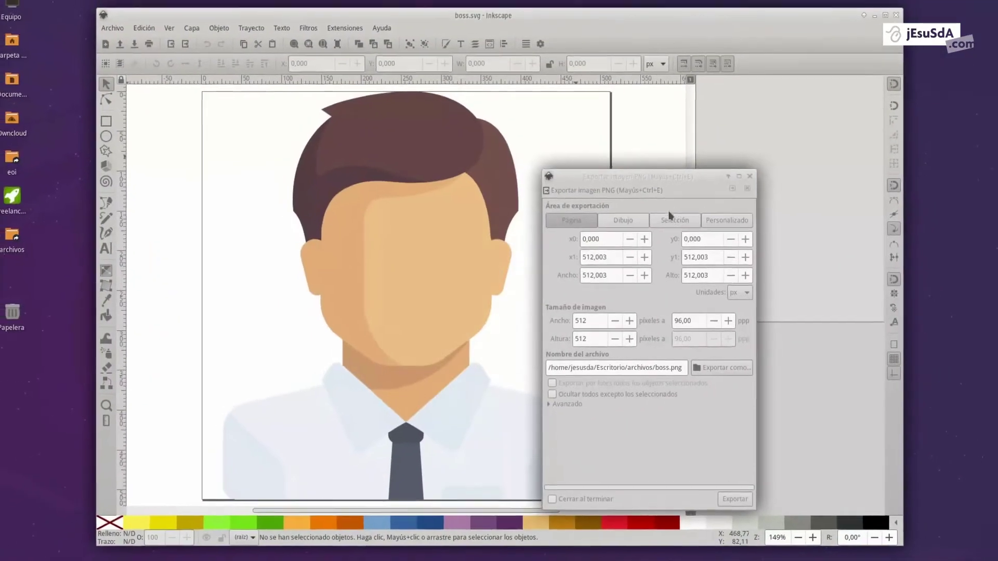
pyautogui.click(447, 266)
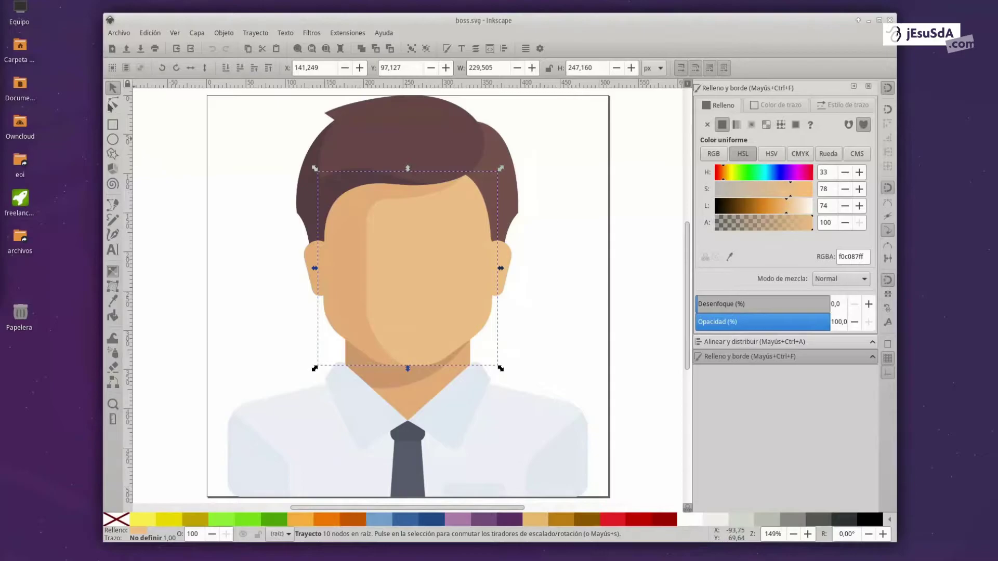
pyautogui.press('n')
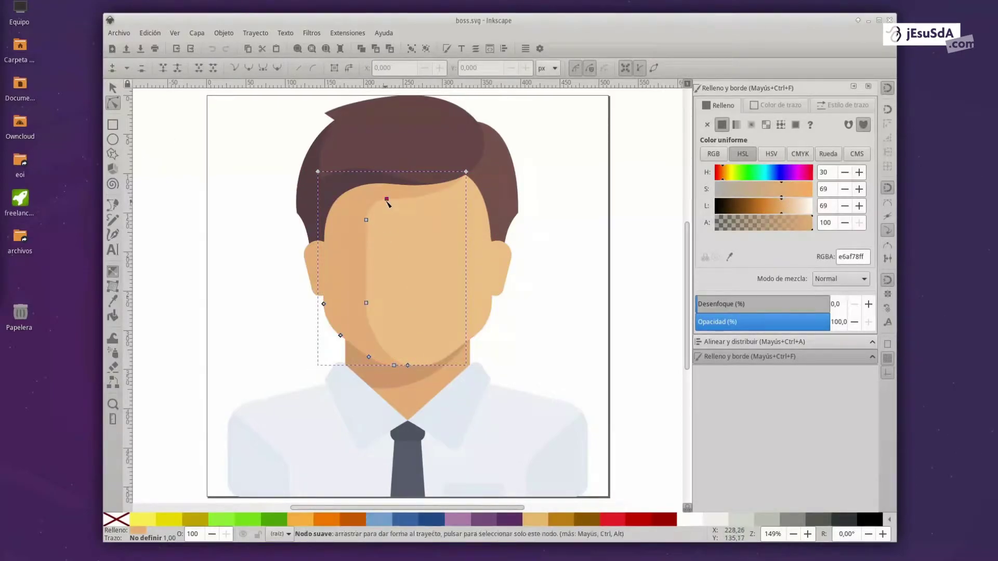
pyautogui.moveTo(387, 199); pyautogui.dragTo(391, 215)
pyautogui.press('s')
# Recolour the man's hair with fill 555753 on the upper and right-hand shapes and a darker grey on the left-hand shadow shape.
pyautogui.click(454, 120)
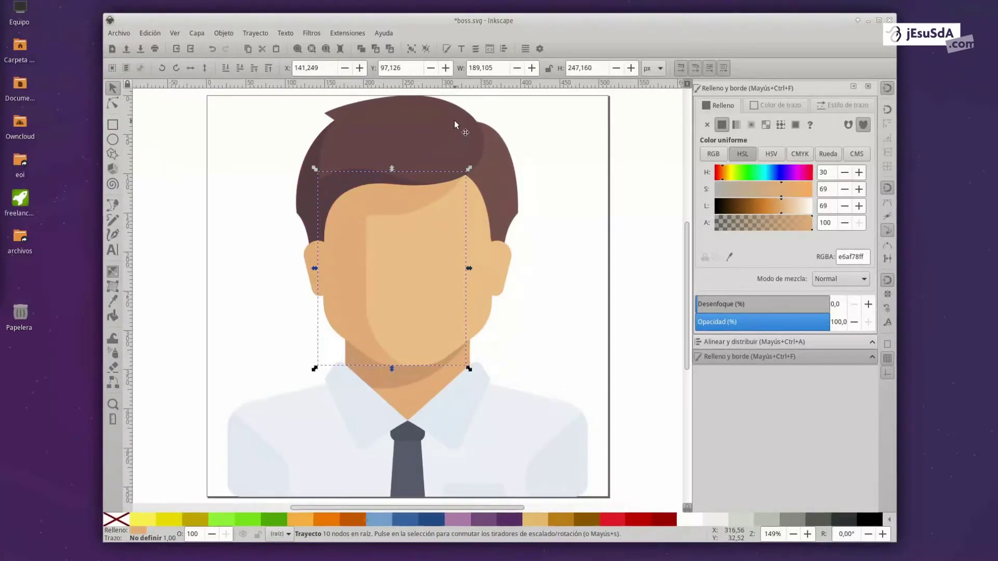
pyautogui.press('n')
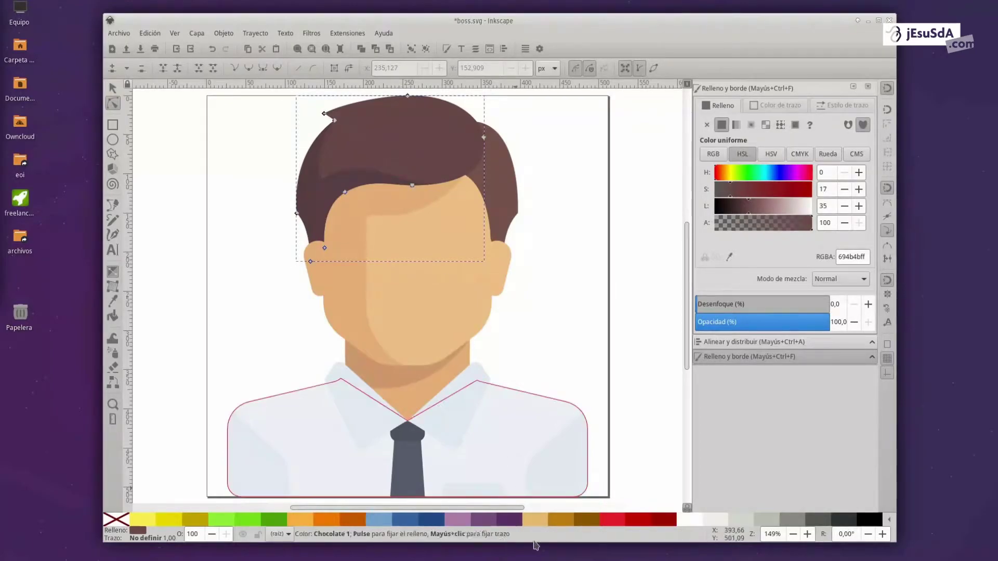
pyautogui.click(867, 521)
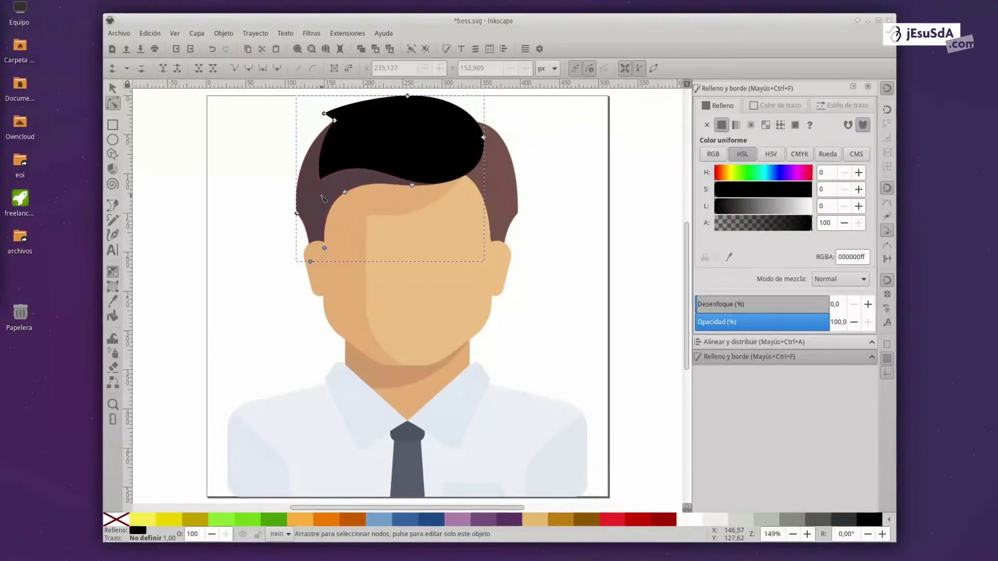
pyautogui.click(820, 520)
pyautogui.click(318, 214)
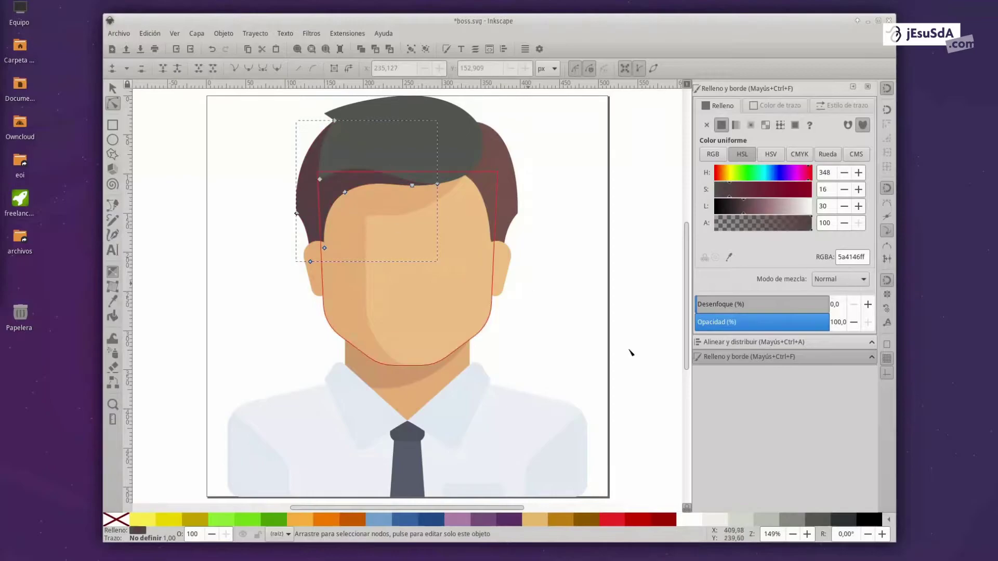
pyautogui.click(843, 520)
pyautogui.click(512, 167)
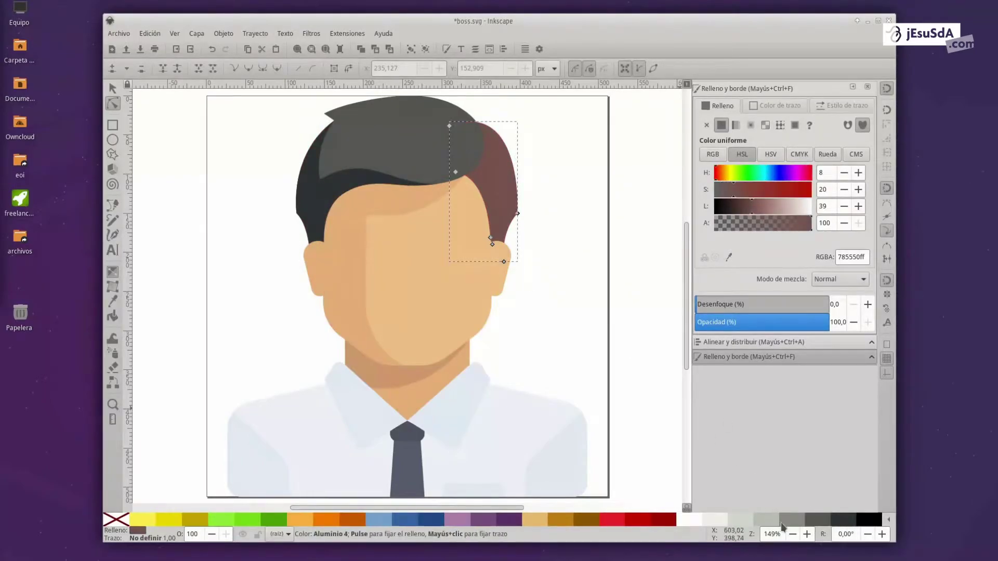
pyautogui.click(819, 520)
pyautogui.click(113, 88)
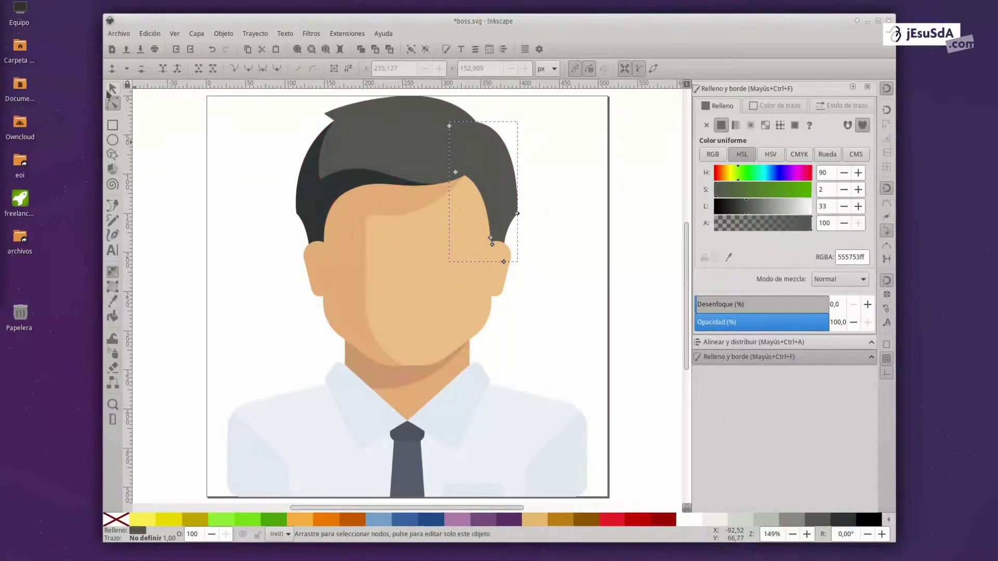
pyautogui.click(238, 283)
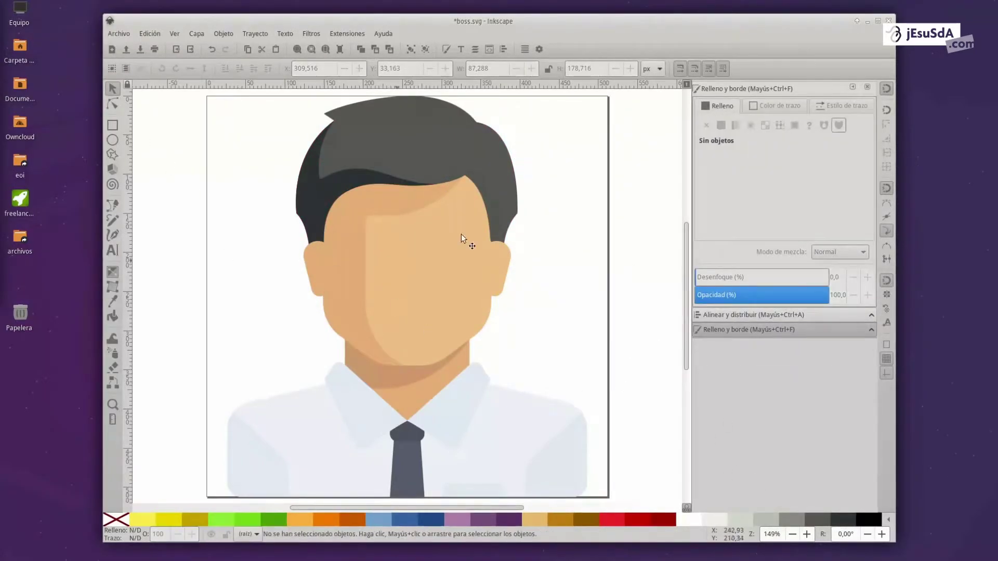
# Recolour the tie's knot and body dark red, and close boss.svg without saving the changes.
pyautogui.click(415, 435)
pyautogui.click(630, 524)
pyautogui.click(416, 473)
pyautogui.click(631, 524)
pyautogui.click(621, 348)
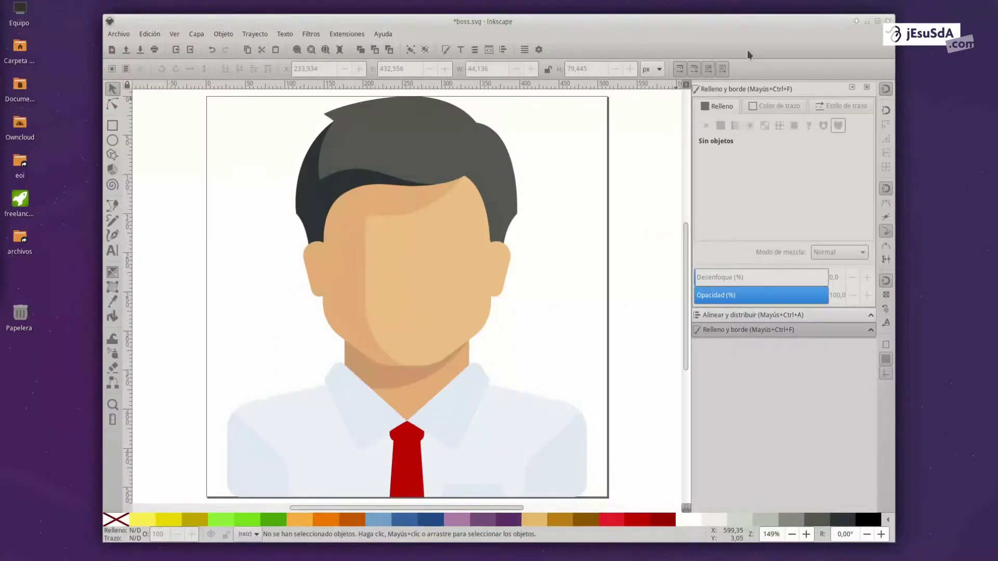
pyautogui.click(887, 22)
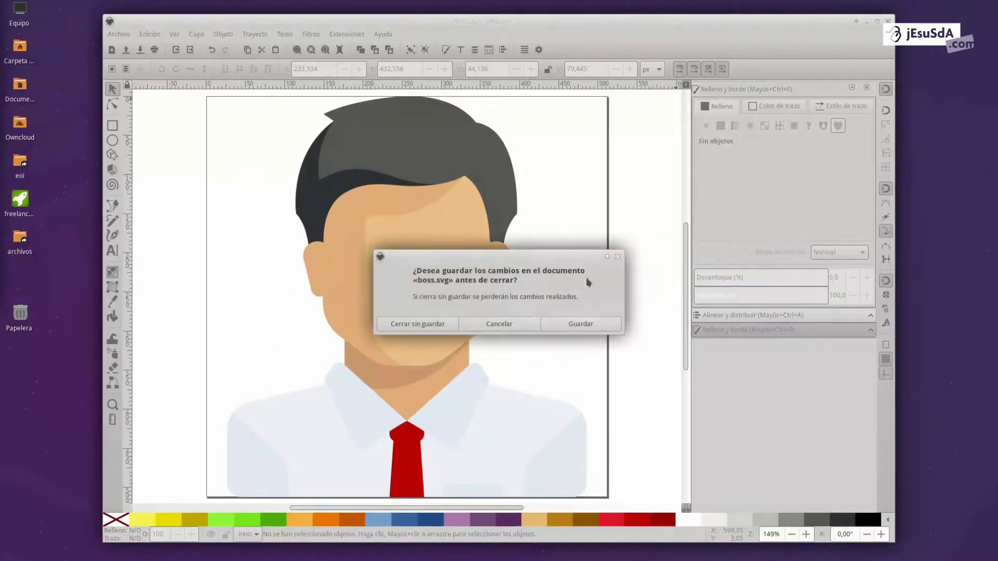
pyautogui.click(430, 324)
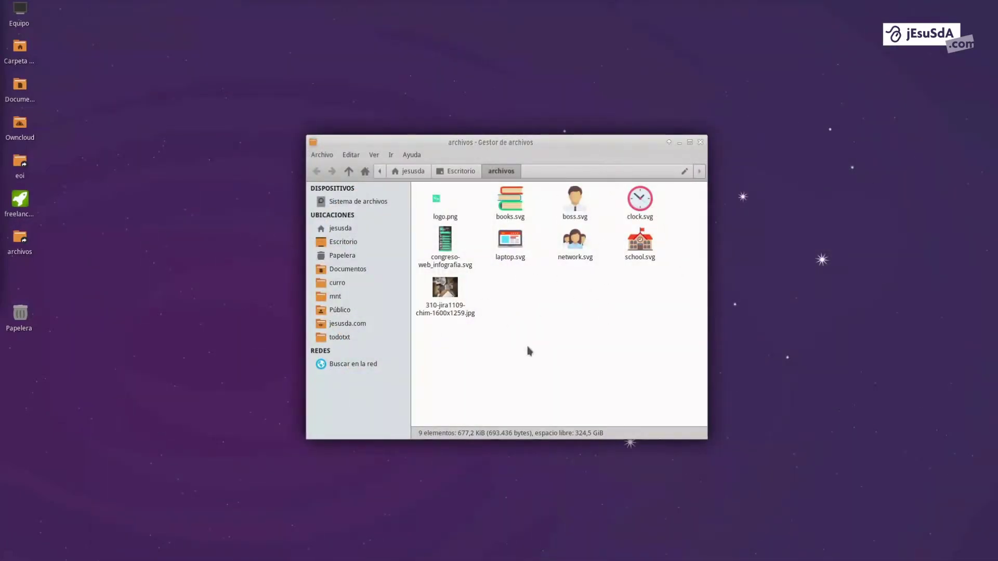
# View logo.png from the archivos folder, close the image viewer and put the file manager away.
pyautogui.doubleClick(437, 203)
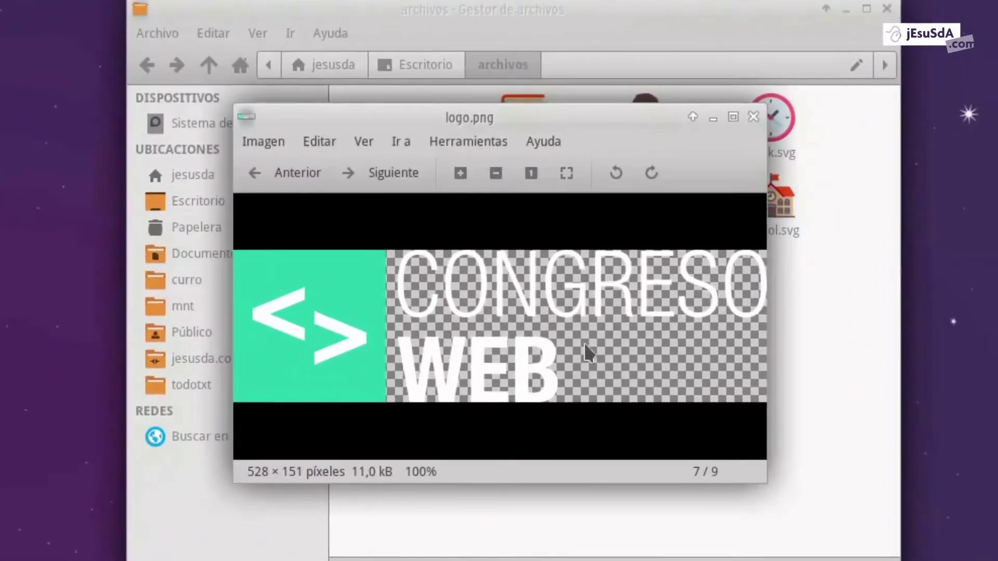
pyautogui.click(754, 116)
pyautogui.click(847, 10)
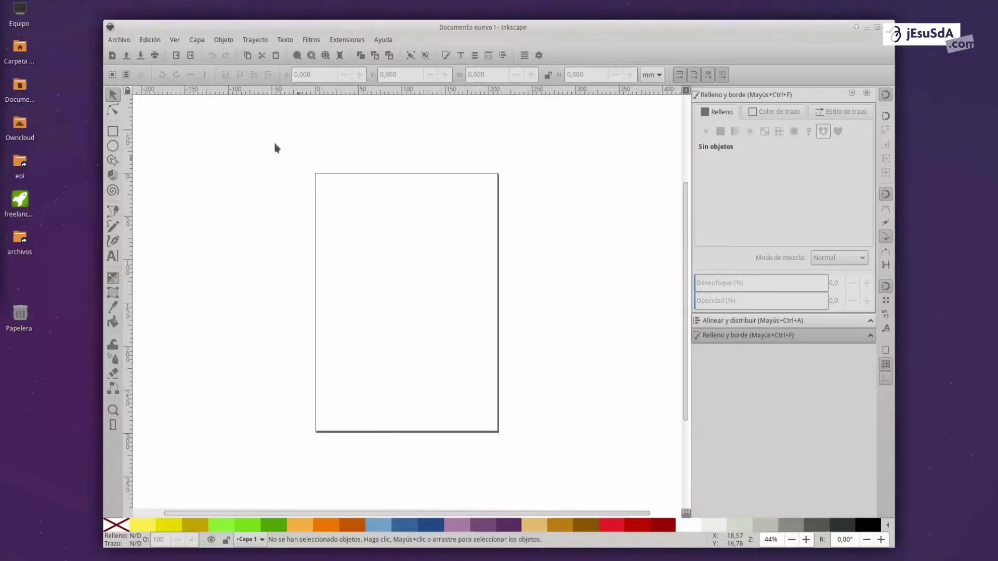
# In the new Inkscape document's properties, enter a custom page size 800 wide and 1600 high.
pyautogui.click(120, 40)
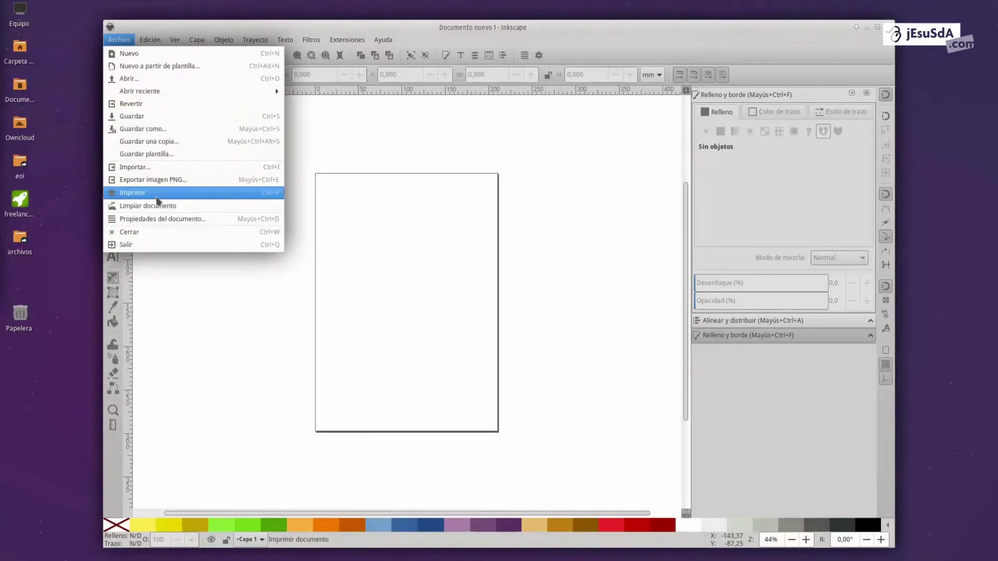
pyautogui.click(161, 219)
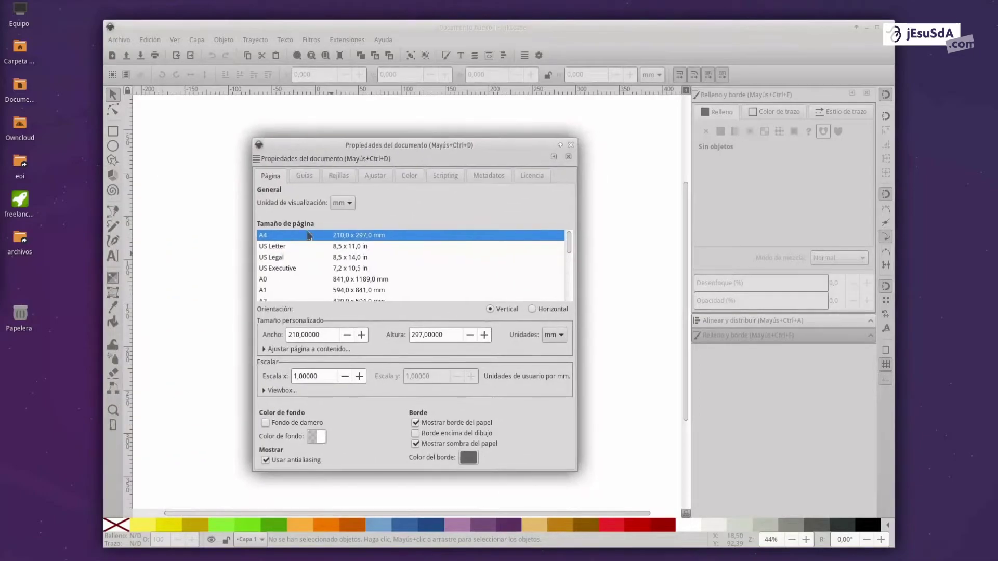
pyautogui.doubleClick(318, 334)
pyautogui.write('800')
pyautogui.doubleClick(434, 336)
pyautogui.write('1600')
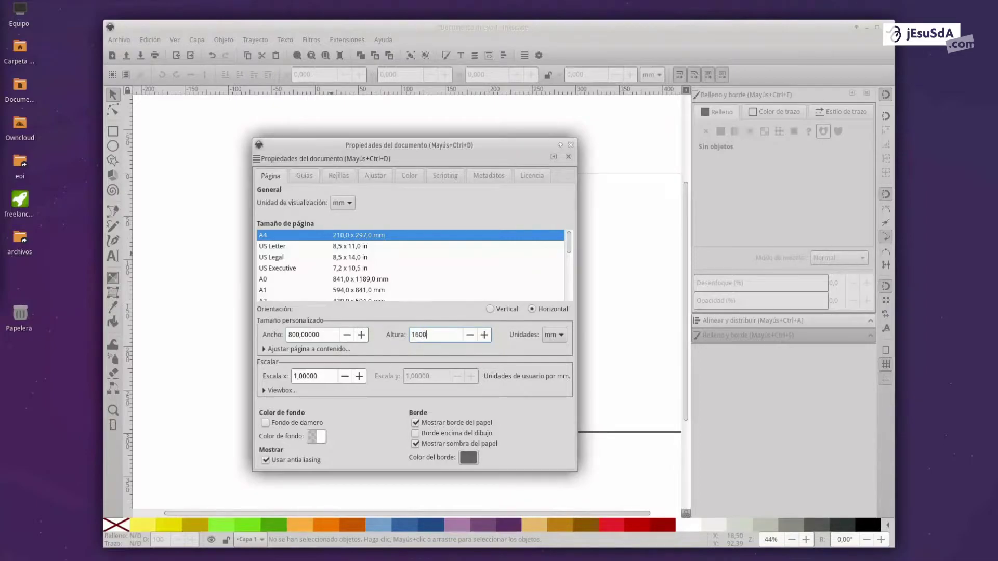
# Switch the custom page size units to px and set the width to 800 and the height to 1600.
pyautogui.click(554, 335)
pyautogui.click(555, 345)
pyautogui.doubleClick(443, 334)
pyautogui.tripleClick(437, 335)
pyautogui.write('1')
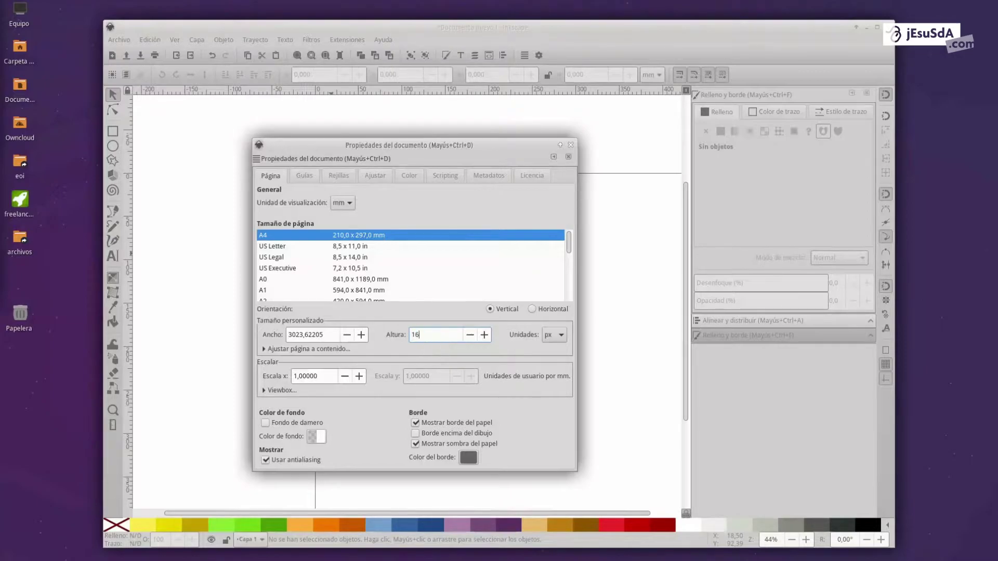
pyautogui.tripleClick(303, 333)
pyautogui.click(303, 332)
pyautogui.doubleClick(304, 333)
pyautogui.doubleClick(304, 333)
pyautogui.tripleClick(303, 333)
pyautogui.write('800')
pyautogui.press('Return')
# Make the page background colour fully opaque white with alpha 100.
pyautogui.moveTo(383, 144); pyautogui.dragTo(264, 125)
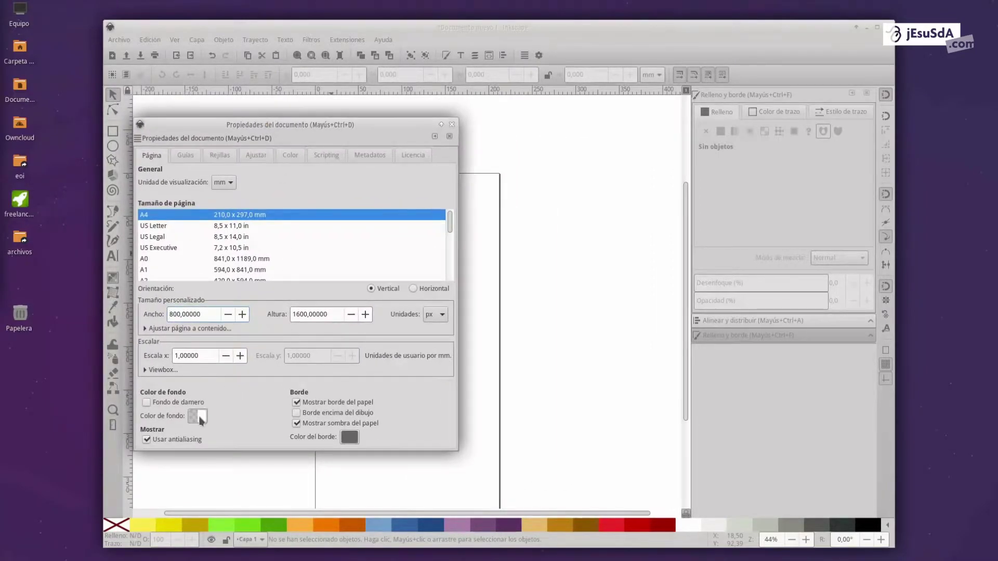
pyautogui.click(198, 417)
pyautogui.moveTo(446, 322); pyautogui.dragTo(518, 321)
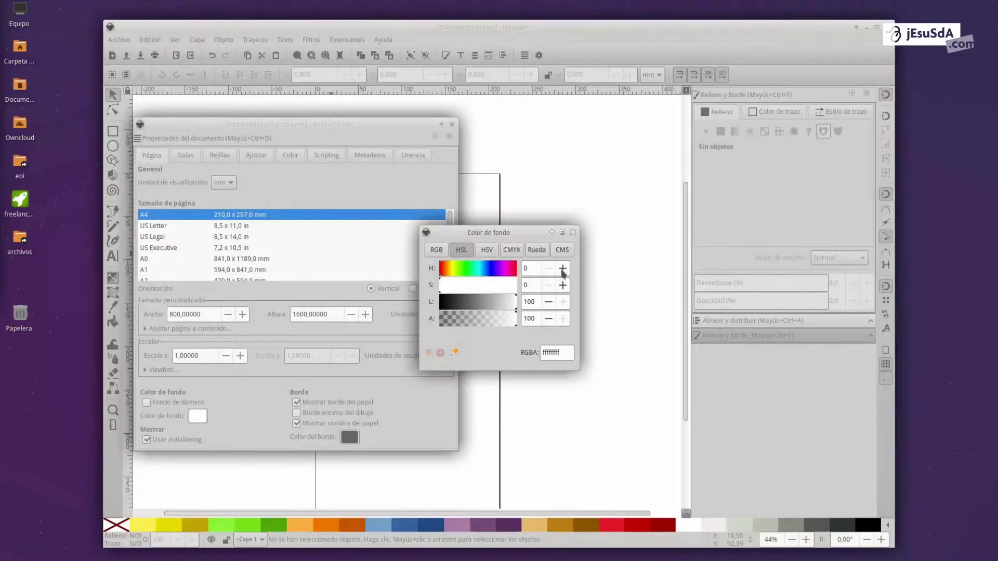
pyautogui.click(573, 232)
# Place the page border above the drawing, turn off the page shadow and close the document properties.
pyautogui.click(298, 412)
pyautogui.click(297, 425)
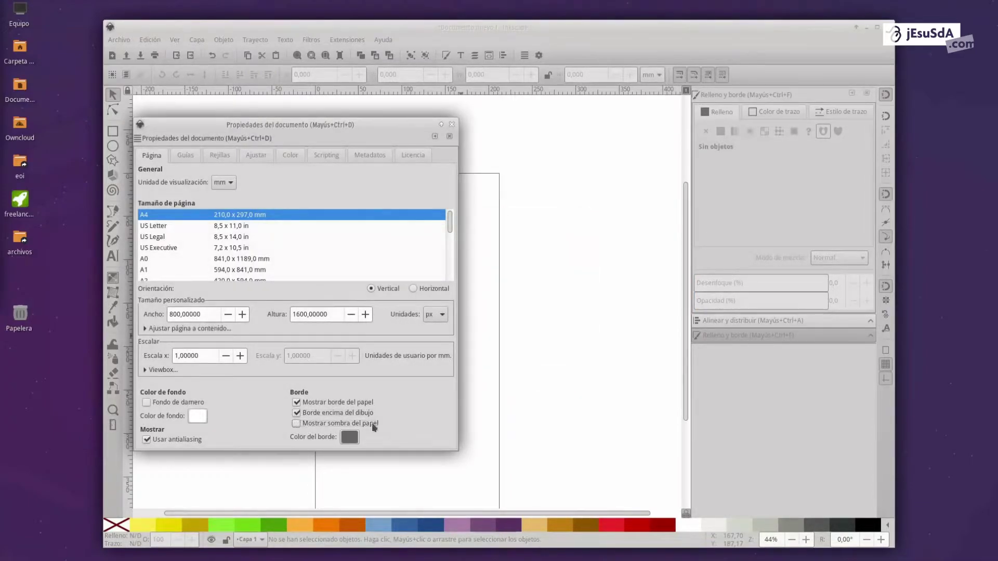
pyautogui.click(452, 125)
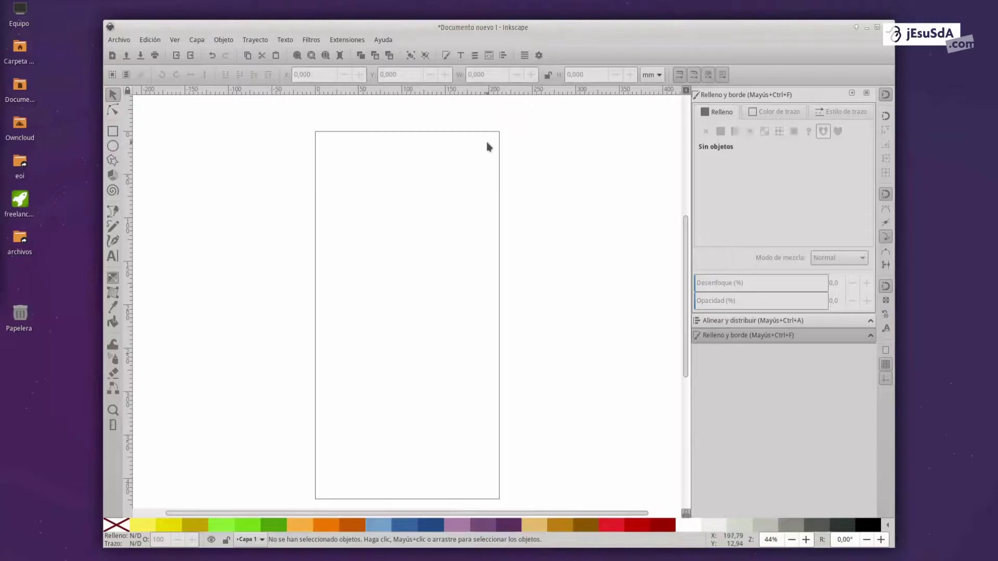
# Import 310-jira1109-chim-1600x1259.jpg from the archivos folder as an embedded image and place it over the page.
pyautogui.hotkey('alt', 'Tab')
pyautogui.moveTo(617, 140); pyautogui.dragTo(804, 134)
pyautogui.click(636, 290)
pyautogui.moveTo(637, 290); pyautogui.dragTo(380, 239)
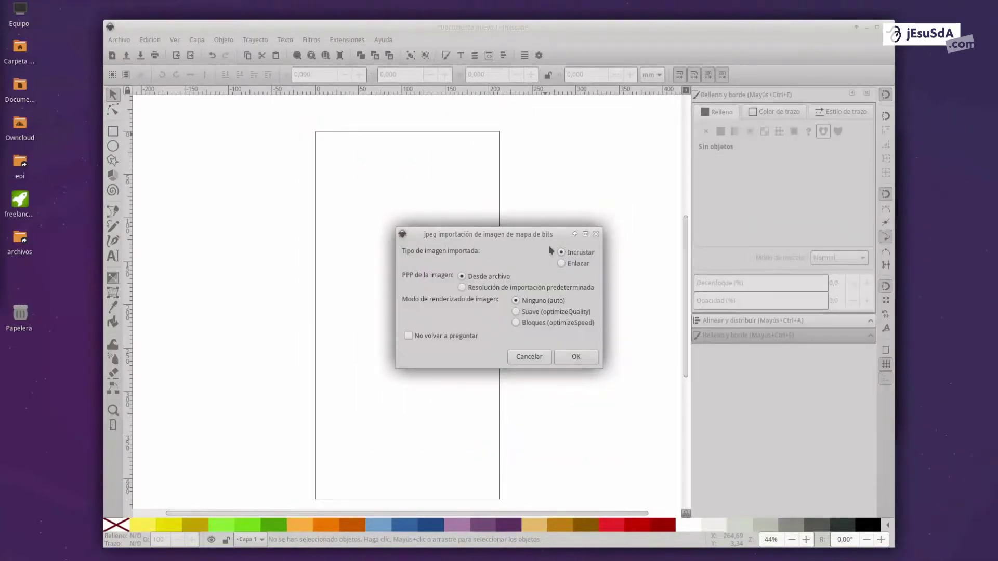
pyautogui.click(584, 358)
pyautogui.moveTo(450, 189); pyautogui.dragTo(441, 270)
# Enlarge the photo proportionally to about 666 by 524 mm and position it so it covers the whole page.
pyautogui.scroll(-2, 454, 296)
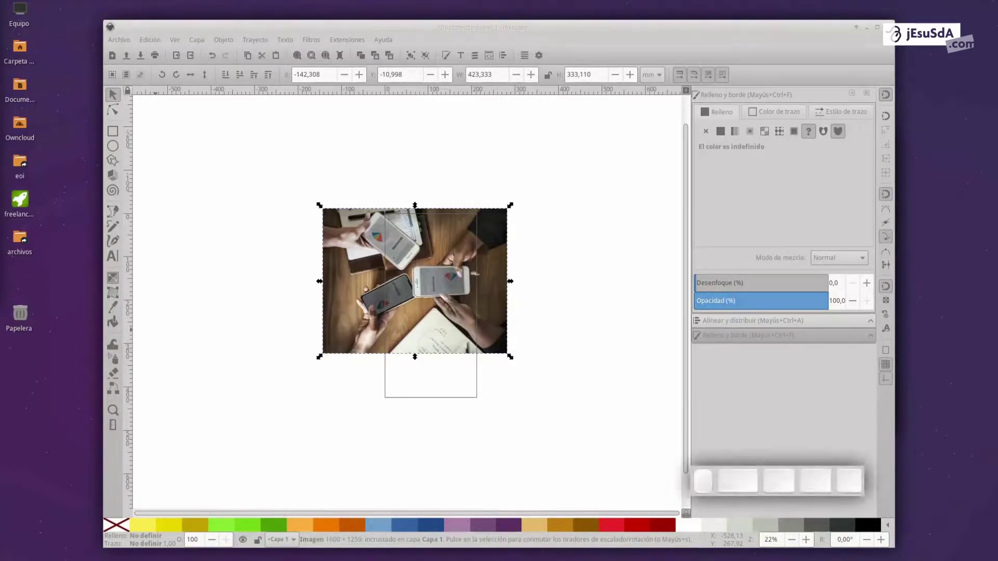
pyautogui.click(448, 299)
pyautogui.click(502, 334)
pyautogui.moveTo(510, 358); pyautogui.dragTo(566, 427)
pyautogui.moveTo(525, 335); pyautogui.dragTo(517, 335)
pyautogui.moveTo(513, 332); pyautogui.dragTo(495, 332)
pyautogui.moveTo(285, 407); pyautogui.dragTo(197, 458)
pyautogui.moveTo(340, 371); pyautogui.dragTo(379, 359)
pyautogui.moveTo(580, 443); pyautogui.dragTo(566, 427)
pyautogui.moveTo(511, 368); pyautogui.dragTo(518, 363)
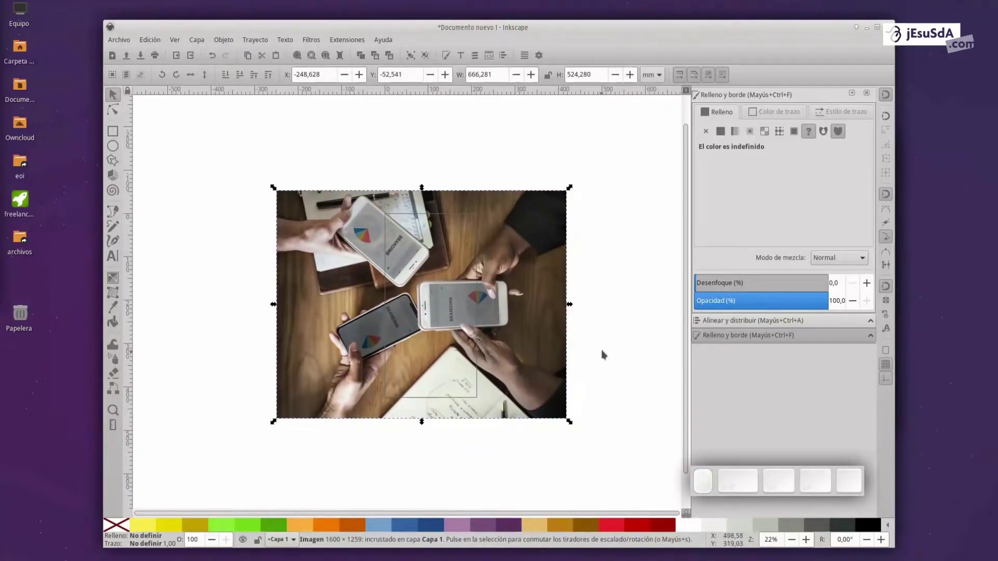
# Apply the Escala de grises colour filter to the photo with live preview, and deselect it.
pyautogui.click(603, 354)
pyautogui.click(515, 353)
pyautogui.click(311, 39)
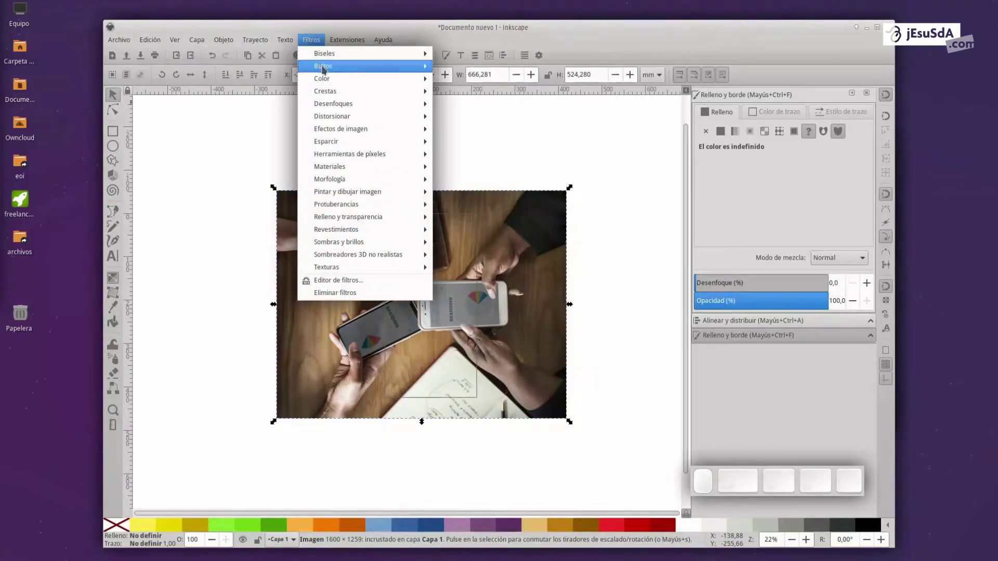
pyautogui.moveTo(340, 82)
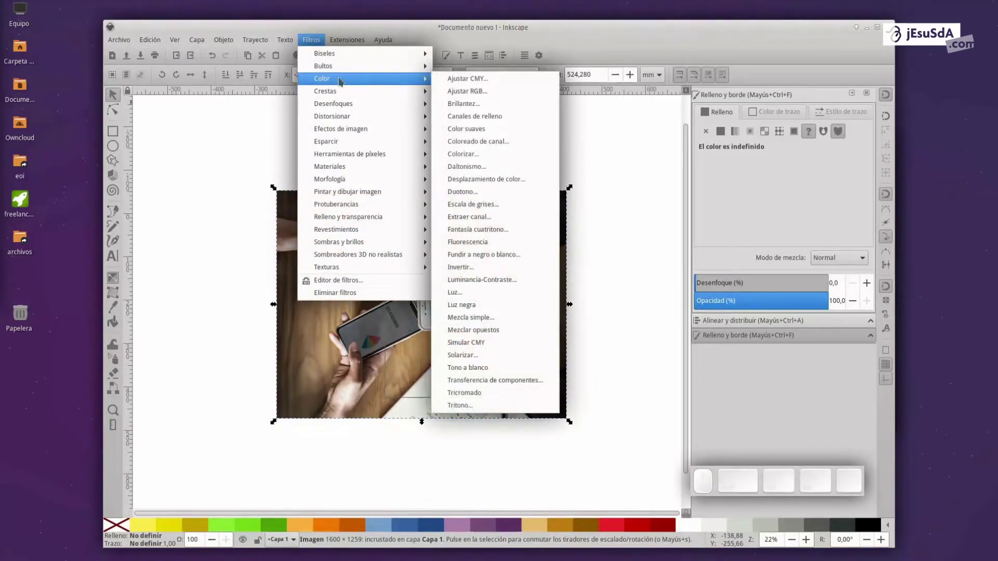
pyautogui.click(527, 205)
pyautogui.moveTo(510, 223); pyautogui.dragTo(623, 193)
pyautogui.click(533, 317)
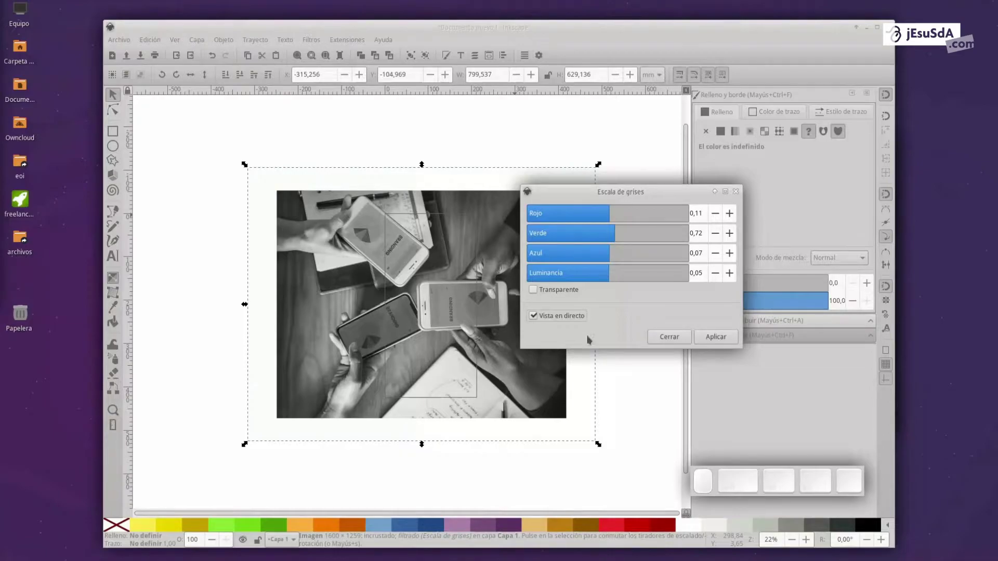
pyautogui.click(712, 337)
pyautogui.click(735, 192)
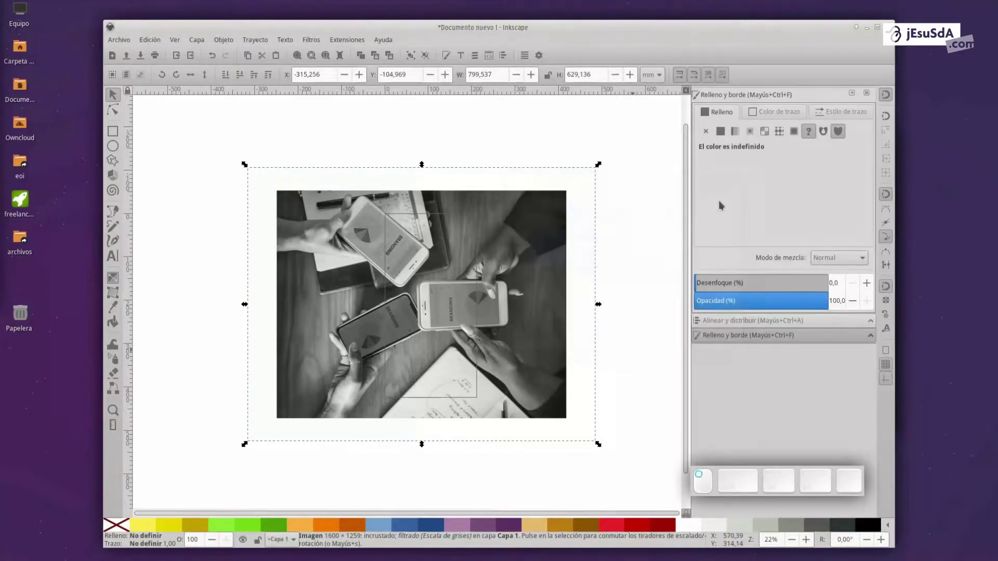
pyautogui.click(614, 276)
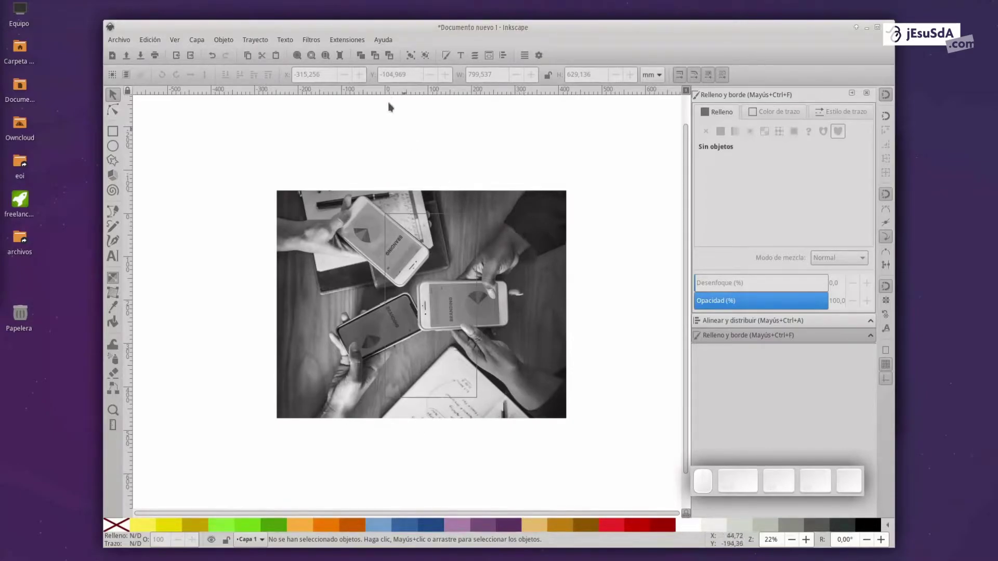
pyautogui.click(312, 40)
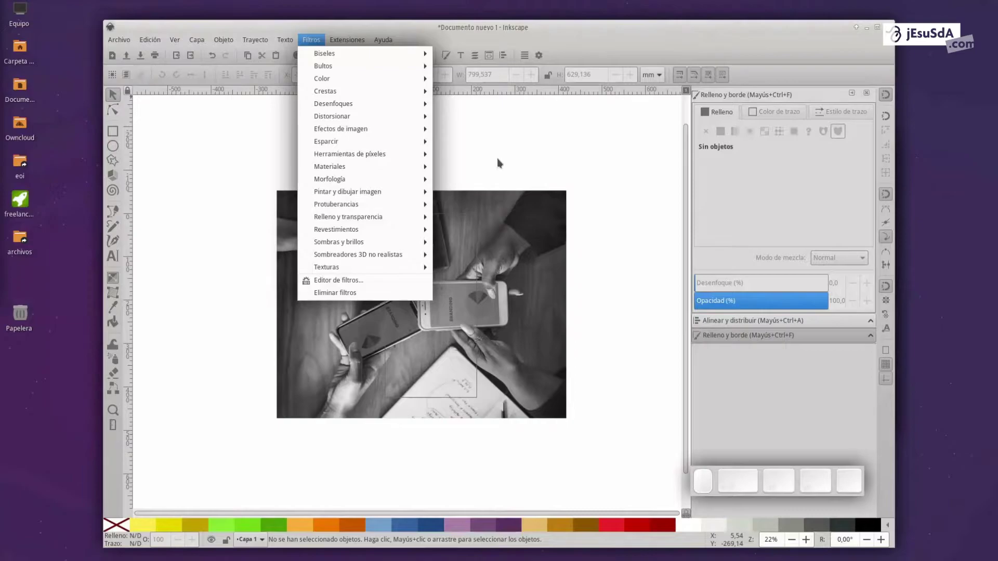
pyautogui.click(618, 145)
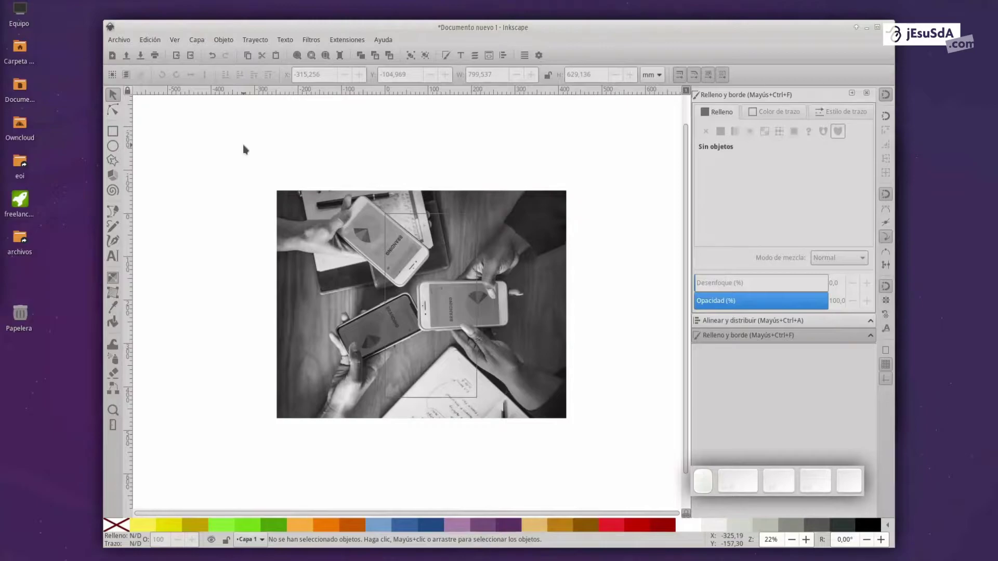
# Draw a rectangle about 241 by 448 mm covering the whole page and fill it with opaque black.
pyautogui.click(113, 133)
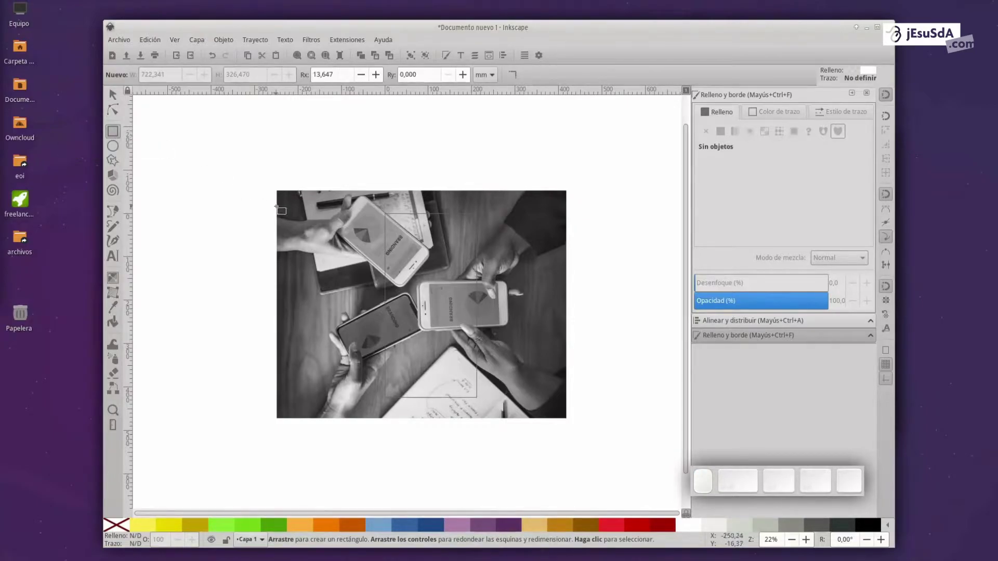
pyautogui.moveTo(378, 210); pyautogui.dragTo(482, 404)
pyautogui.moveTo(780, 230); pyautogui.dragTo(862, 231)
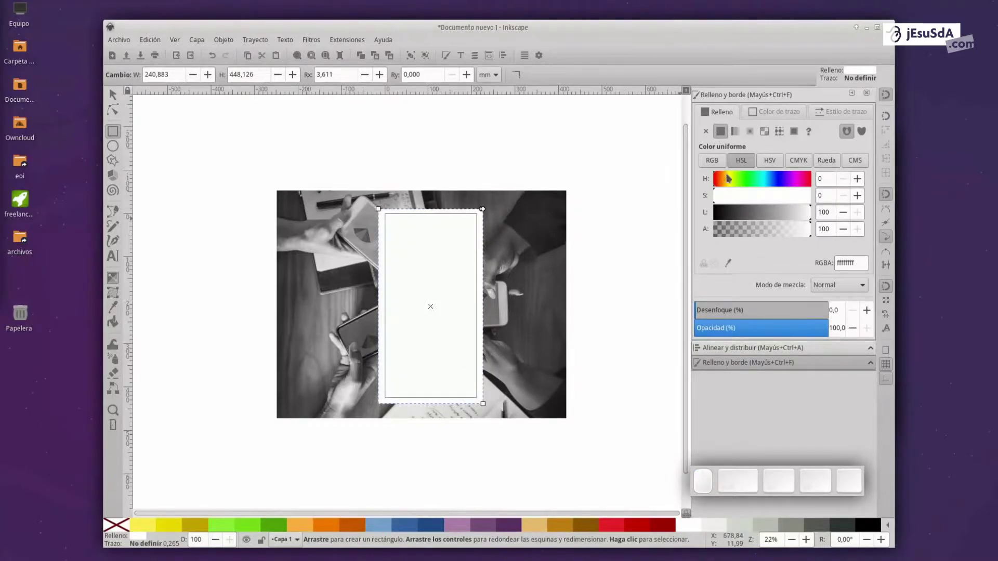
pyautogui.click(749, 219)
pyautogui.moveTo(748, 219); pyautogui.dragTo(687, 223)
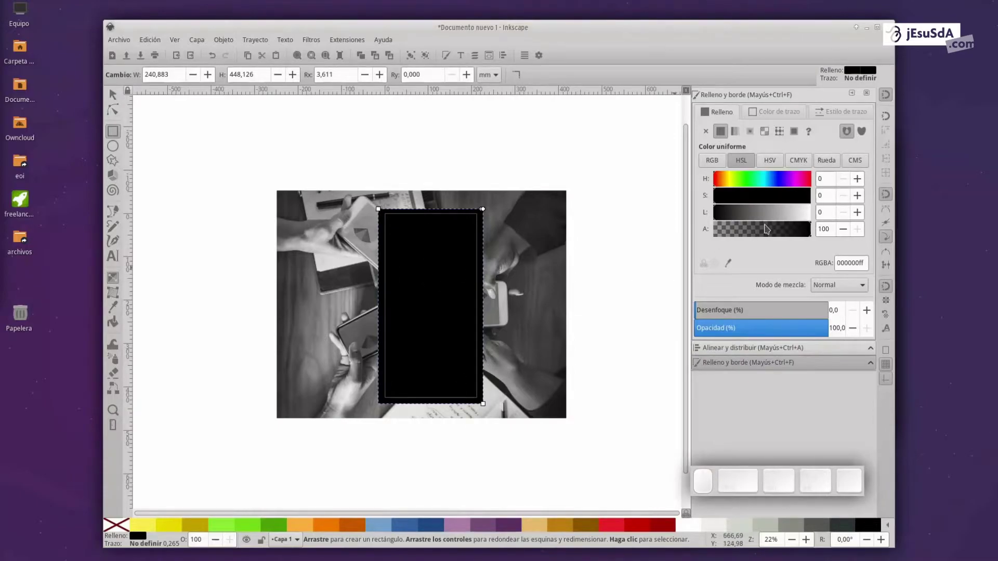
# Make the black rectangle semi-transparent with a fill alpha of 65 so the photo shows through.
pyautogui.click(780, 233)
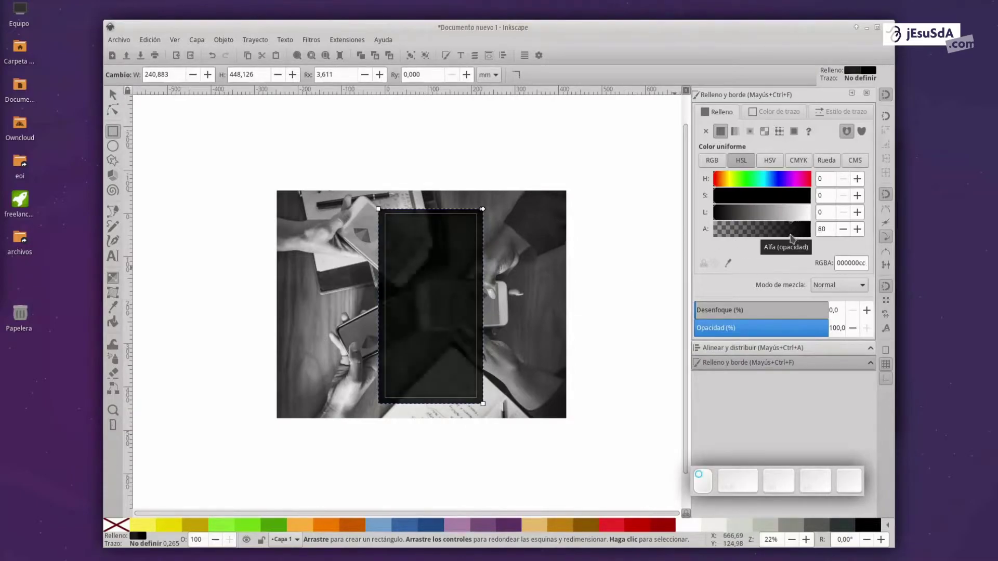
pyautogui.moveTo(783, 237); pyautogui.dragTo(770, 237)
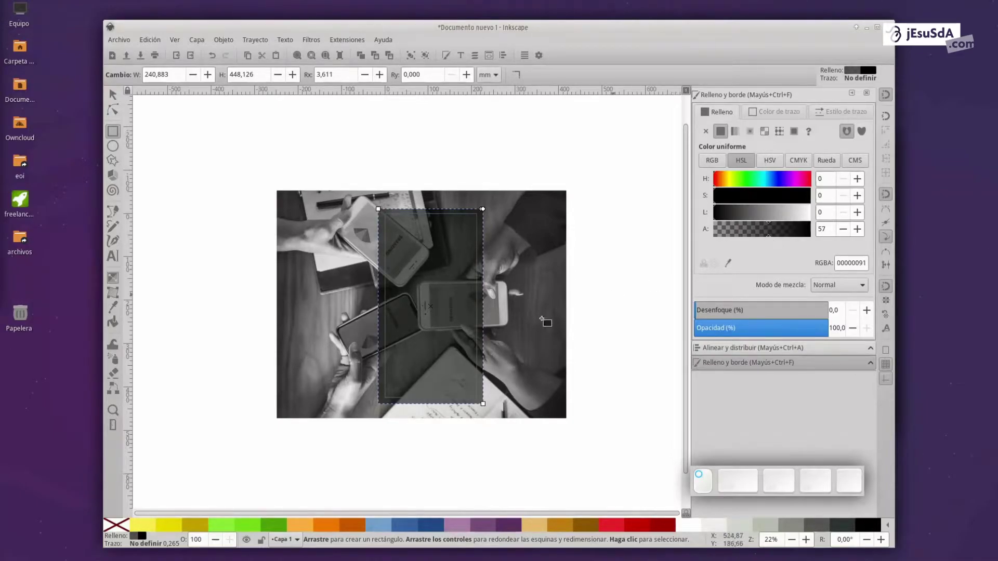
pyautogui.scroll(2, 541, 305)
pyautogui.scroll(-1, 541, 305)
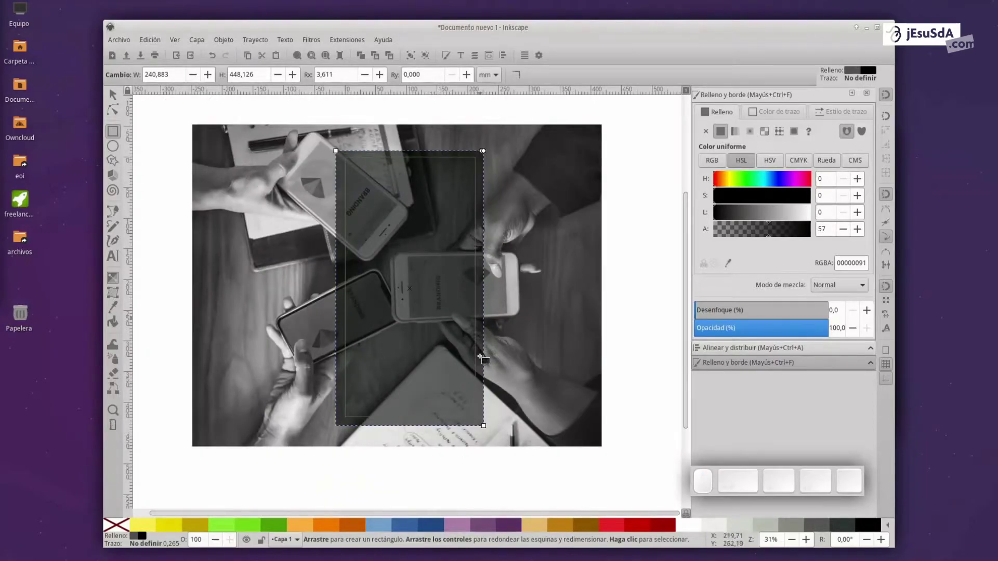
pyautogui.scroll(1, 405, 241)
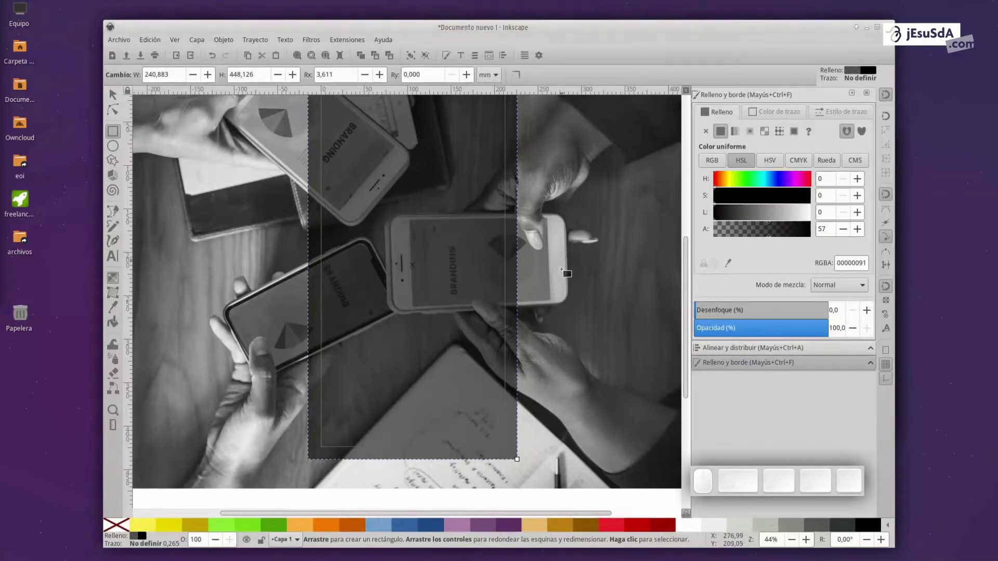
pyautogui.scroll(2, 565, 261)
pyautogui.click(112, 94)
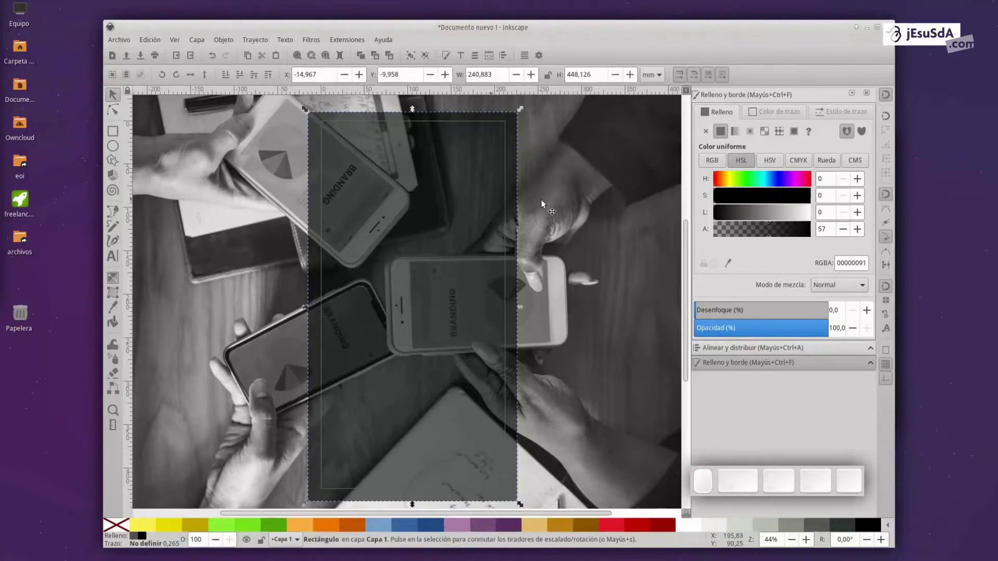
pyautogui.click(559, 200)
pyautogui.click(469, 213)
pyautogui.moveTo(777, 233)
pyautogui.mouseDown()
pyautogui.moveTo(794, 233)
pyautogui.moveTo(756, 233)
pyautogui.moveTo(776, 232)
pyautogui.mouseUp()
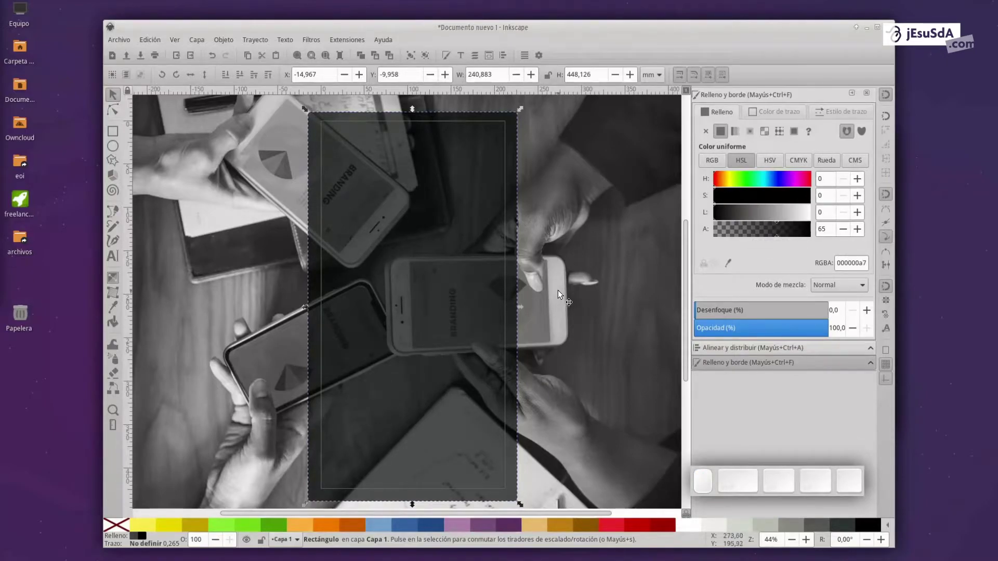
pyautogui.click(677, 210)
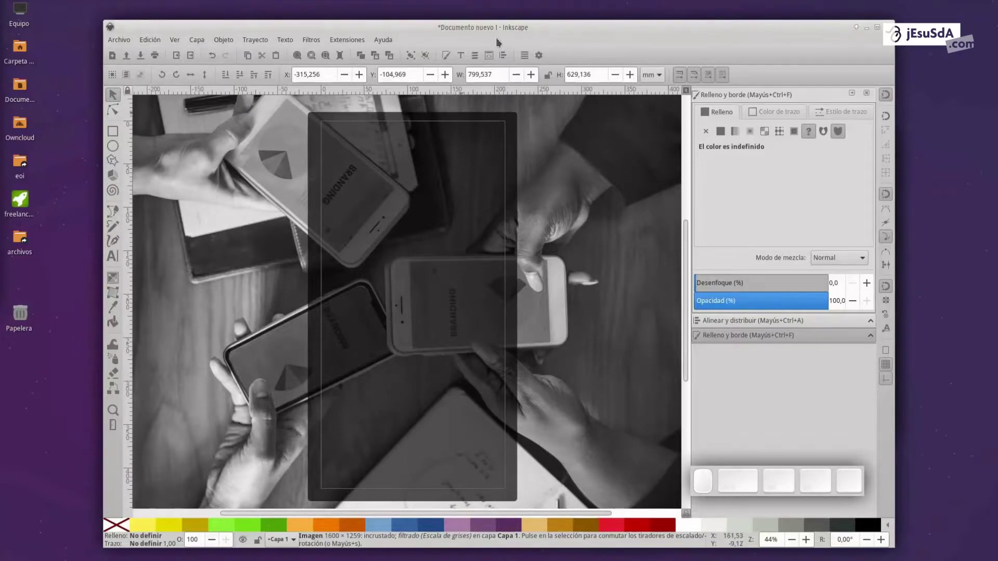
# Import logo.png from the archivos folder as an embedded image and place it near the page's upper edge.
pyautogui.hotkey('alt', 'Tab')
pyautogui.moveTo(644, 272); pyautogui.dragTo(408, 197)
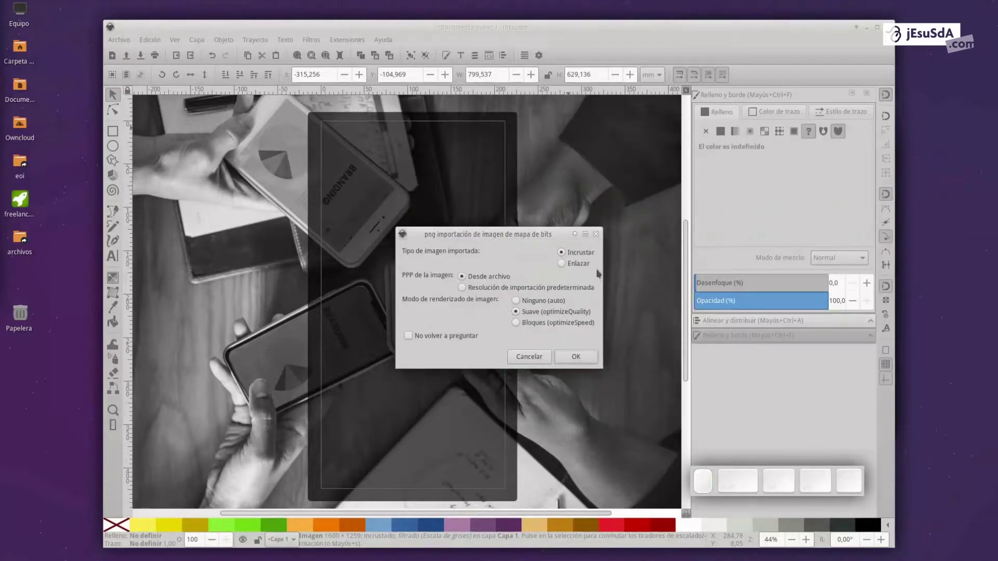
pyautogui.click(567, 355)
pyautogui.moveTo(369, 200); pyautogui.dragTo(368, 173)
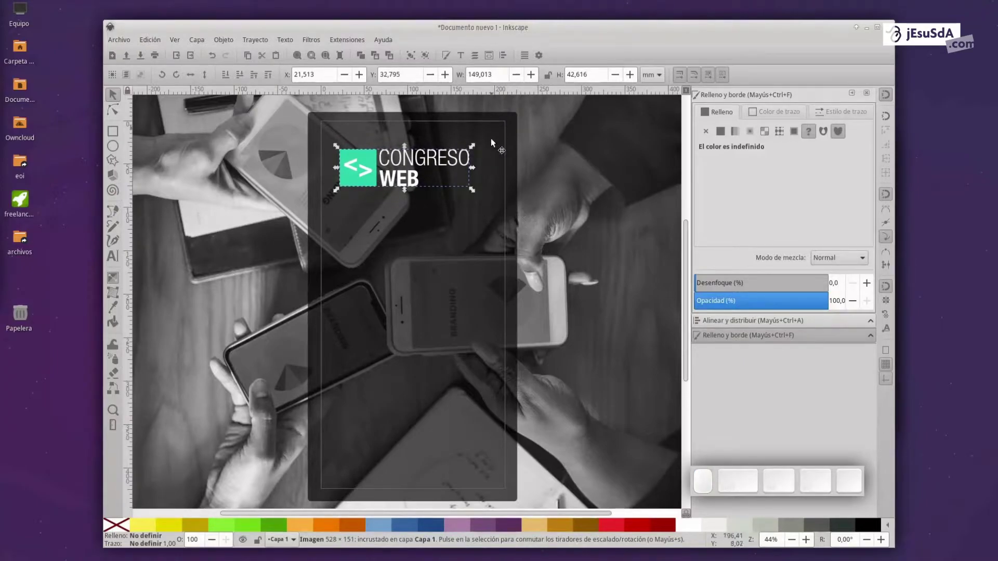
pyautogui.click(531, 179)
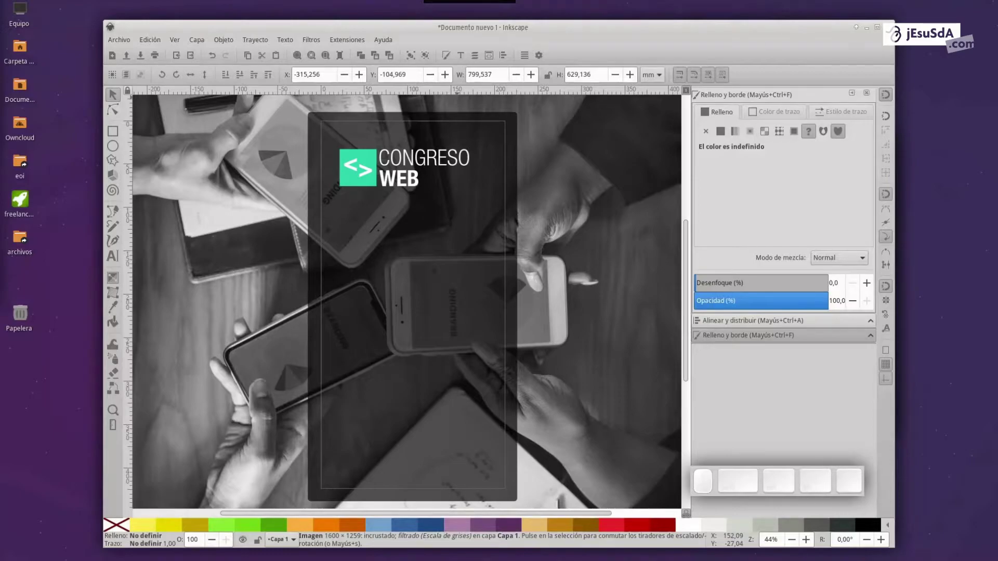
# Import books.svg, boss.svg, clock.svg, school.svg, network.svg and laptop.svg from the archivos folder as editable objects.
pyautogui.click(470, 2)
pyautogui.click(697, 197)
pyautogui.keyDown('ctrl'); pyautogui.click(767, 199); pyautogui.keyUp('ctrl')
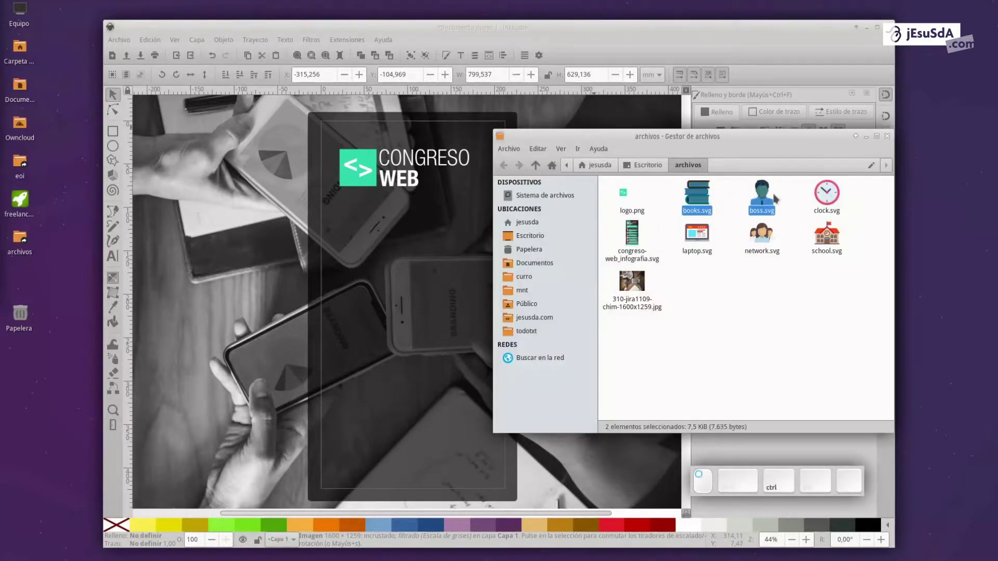
pyautogui.keyDown('ctrl'); pyautogui.click(826, 193); pyautogui.keyUp('ctrl')
pyautogui.keyDown('ctrl'); pyautogui.click(827, 234); pyautogui.keyUp('ctrl')
pyautogui.keyDown('ctrl'); pyautogui.click(761, 234); pyautogui.keyUp('ctrl')
pyautogui.keyDown('ctrl'); pyautogui.click(697, 233); pyautogui.keyUp('ctrl')
pyautogui.moveTo(698, 221); pyautogui.dragTo(379, 277)
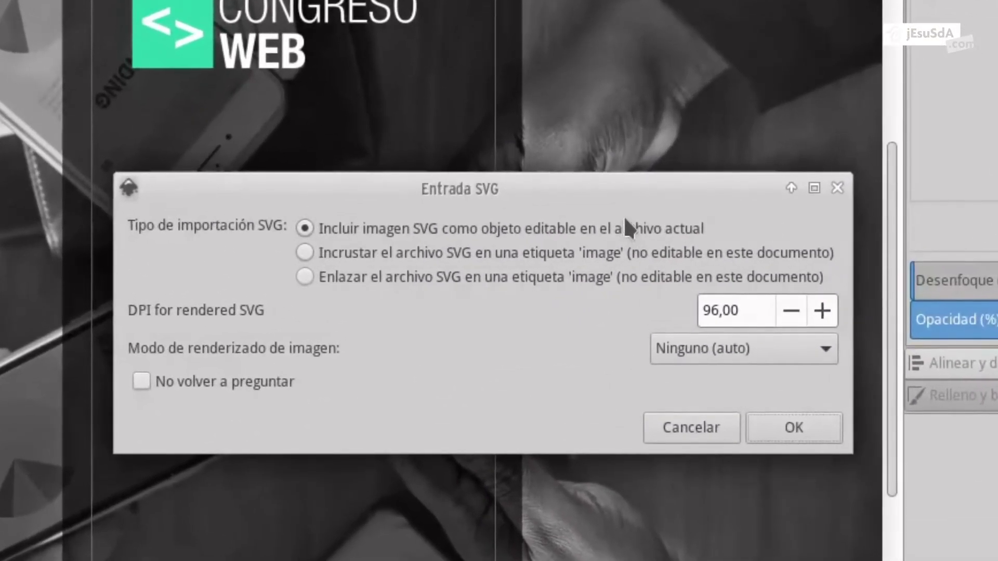
pyautogui.moveTo(567, 228); pyautogui.dragTo(525, 229)
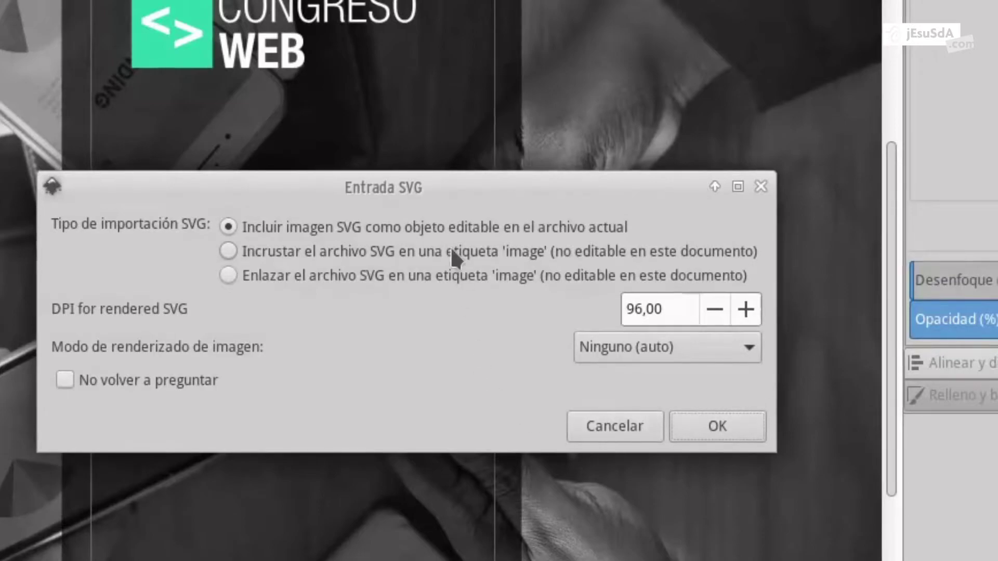
pyautogui.moveTo(435, 188); pyautogui.dragTo(413, 192)
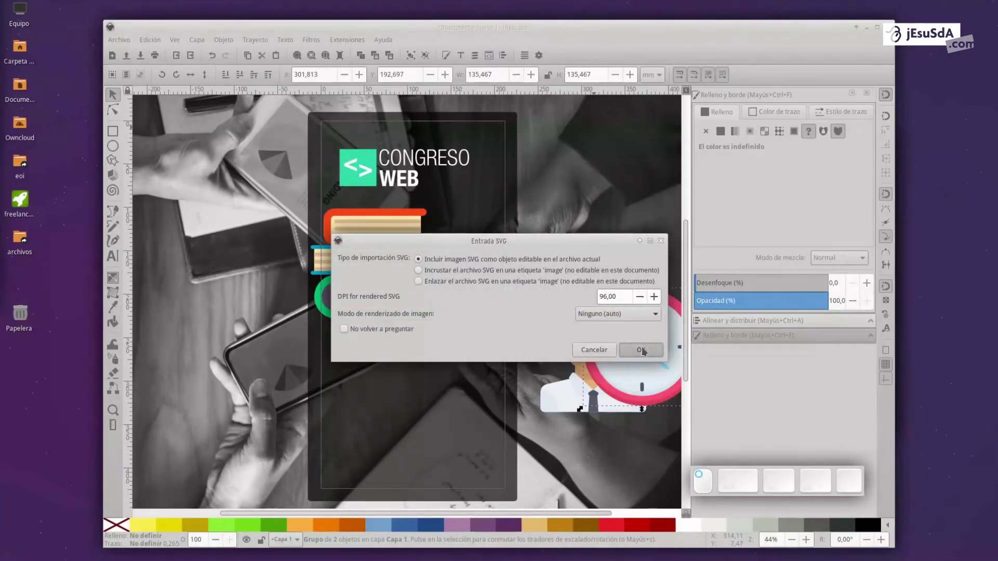
pyautogui.click(641, 347)
# Separate the stacked icons by moving the school, laptop, clock and man towards the left-hand side of the page.
pyautogui.click(583, 348)
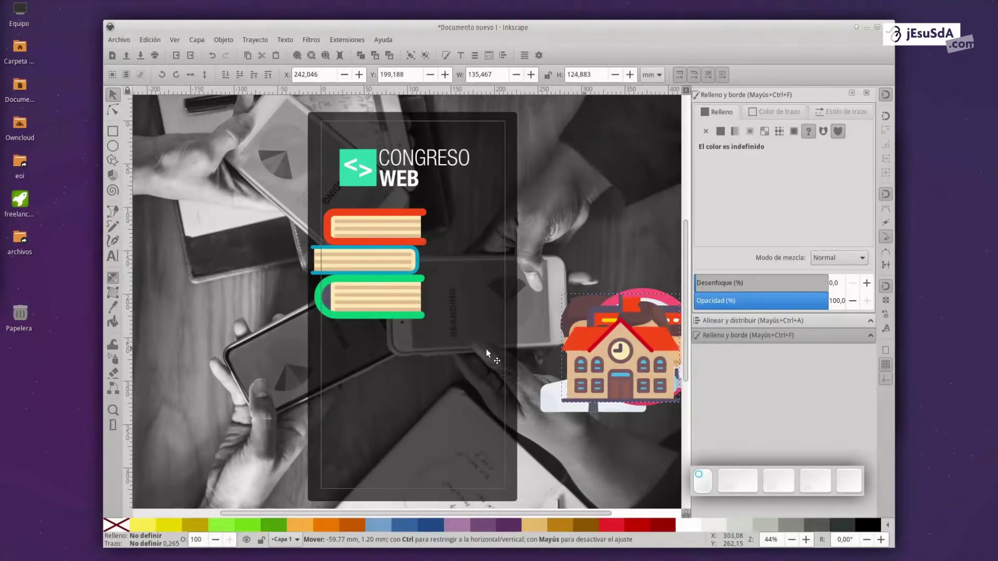
pyautogui.moveTo(584, 348); pyautogui.dragTo(302, 354)
pyautogui.moveTo(628, 315); pyautogui.dragTo(240, 192)
pyautogui.moveTo(640, 364); pyautogui.dragTo(245, 421)
pyautogui.moveTo(573, 352); pyautogui.dragTo(261, 330)
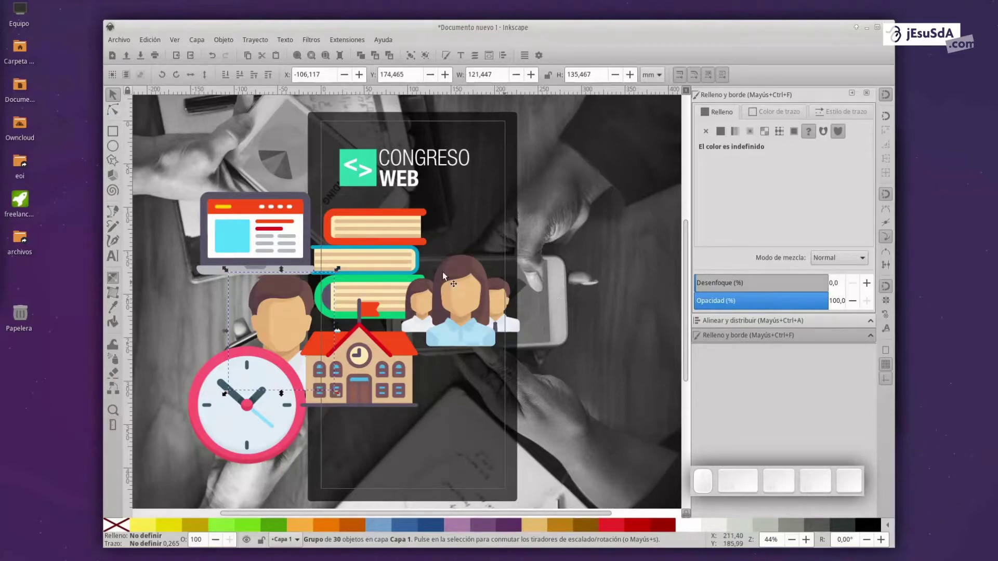
# Move the laptop to the page's lower right and the school below the books, and shift the clock slightly upwards.
pyautogui.moveTo(236, 228); pyautogui.dragTo(485, 403)
pyautogui.moveTo(363, 384); pyautogui.dragTo(380, 434)
pyautogui.moveTo(248, 405)
pyautogui.mouseDown()
pyautogui.moveTo(240, 411)
pyautogui.moveTo(247, 396)
pyautogui.mouseUp()
pyautogui.click(530, 405)
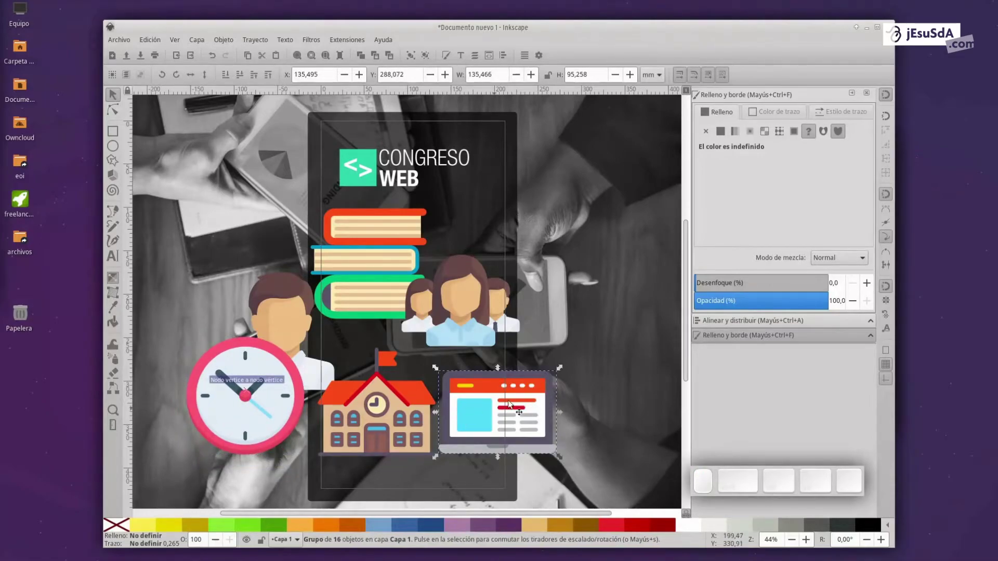
pyautogui.moveTo(558, 368); pyautogui.dragTo(491, 416)
pyautogui.click(421, 385)
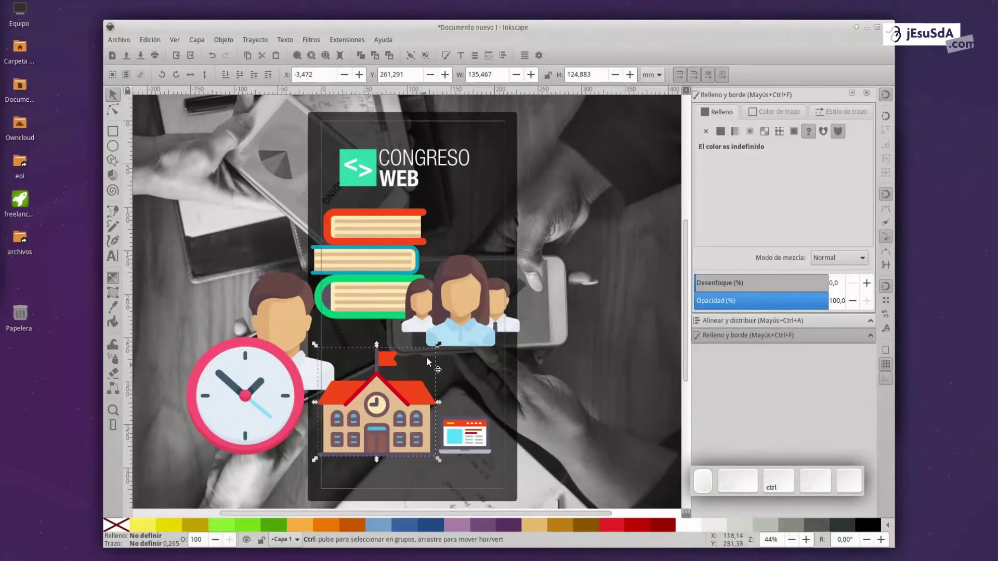
pyautogui.moveTo(438, 349); pyautogui.dragTo(403, 399)
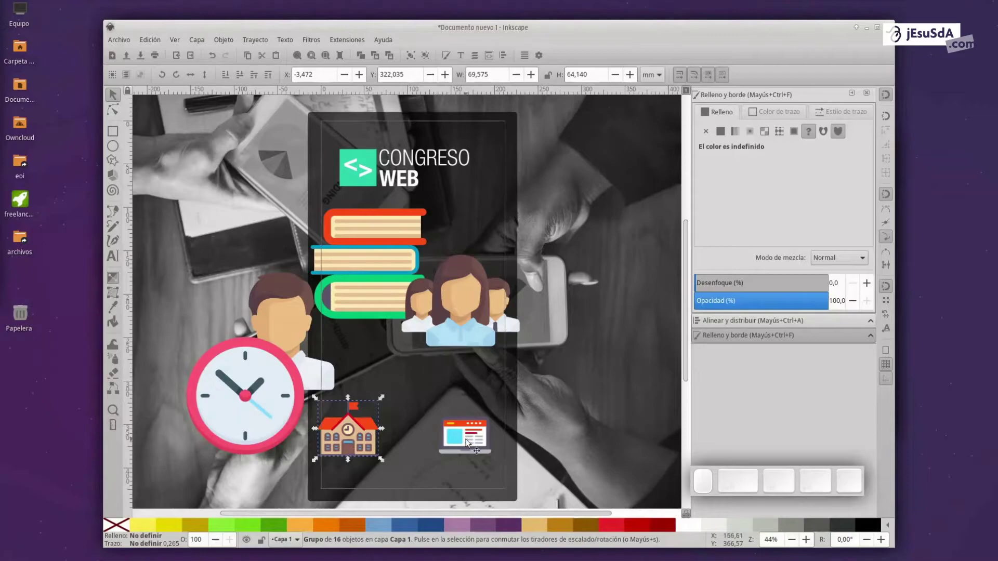
pyautogui.press('ctrl')
pyautogui.click(211, 56)
pyautogui.click(211, 56)
# Arrange the icons in two rows of three: man, books and people above, clock, school and laptop below.
pyautogui.moveTo(371, 392)
pyautogui.mouseDown()
pyautogui.moveTo(373, 371)
pyautogui.moveTo(541, 226)
pyautogui.moveTo(360, 385)
pyautogui.moveTo(380, 395)
pyautogui.mouseUp()
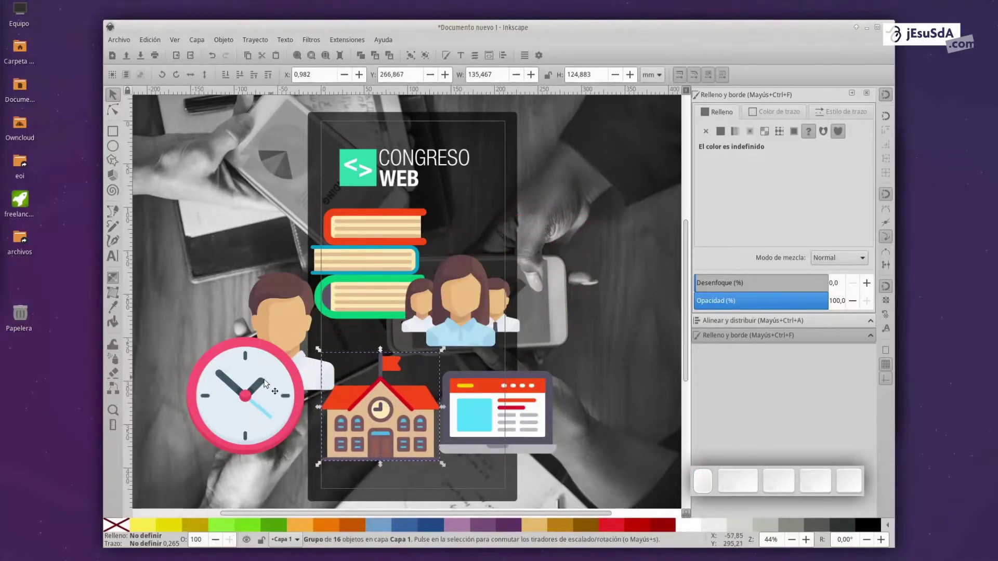
pyautogui.moveTo(280, 348); pyautogui.dragTo(280, 379)
pyautogui.moveTo(282, 311); pyautogui.dragTo(251, 242)
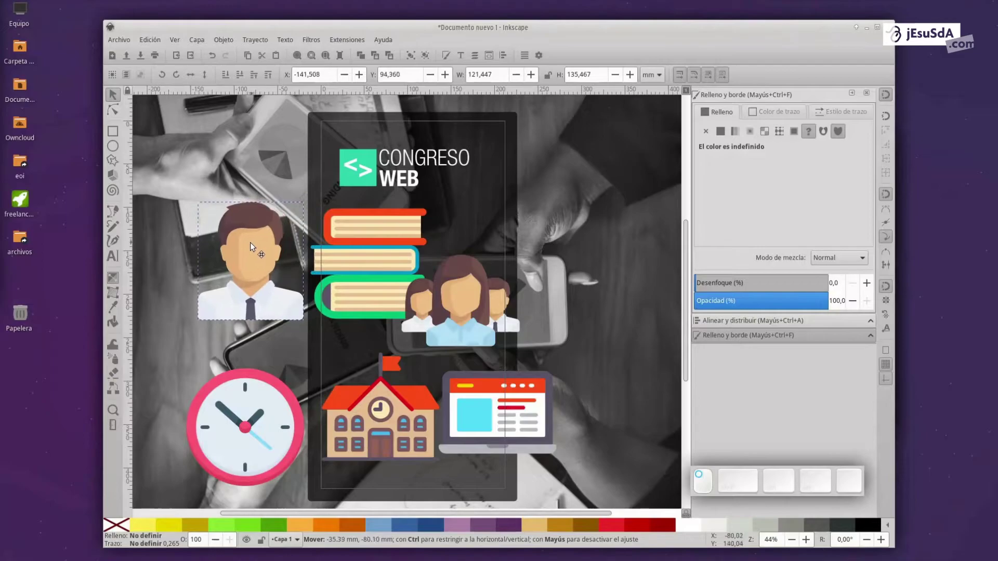
pyautogui.moveTo(454, 298); pyautogui.dragTo(509, 246)
pyautogui.moveTo(280, 422); pyautogui.dragTo(282, 393)
pyautogui.moveTo(416, 411); pyautogui.dragTo(417, 398)
pyautogui.moveTo(488, 405); pyautogui.dragTo(494, 377)
# Scale all six icons down together to about 120 x 79 mm and place them below the logo.
pyautogui.click(227, 242)
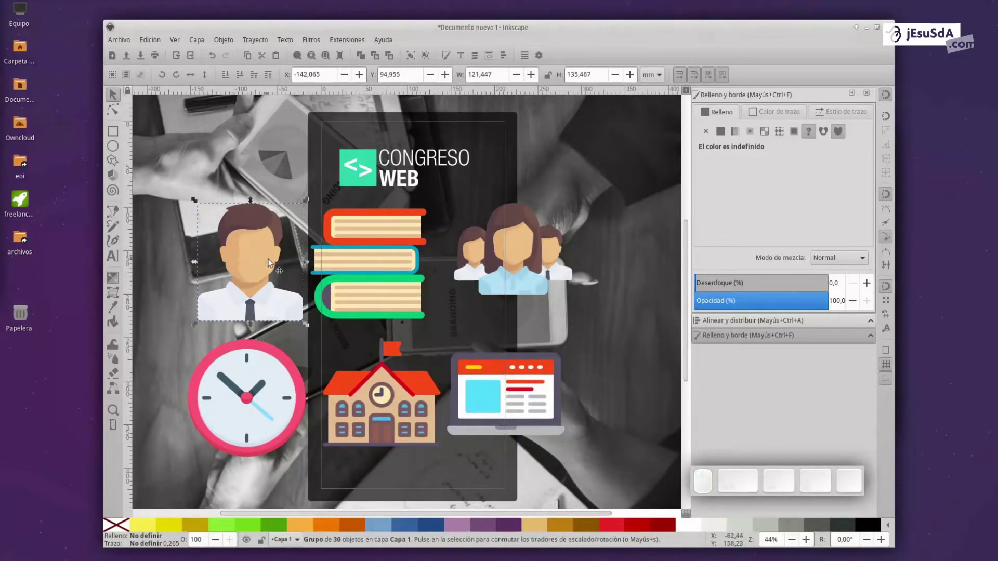
pyautogui.keyDown('shift'); pyautogui.click(374, 260); pyautogui.keyUp('shift')
pyautogui.keyDown('shift'); pyautogui.click(499, 245); pyautogui.keyUp('shift')
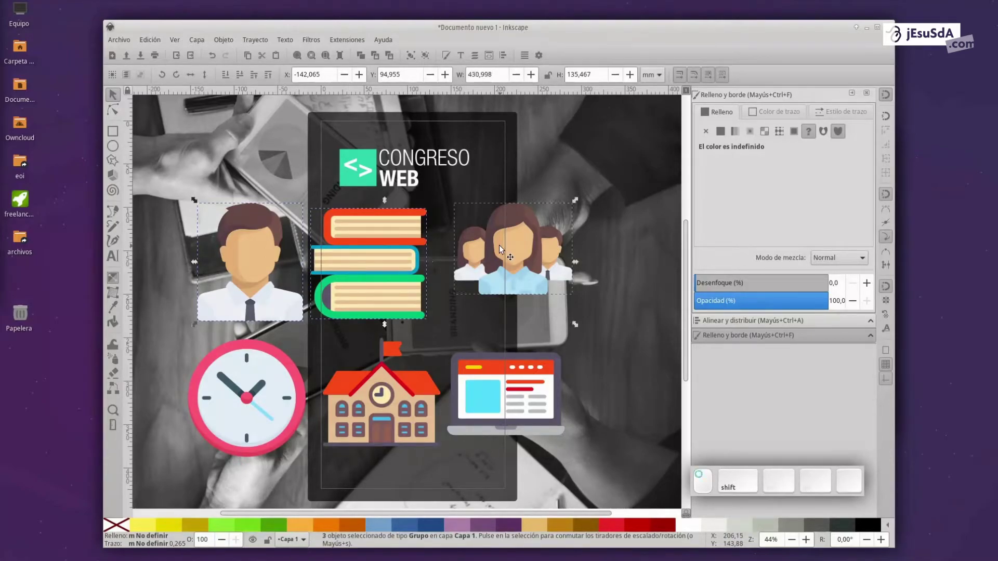
pyautogui.keyDown('shift'); pyautogui.click(492, 391); pyautogui.keyUp('shift')
pyautogui.keyDown('shift'); pyautogui.click(268, 413); pyautogui.keyUp('shift')
pyautogui.keyDown('shift'); pyautogui.click(334, 438); pyautogui.keyUp('shift')
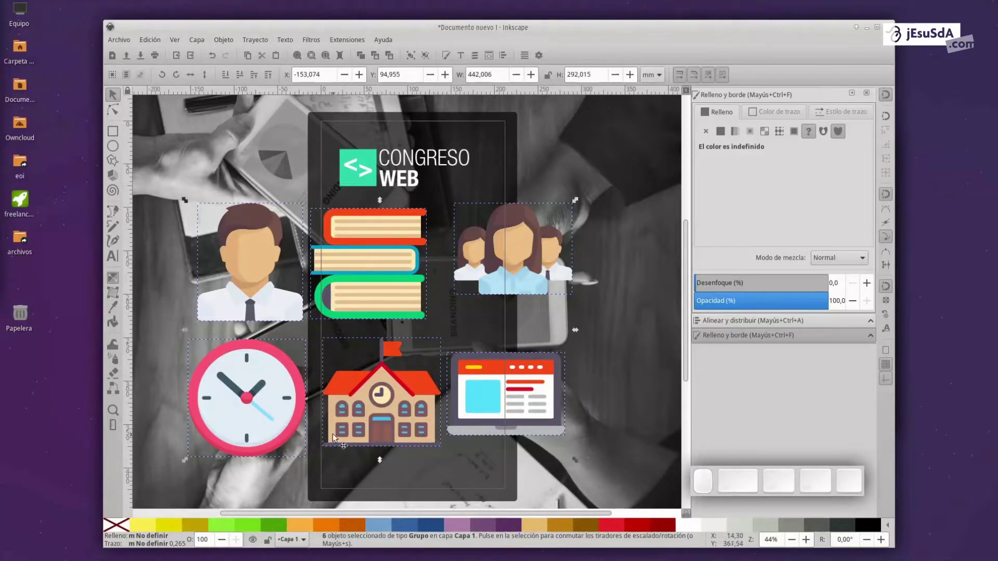
pyautogui.moveTo(185, 461); pyautogui.dragTo(460, 280)
pyautogui.moveTo(477, 228); pyautogui.dragTo(352, 258)
pyautogui.moveTo(441, 308); pyautogui.dragTo(446, 306)
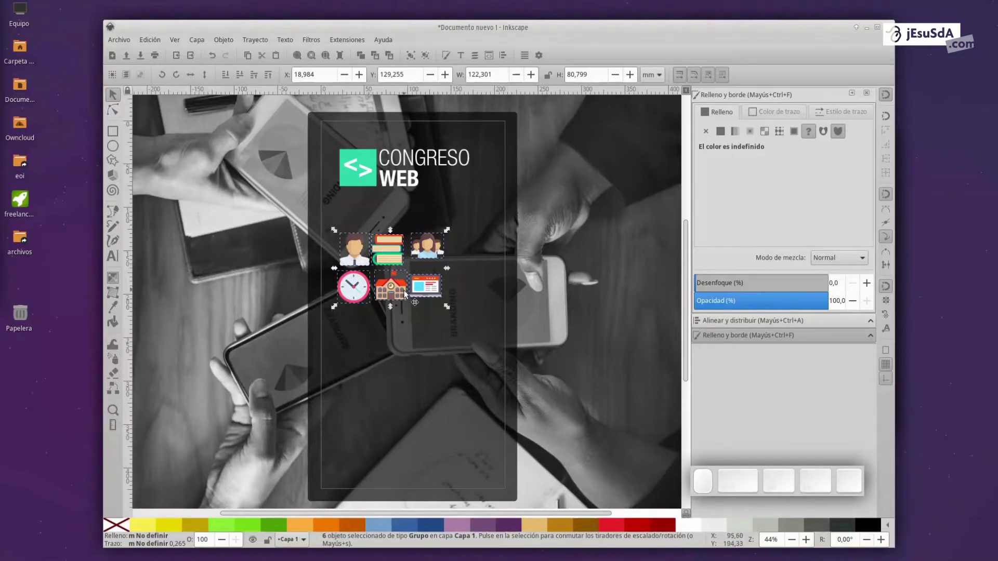
pyautogui.moveTo(447, 307); pyautogui.dragTo(436, 307)
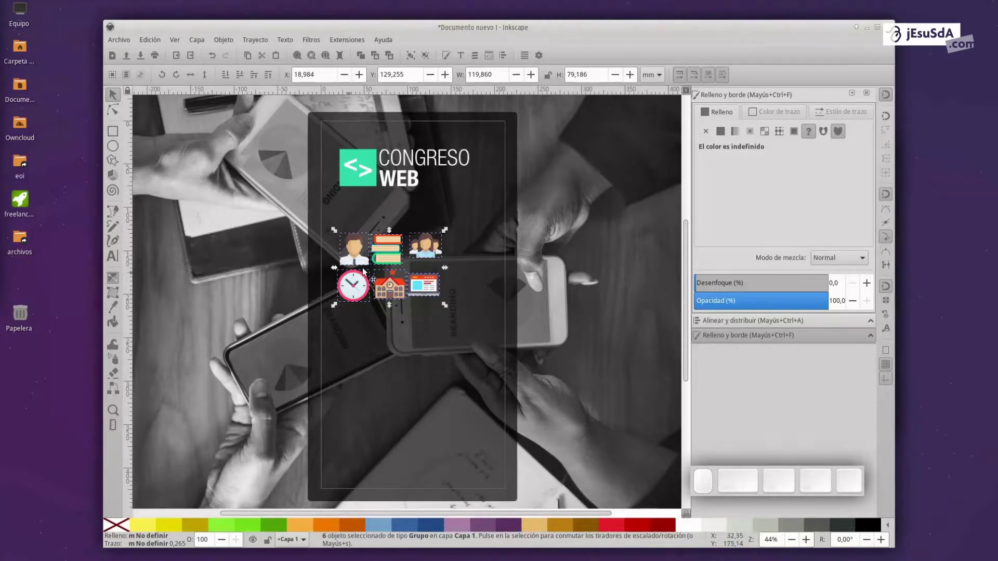
# Move the man and the clock to the lower part of the page and shift the books to the left under the logo.
pyautogui.scroll(1, 320, 291)
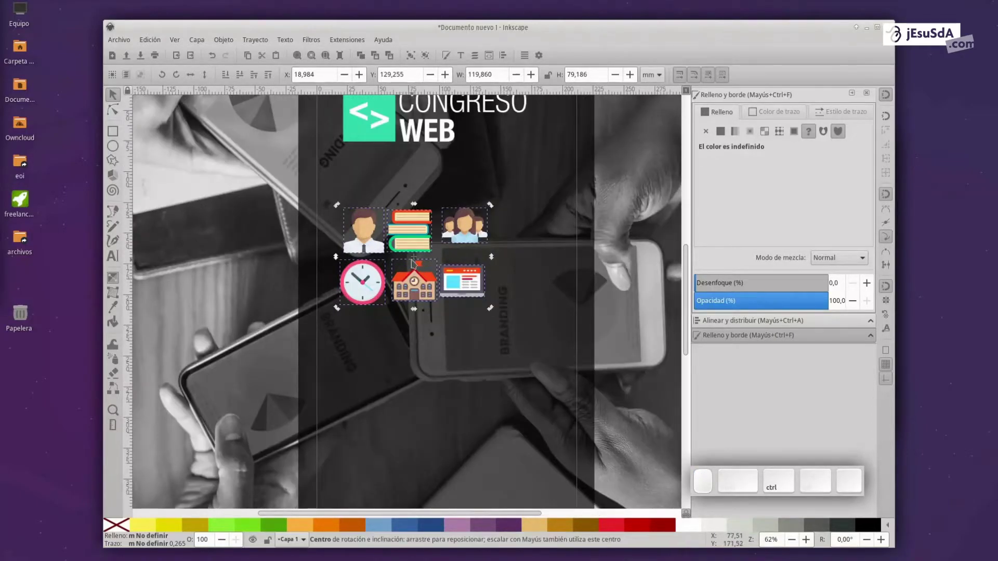
pyautogui.click(395, 244)
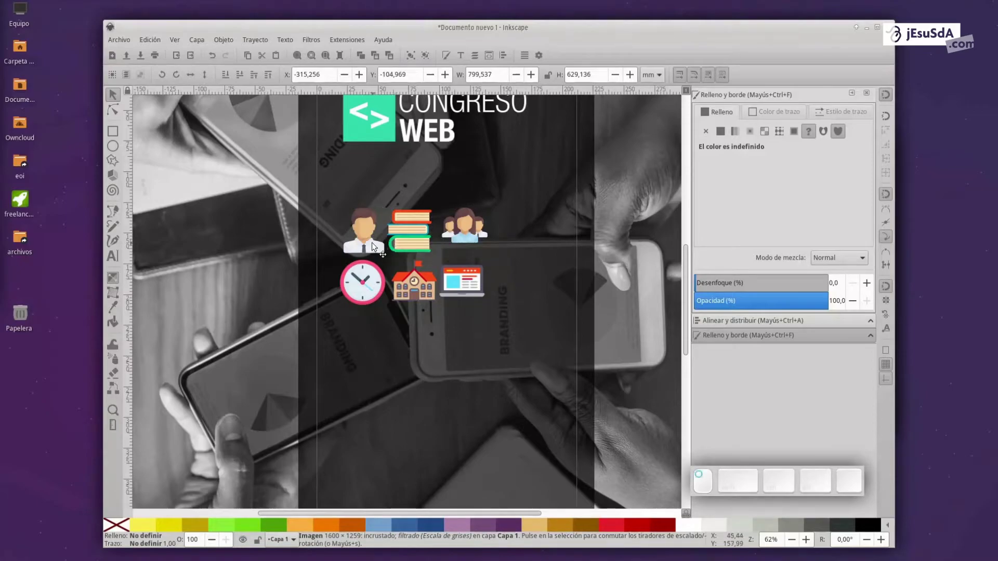
pyautogui.moveTo(373, 242); pyautogui.dragTo(384, 399)
pyautogui.moveTo(371, 290); pyautogui.dragTo(391, 453)
pyautogui.moveTo(404, 241); pyautogui.dragTo(366, 244)
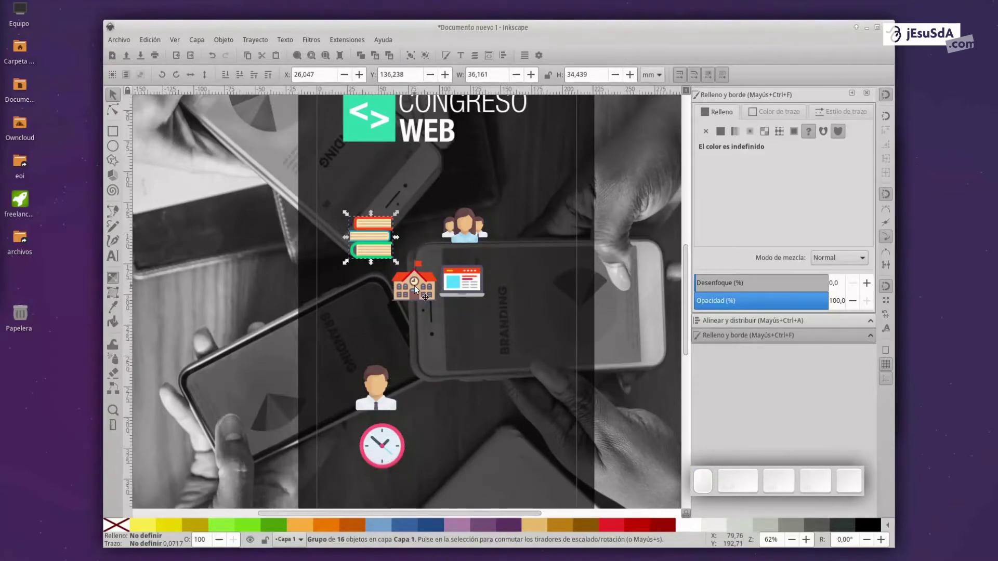
# Turn off snapping, then place the school below the clock and the laptop below the books.
pyautogui.scroll(-2, 415, 287)
pyautogui.keyDown('ctrl'); pyautogui.scroll(-1, 415, 286); pyautogui.keyUp('ctrl')
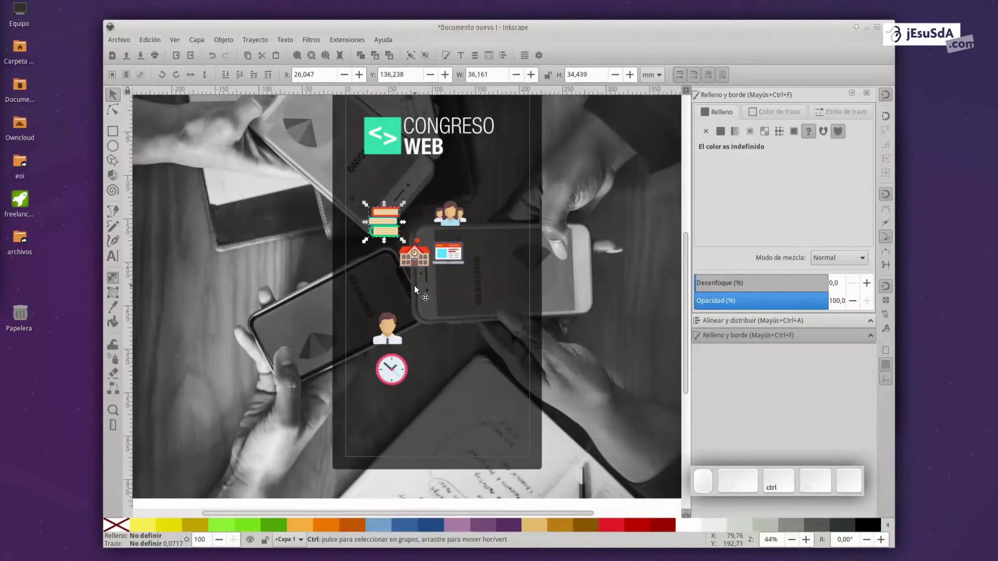
pyautogui.moveTo(388, 224); pyautogui.dragTo(411, 301)
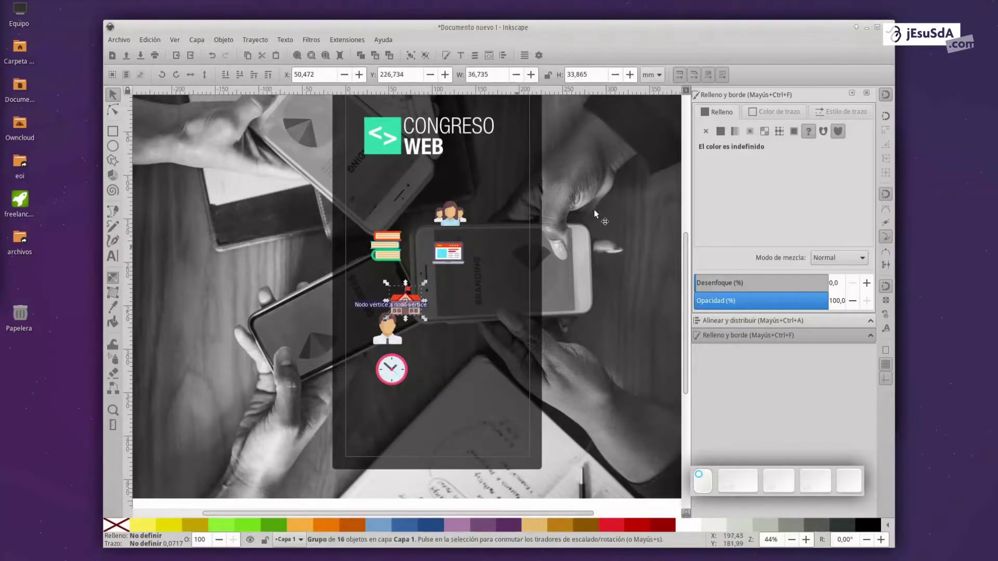
pyautogui.click(887, 101)
pyautogui.moveTo(405, 311); pyautogui.dragTo(386, 416)
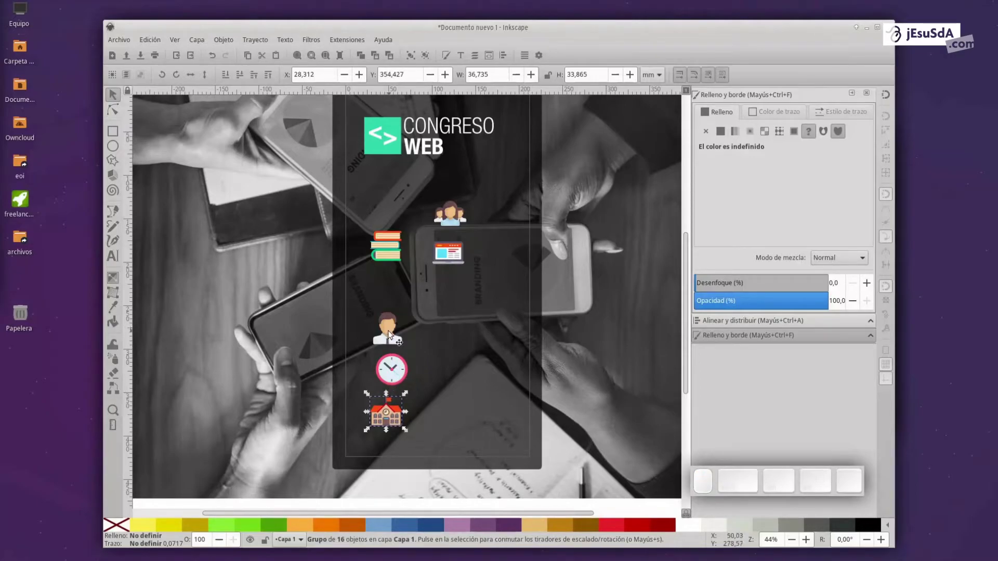
pyautogui.moveTo(456, 260); pyautogui.dragTo(392, 296)
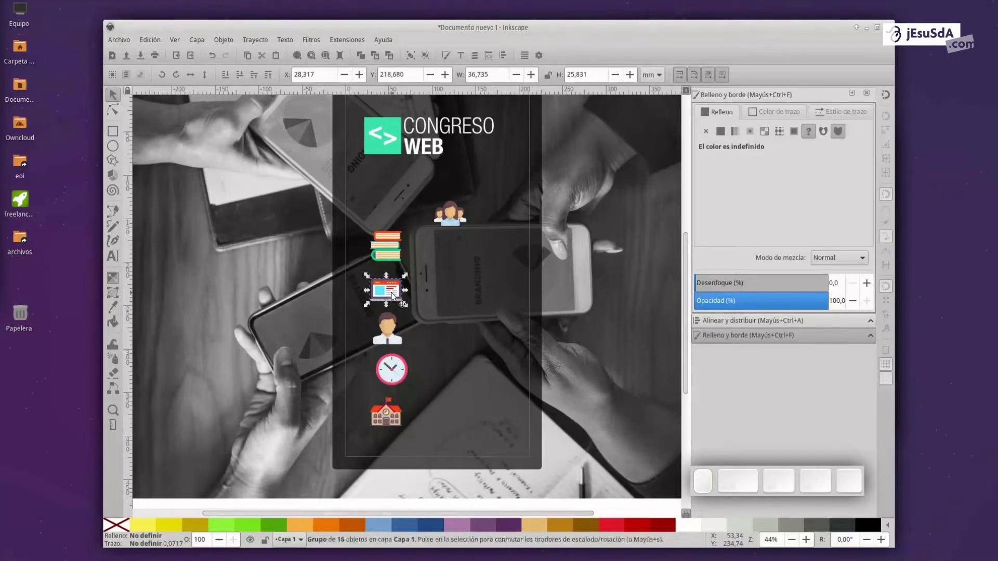
# Complete a single icon column in the order books, laptop, people, clock, man and school.
pyautogui.moveTo(391, 335); pyautogui.dragTo(484, 303)
pyautogui.moveTo(450, 221); pyautogui.dragTo(384, 330)
pyautogui.moveTo(394, 364); pyautogui.dragTo(389, 354)
pyautogui.moveTo(481, 303); pyautogui.dragTo(389, 457)
# Scale the whole icon column down to about 32 x 222 mm and align it with the logo's left edge.
pyautogui.click(386, 249)
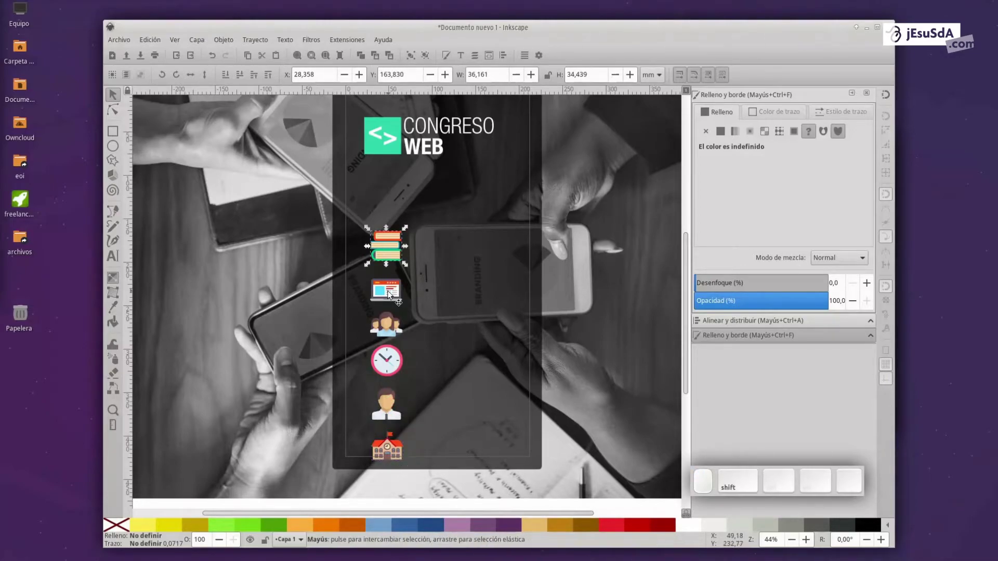
pyautogui.keyDown('shift'); pyautogui.click(385, 291); pyautogui.keyUp('shift')
pyautogui.keyDown('shift'); pyautogui.click(386, 325); pyautogui.keyUp('shift')
pyautogui.keyDown('shift'); pyautogui.click(392, 366); pyautogui.keyUp('shift')
pyautogui.keyDown('shift'); pyautogui.click(387, 408); pyautogui.keyUp('shift')
pyautogui.keyDown('shift'); pyautogui.click(387, 448); pyautogui.keyUp('shift')
pyautogui.moveTo(386, 466); pyautogui.dragTo(380, 419)
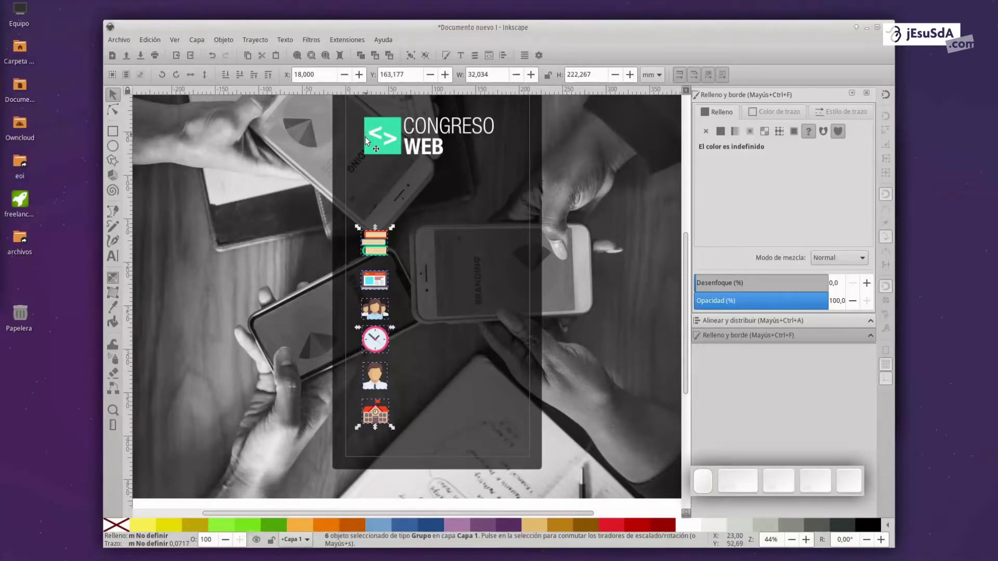
pyautogui.moveTo(377, 381); pyautogui.dragTo(378, 382)
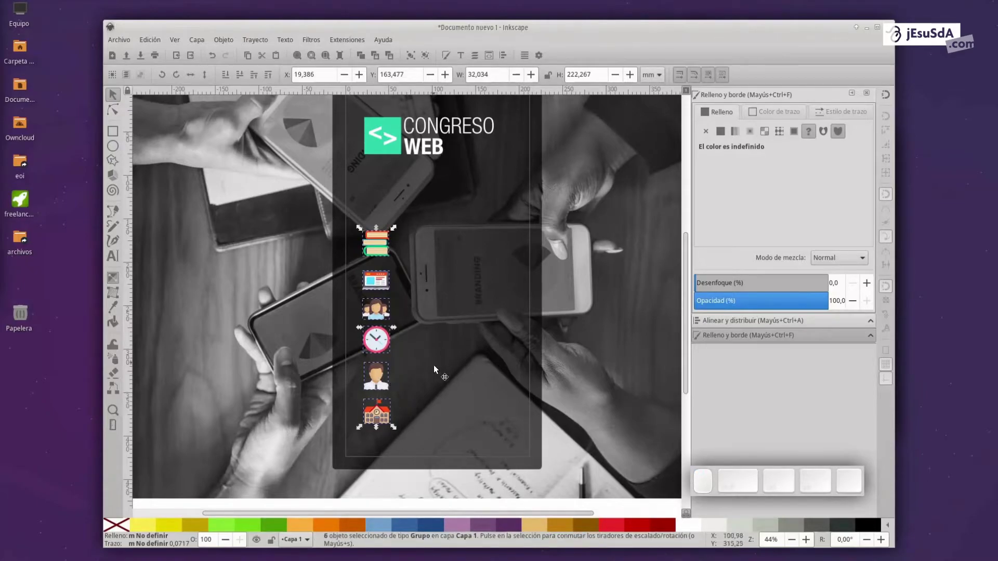
# Even out the vertical spacing of the icon column, nudging the clock and the man slightly downwards.
pyautogui.click(405, 362)
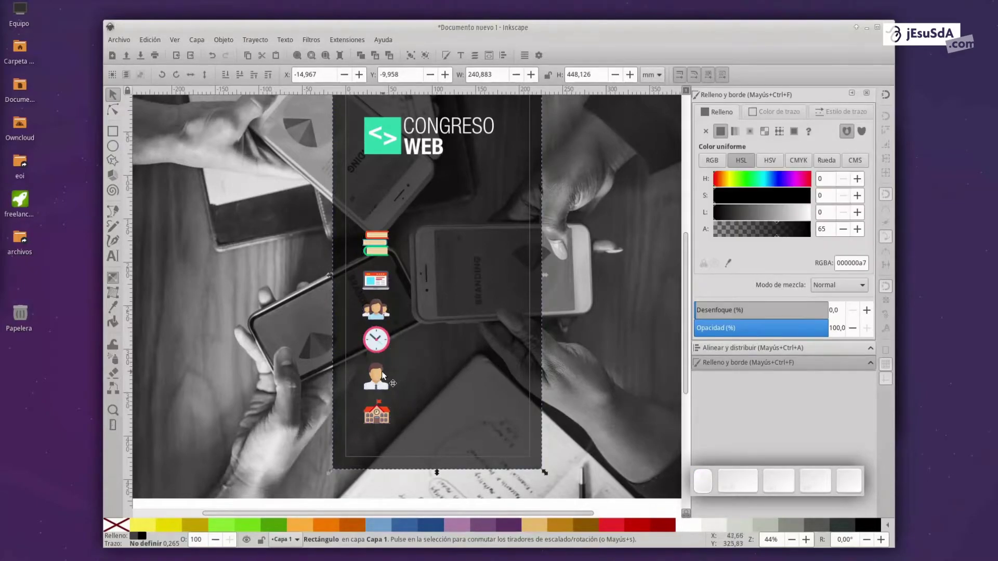
pyautogui.click(382, 285)
pyautogui.click(382, 321)
pyautogui.click(381, 341)
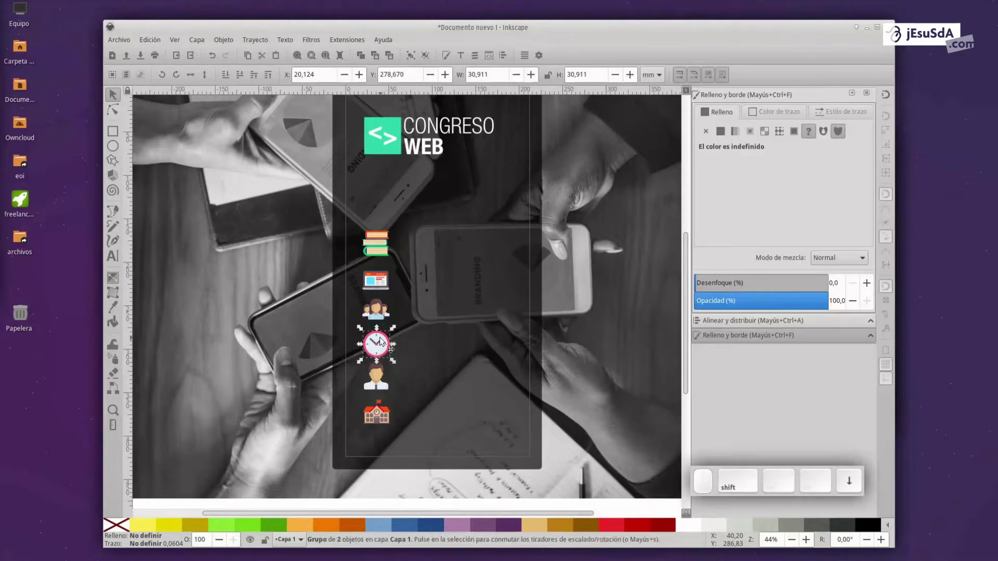
pyautogui.click(373, 386)
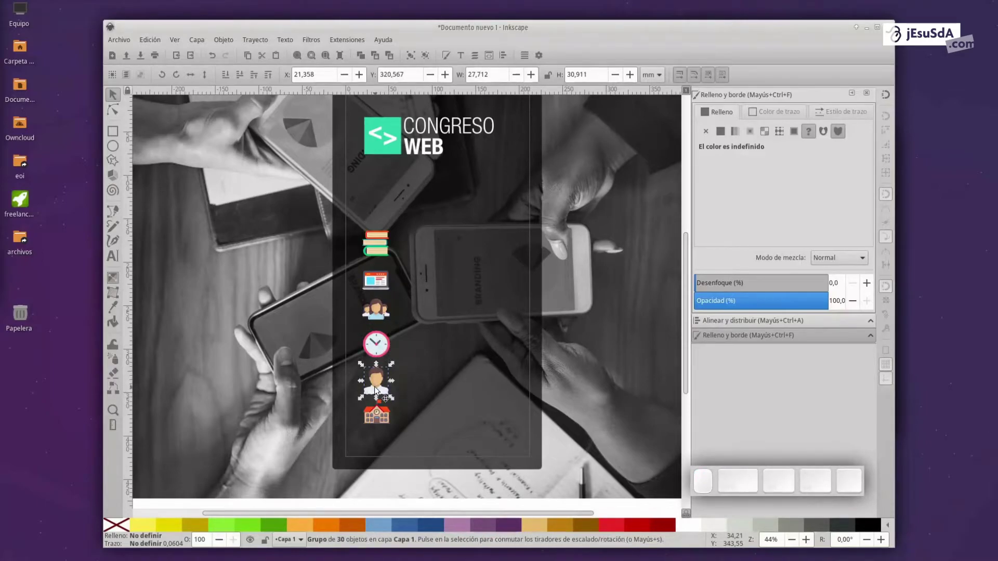
pyautogui.click(379, 284)
pyautogui.click(381, 253)
pyautogui.click(441, 362)
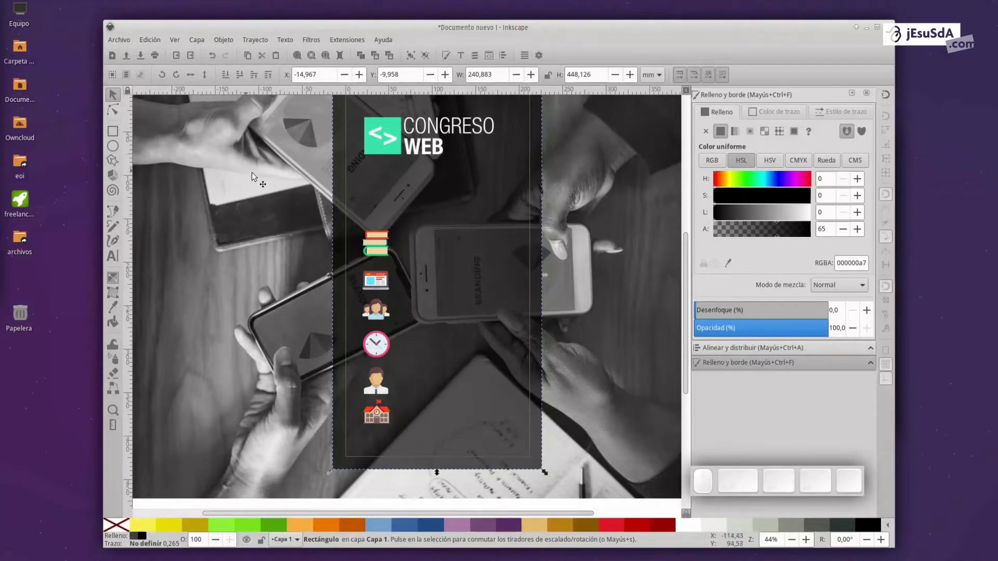
# Draw a rectangle about 160 x 46 mm between the logo and the books, filled with the logo's green.
pyautogui.click(113, 131)
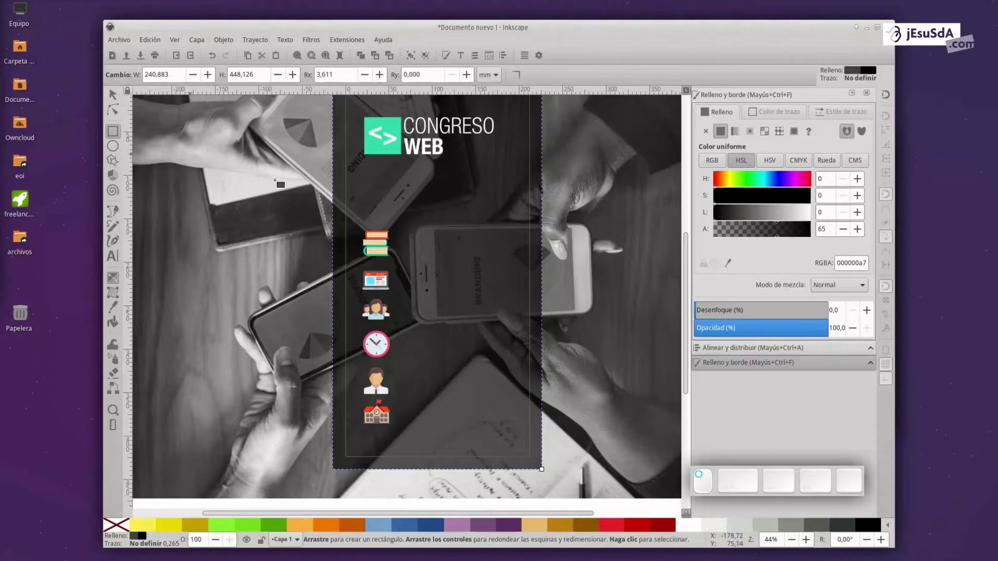
pyautogui.click(363, 181)
pyautogui.moveTo(362, 181); pyautogui.dragTo(501, 217)
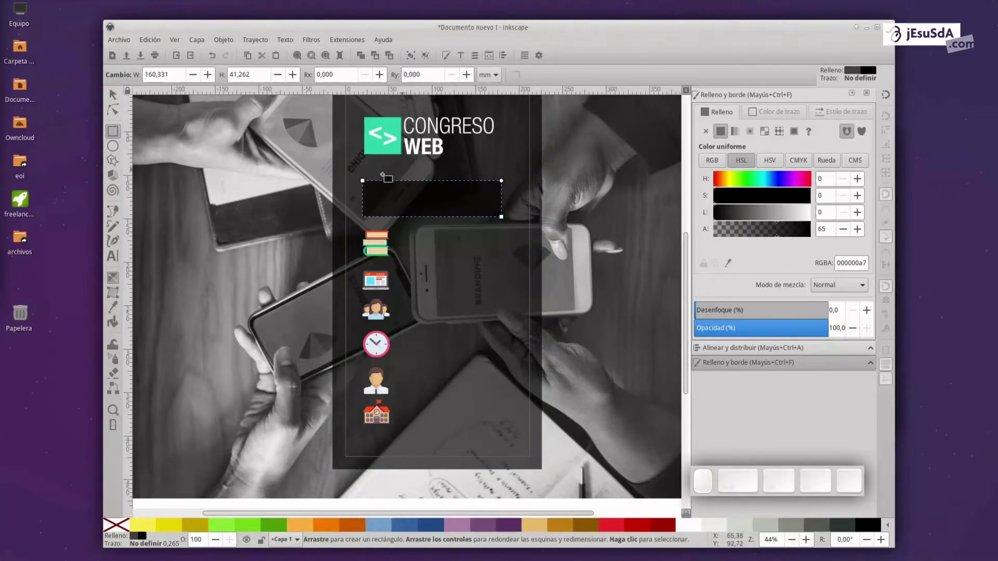
pyautogui.click(124, 308)
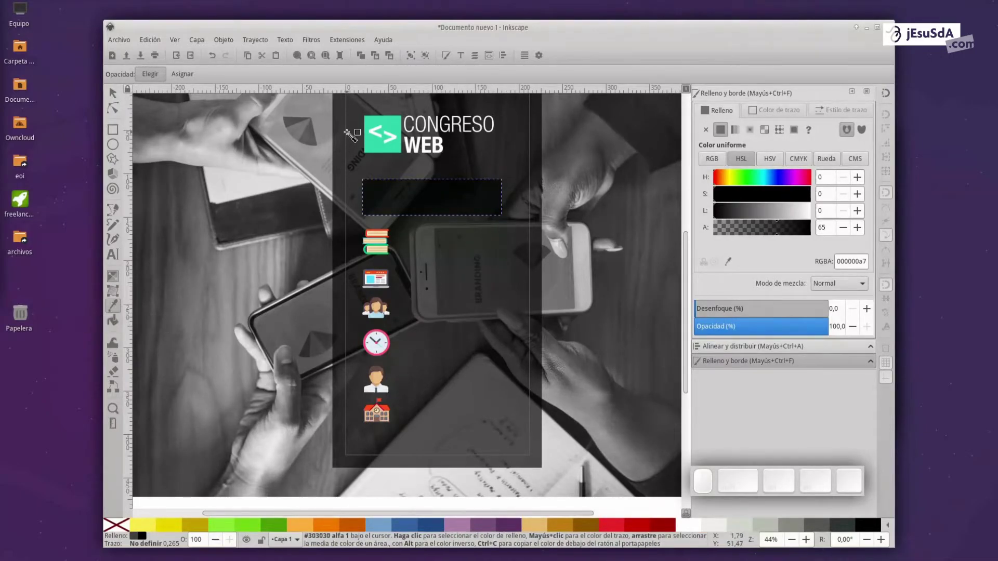
pyautogui.click(381, 147)
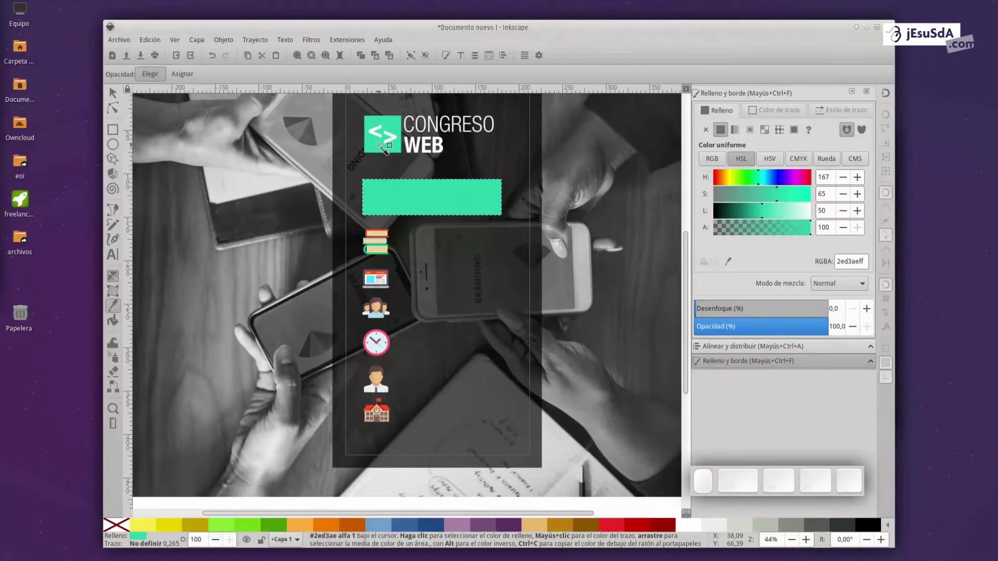
pyautogui.click(112, 95)
pyautogui.moveTo(432, 220)
pyautogui.mouseDown()
pyautogui.moveTo(437, 230)
pyautogui.moveTo(431, 202)
pyautogui.mouseUp()
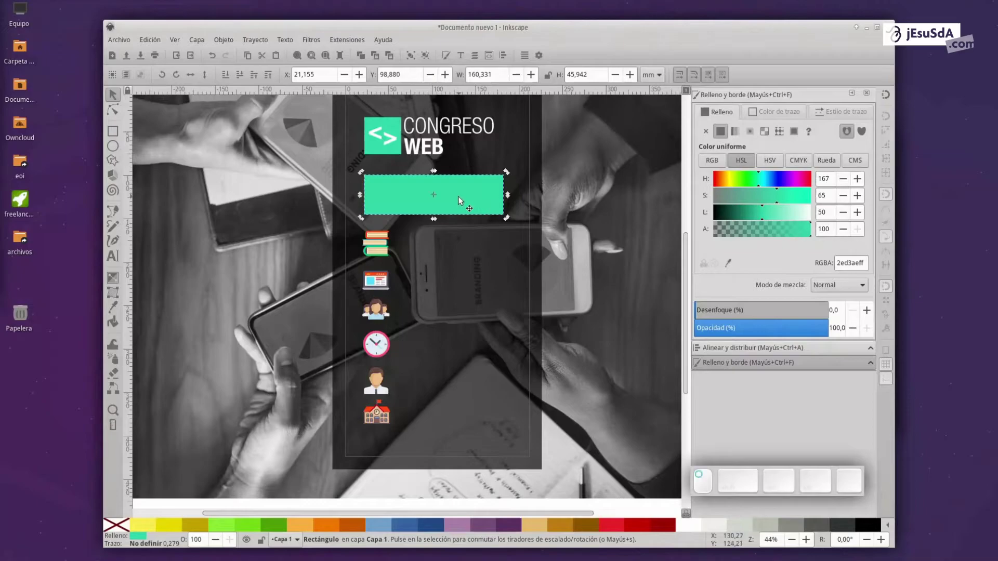
# Duplicate the green rectangle and narrow the copy to a strip about 8 mm wide just right of the original.
pyautogui.press('ctrl')
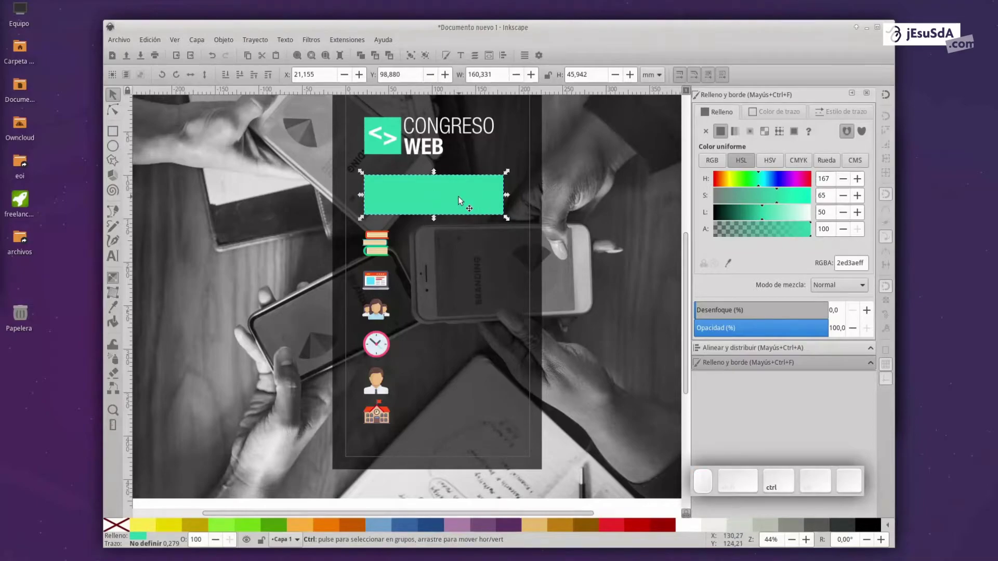
pyautogui.moveTo(361, 196); pyautogui.dragTo(519, 187)
pyautogui.scroll(2, 511, 200)
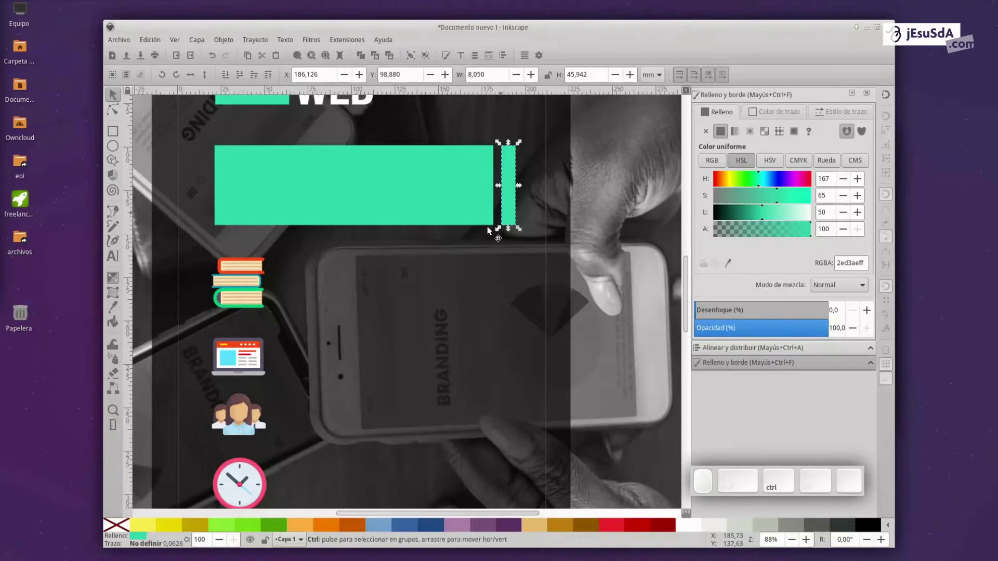
pyautogui.scroll(-2, 483, 231)
pyautogui.click(447, 210)
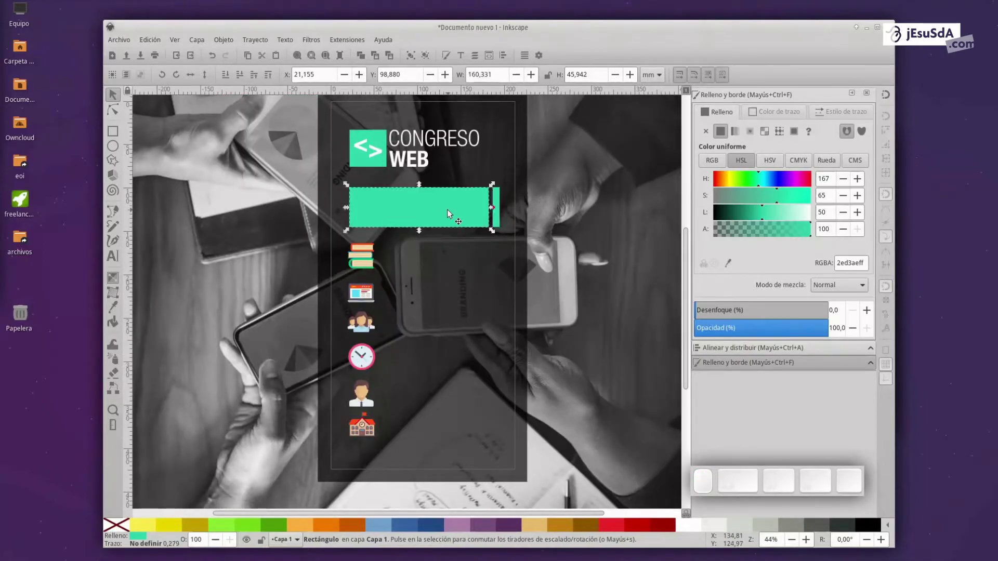
pyautogui.click(397, 258)
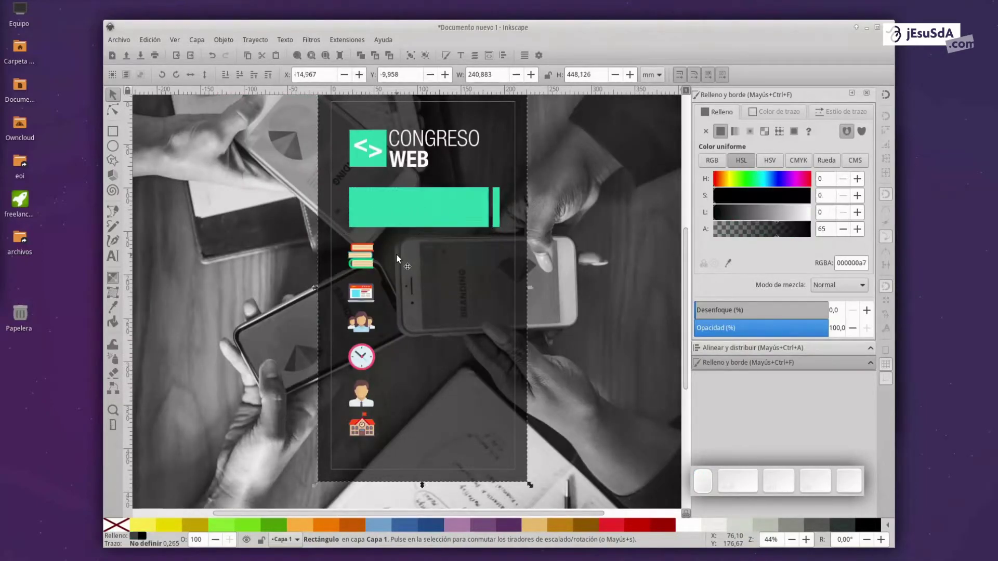
# Add a text object near the upper-left corner of the wide green rectangle.
pyautogui.click(113, 257)
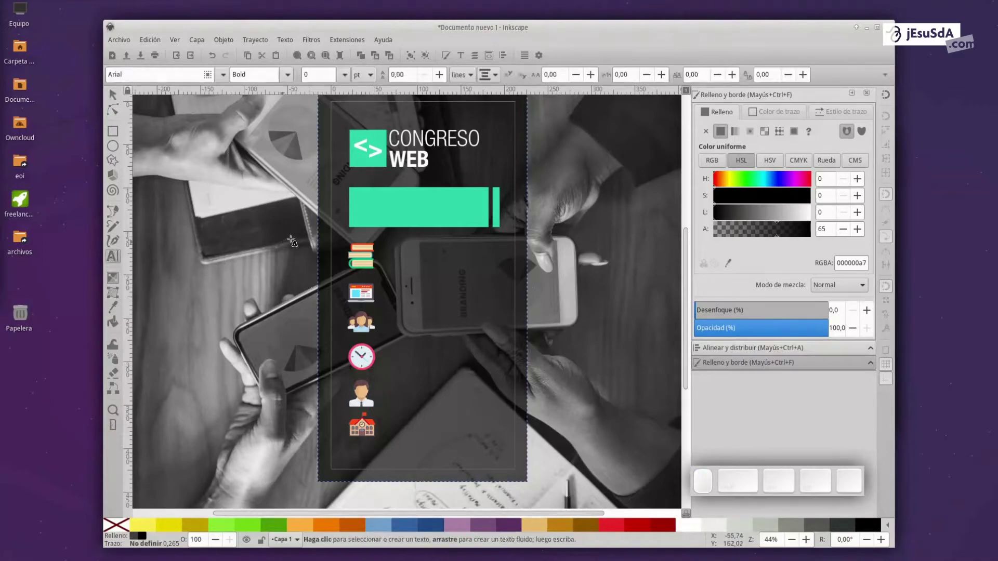
pyautogui.click(363, 200)
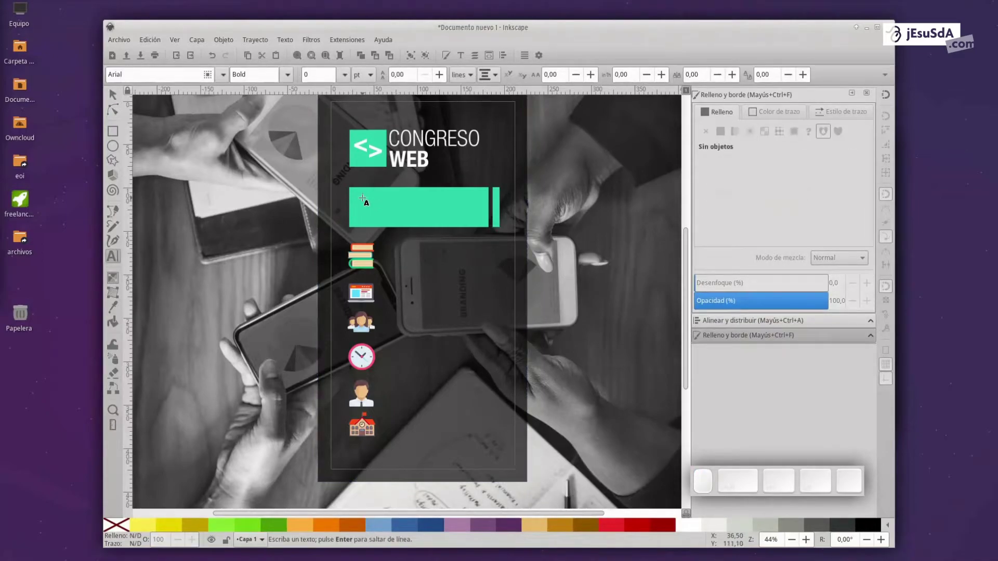
pyautogui.write('R')
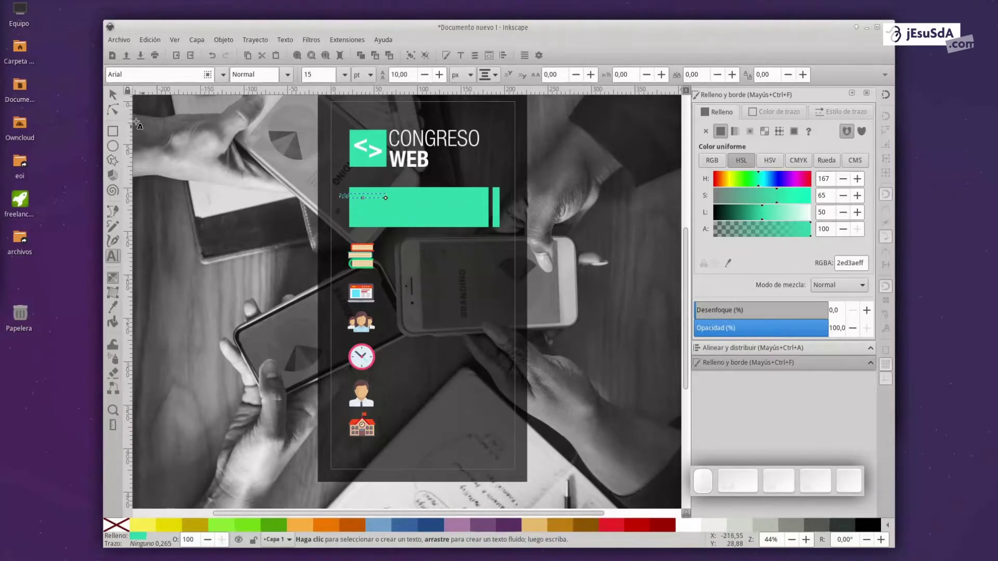
# Place the FORMACIÓN ONLINE text inside the wide green rectangle, filled white and enlarged to about 141 mm wide.
pyautogui.click(113, 95)
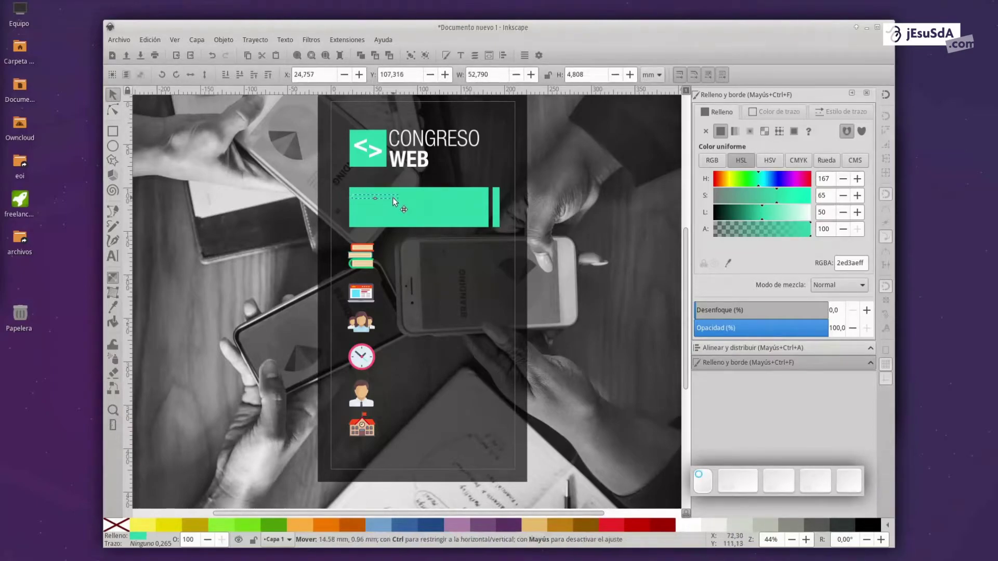
pyautogui.click(687, 524)
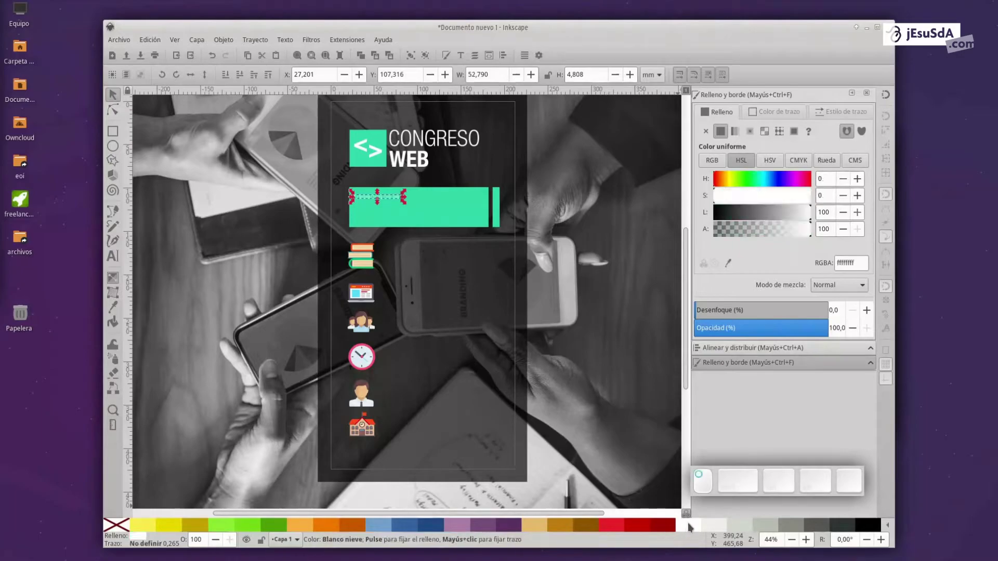
pyautogui.keyDown('ctrl'); pyautogui.scroll(4, 407, 215); pyautogui.keyUp('ctrl')
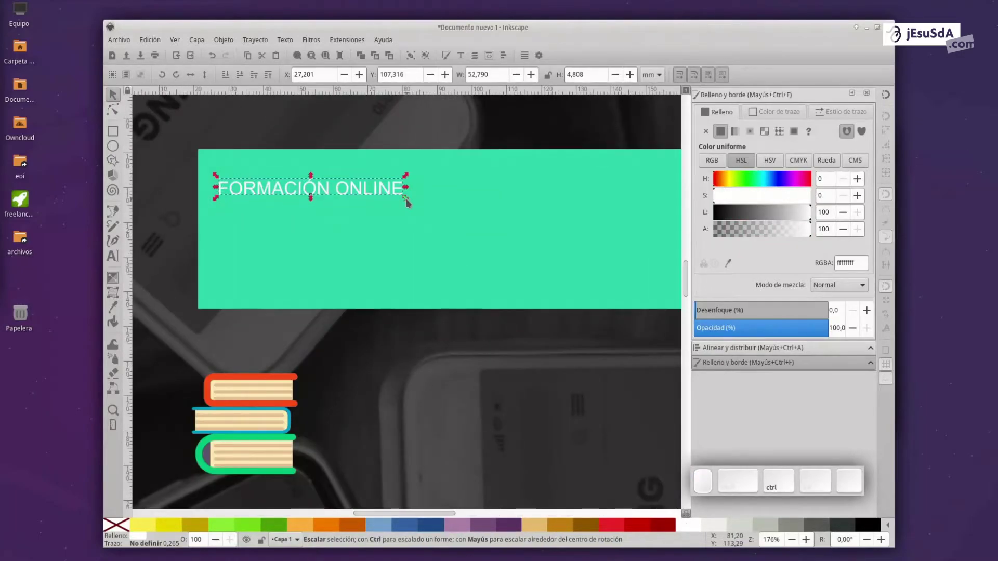
pyautogui.scroll(-2, 398, 223)
pyautogui.moveTo(398, 223); pyautogui.dragTo(551, 267)
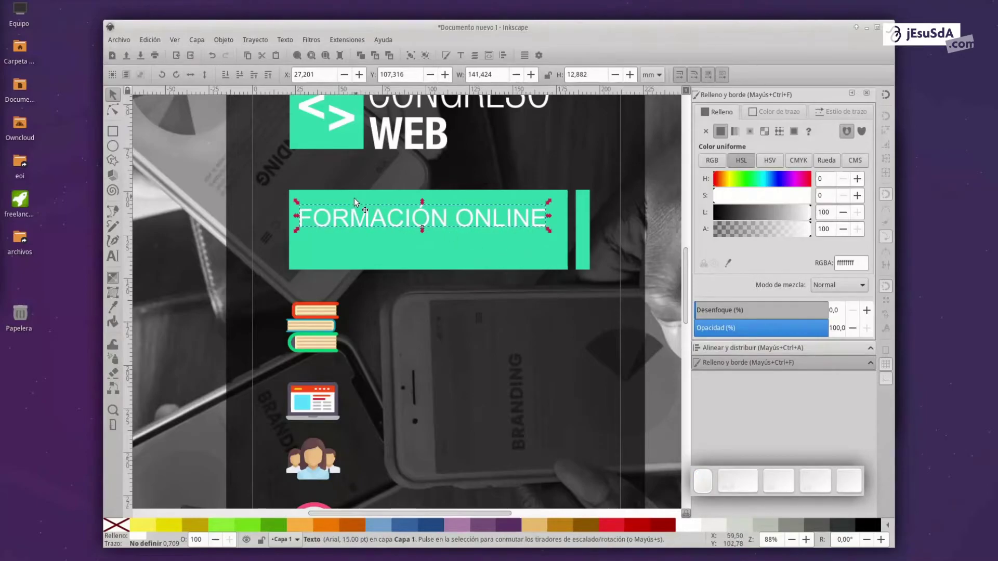
# Make the FORMACIÓN ONLINE text bold and scale it to about 146 mm wide.
pyautogui.click(113, 256)
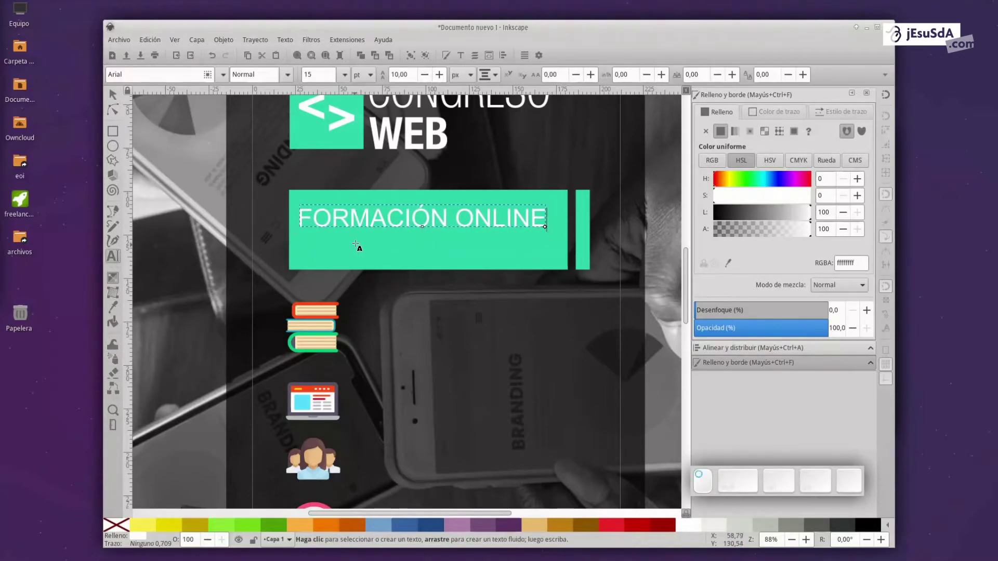
pyautogui.hotkey('ctrl', 'a')
pyautogui.click(287, 74)
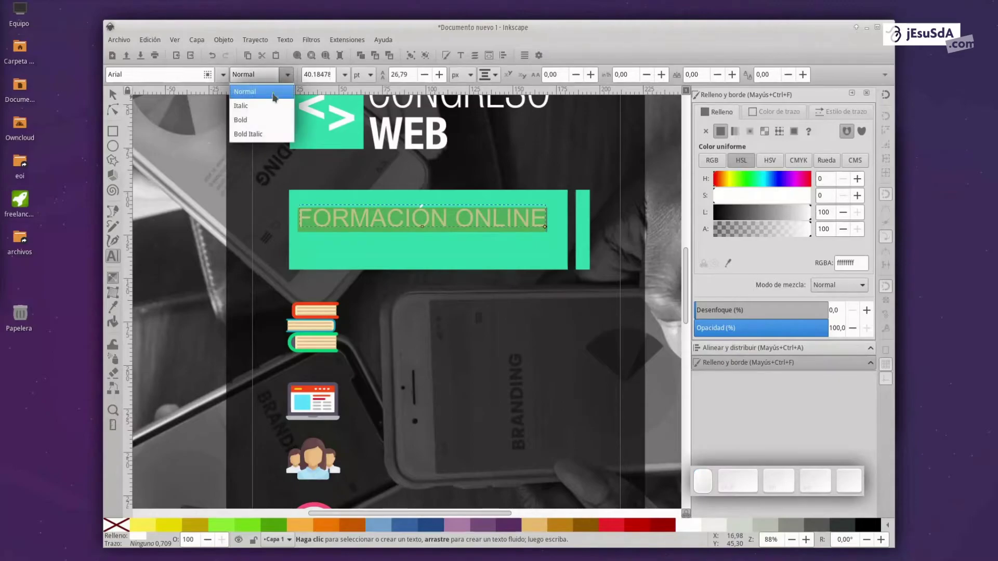
pyautogui.click(255, 121)
pyautogui.click(112, 94)
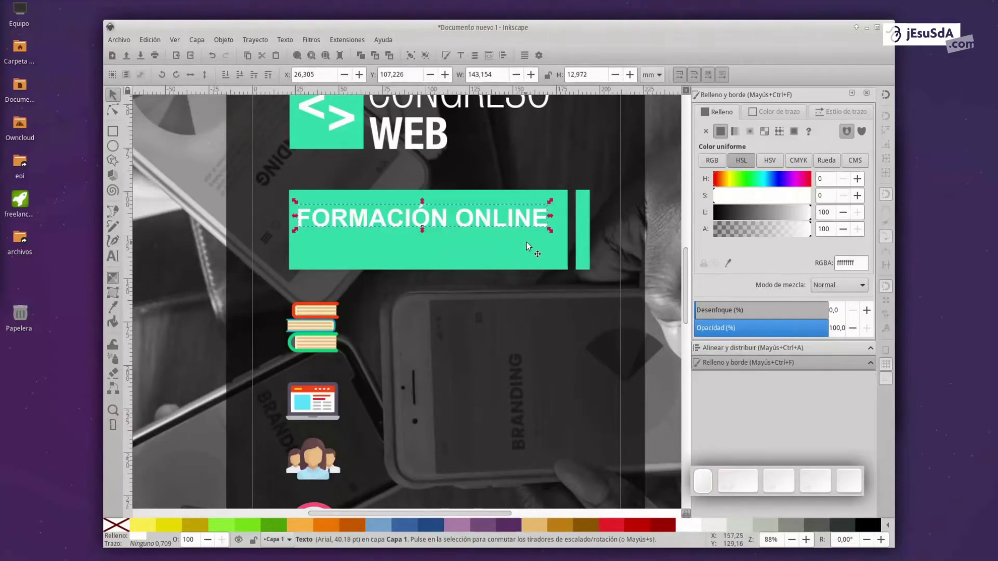
pyautogui.moveTo(551, 229); pyautogui.dragTo(554, 231)
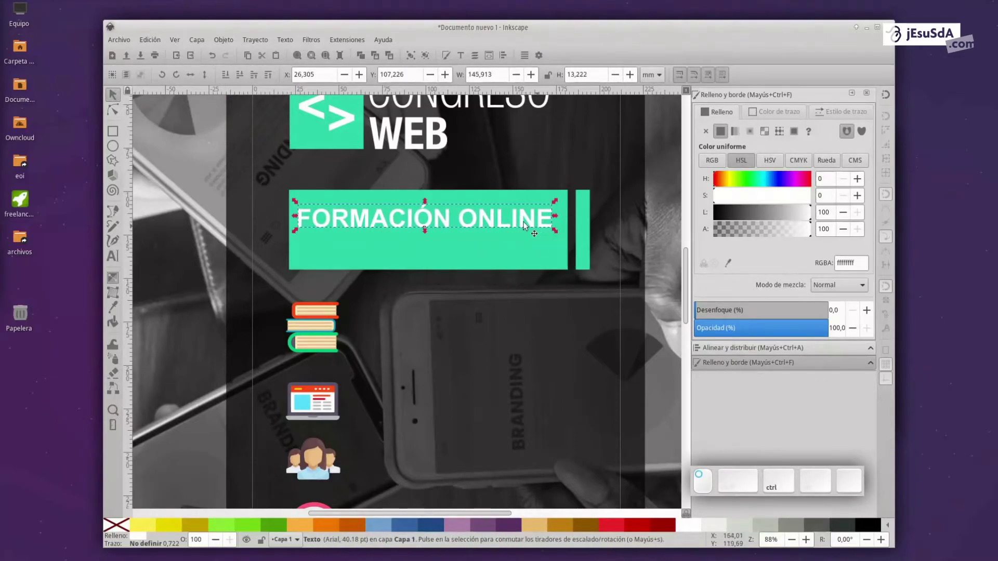
# Nudge the FORMACIÓN ONLINE text upwards to fine-tune its position in the upper half of the green banner.
pyautogui.hotkey('alt', 'Up')
pyautogui.hotkey('alt', 'Up')
pyautogui.hotkey('alt', 'Up')
pyautogui.hotkey('alt', 'Up')
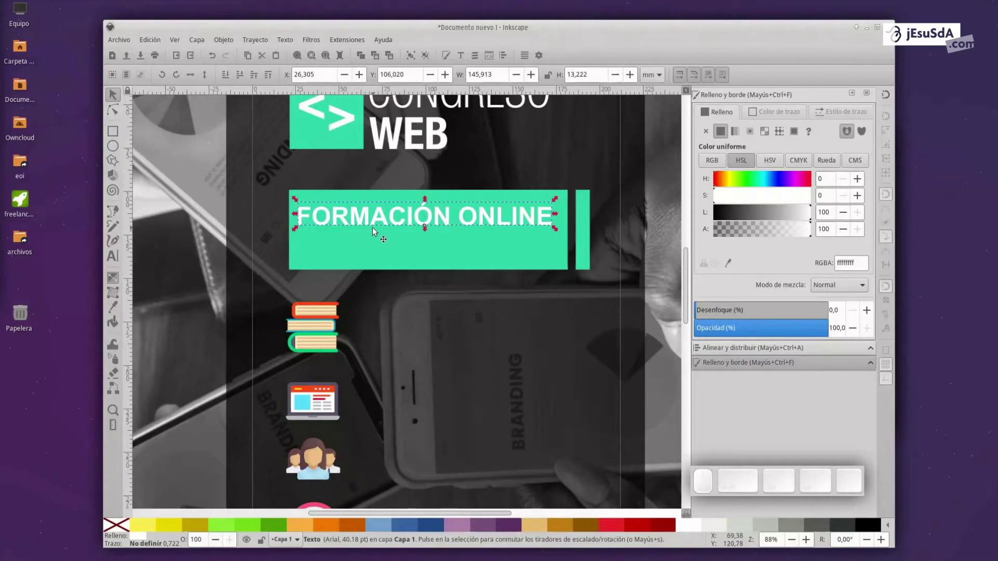
pyautogui.moveTo(390, 229); pyautogui.dragTo(397, 220)
pyautogui.moveTo(367, 227); pyautogui.dragTo(383, 222)
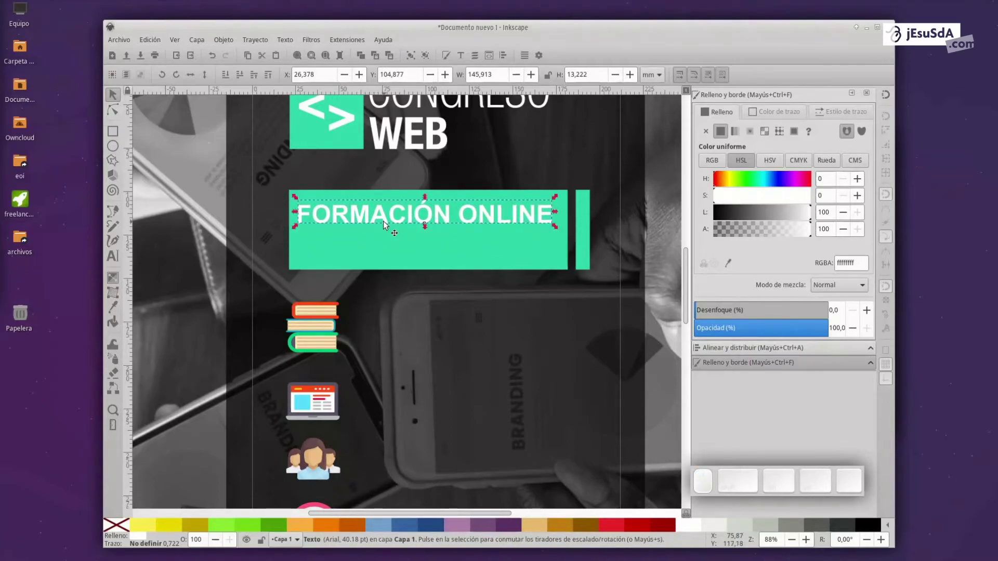
pyautogui.press('Down')
pyautogui.press('Down')
pyautogui.press('Down')
pyautogui.press('Down')
pyautogui.press('Up')
pyautogui.press('Up')
pyautogui.press('Up')
pyautogui.press('Up')
pyautogui.press('Down')
pyautogui.press('Down')
pyautogui.press('Left')
pyautogui.press('Left')
pyautogui.press('Up')
pyautogui.press('Up')
pyautogui.press('Up')
pyautogui.press('Up')
pyautogui.press('Right')
pyautogui.press('Right')
pyautogui.press('Right')
# Place a copy of the FORMACIÓN ONLINE text directly below it and change its wording to "ventajas".
pyautogui.hotkey('shift', 'Down')
pyautogui.hotkey('shift', 'Down')
pyautogui.hotkey('shift', 'Down')
pyautogui.tripleClick(374, 241)
pyautogui.press('capslock')
pyautogui.write('ventajas')
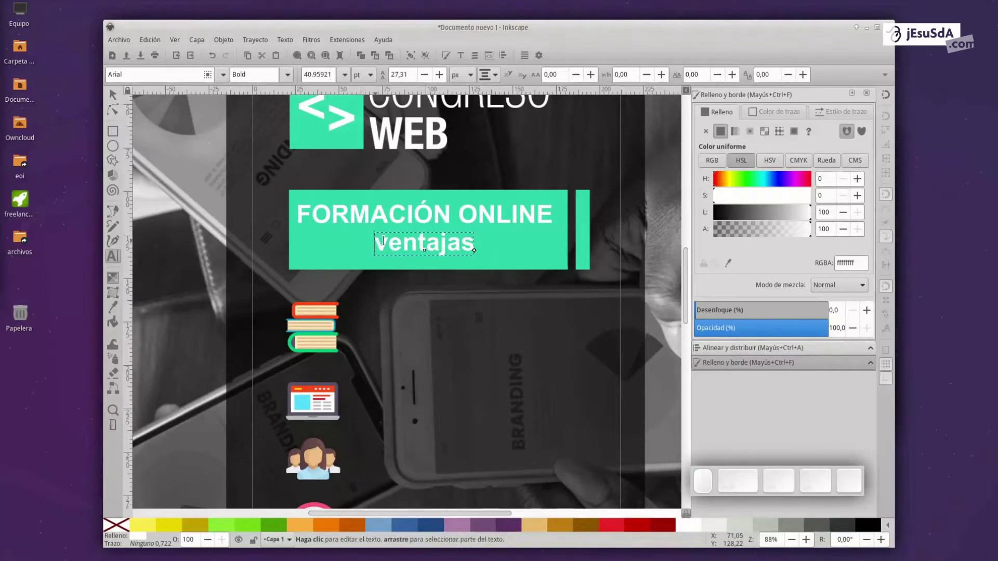
# Set the "ventajas" text to the Normal font style.
pyautogui.tripleClick(376, 241)
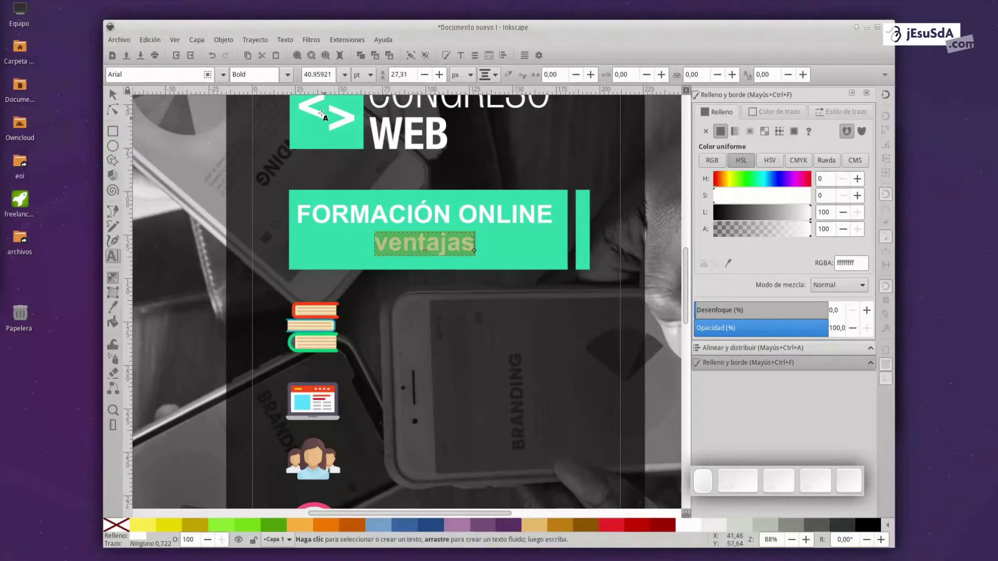
pyautogui.click(287, 74)
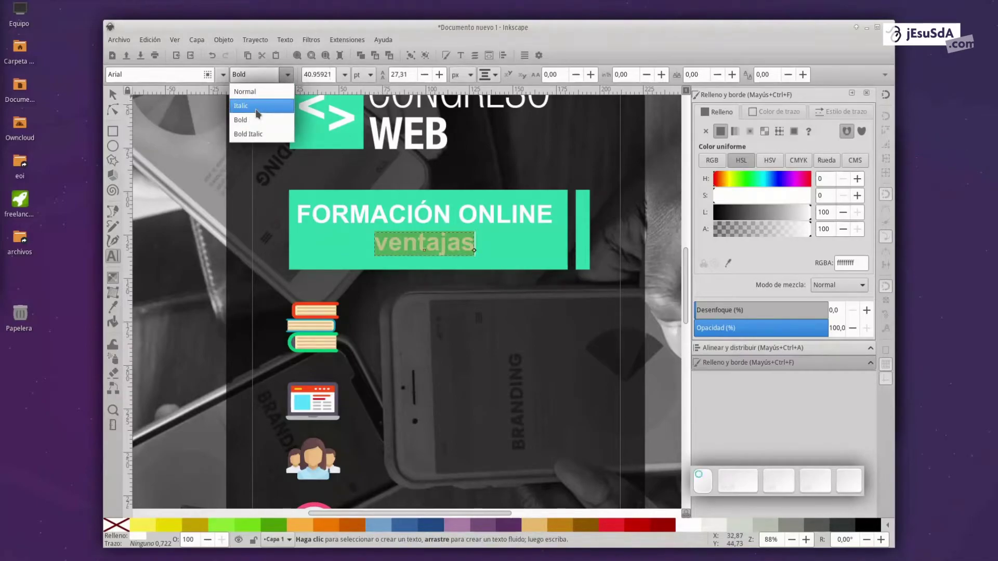
pyautogui.click(244, 91)
# Move the "ventajas" text left until it lines up with the left edge of FORMACIÓN ONLINE.
pyautogui.click(113, 95)
pyautogui.press('shift')
pyautogui.hotkey('shift', 'Left')
pyautogui.hotkey('shift', 'Left')
pyautogui.hotkey('shift', 'Left')
pyautogui.hotkey('shift', 'Left')
pyautogui.hotkey('shift', 'Left')
pyautogui.hotkey('shift', 'Left')
pyautogui.hotkey('shift', 'Left')
pyautogui.hotkey('shift', 'Left')
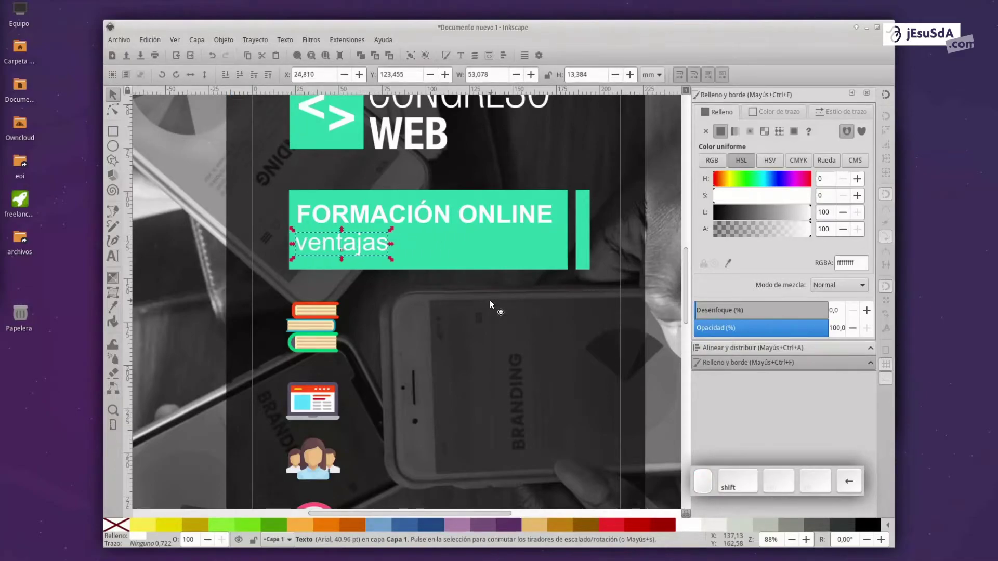
pyautogui.press('Right')
pyautogui.press('Left')
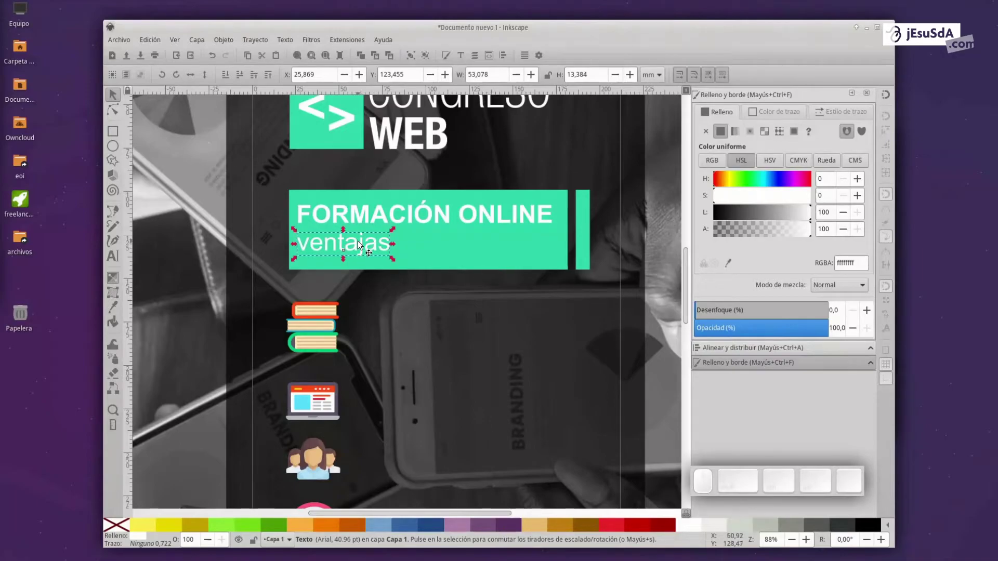
pyautogui.click(388, 220)
pyautogui.click(363, 286)
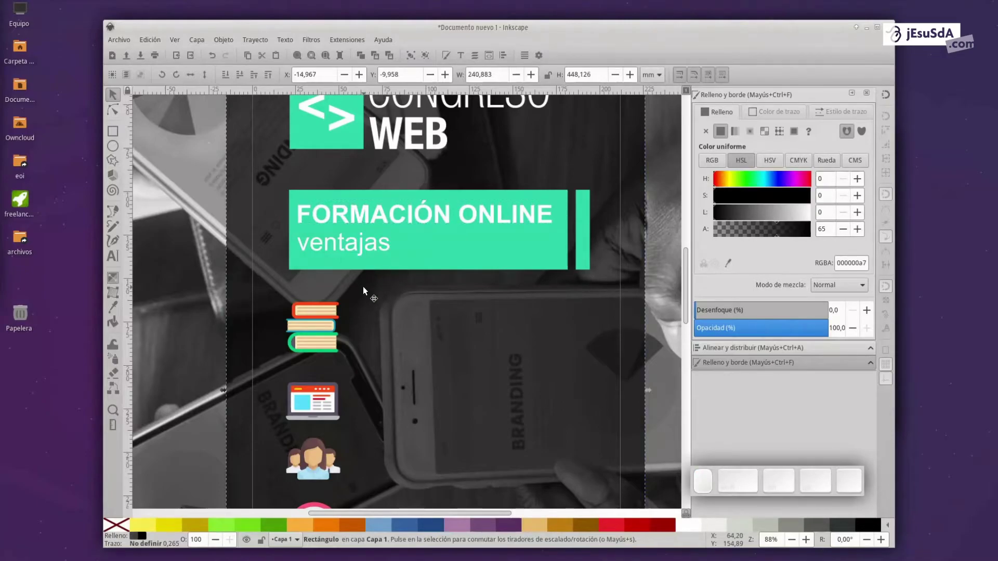
# Duplicate both green banner rectangles and move the copies straight down to about Y 157 mm, over the books icon.
pyautogui.scroll(-3, 363, 286)
pyautogui.scroll(1, 374, 349)
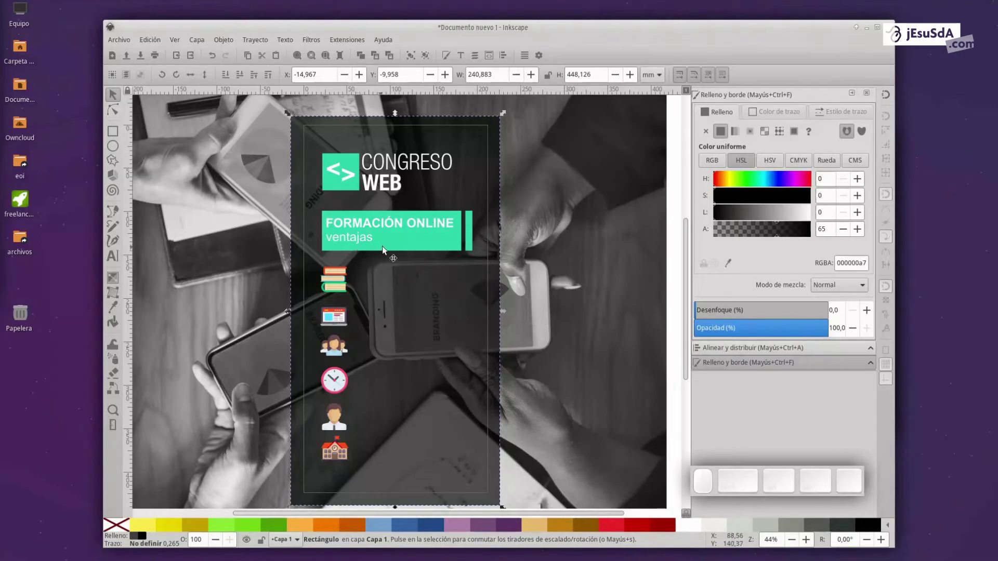
pyautogui.click(422, 245)
pyautogui.keyDown('shift'); pyautogui.click(470, 239); pyautogui.keyUp('shift')
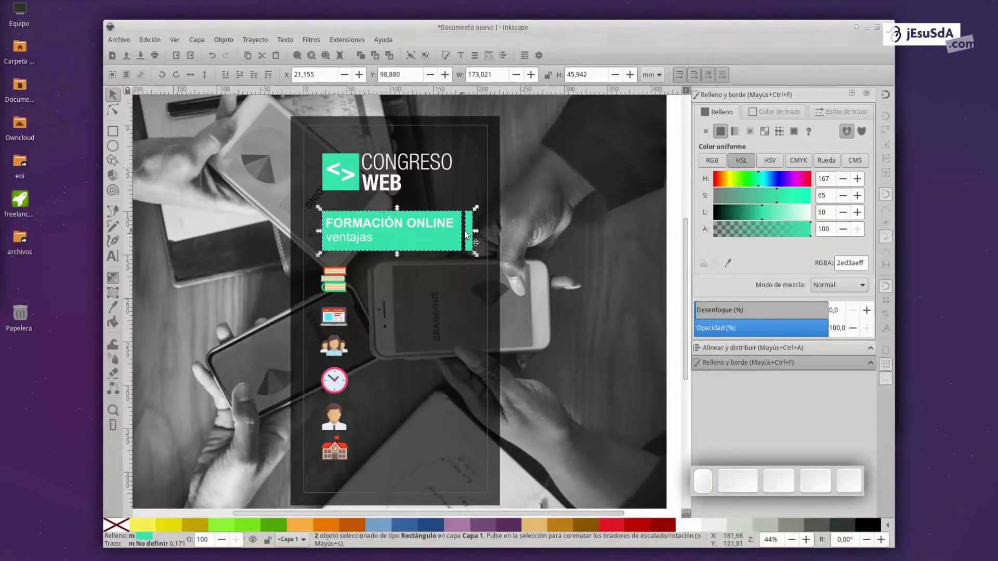
pyautogui.hotkey('ctrl', 'd')
pyautogui.hotkey('shift', 'Down')
pyautogui.hotkey('shift', 'Down')
pyautogui.hotkey('shift', 'Down')
pyautogui.hotkey('shift', 'Down')
pyautogui.hotkey('shift', 'Down')
pyautogui.hotkey('shift', 'Down')
pyautogui.hotkey('shift', 'Down')
pyautogui.hotkey('shift', 'Down')
pyautogui.hotkey('shift', 'Down')
pyautogui.hotkey('shift', 'Down')
pyautogui.hotkey('shift', 'Down')
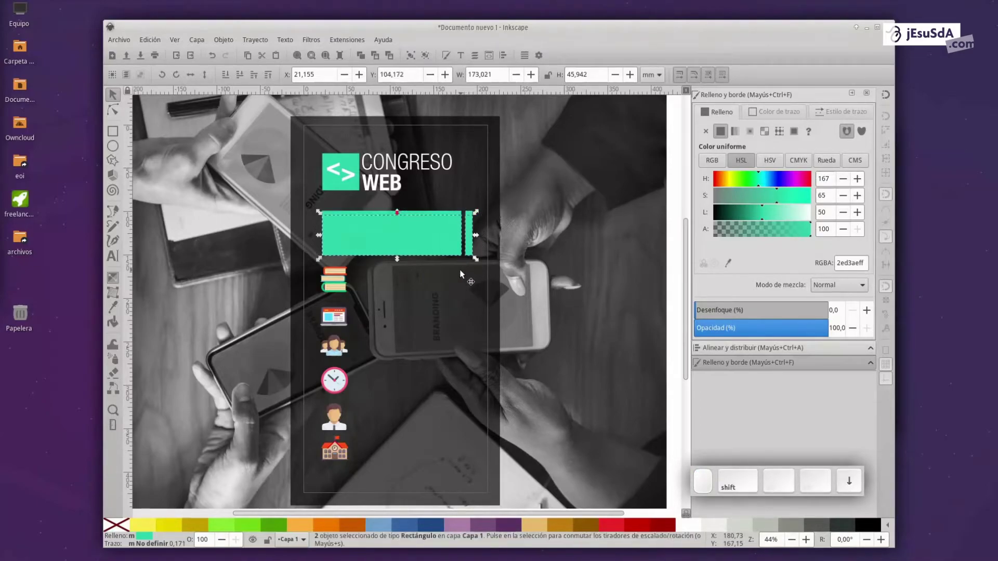
pyautogui.hotkey('shift', 'Down')
pyautogui.hotkey('shift', 'Up')
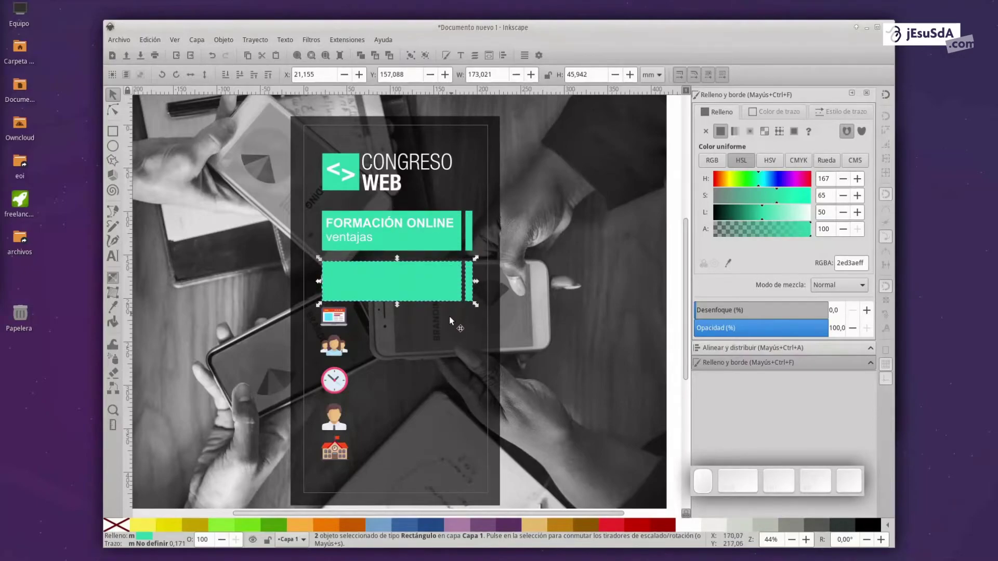
# Narrow the wide copied rectangle from its left side to about 123 mm so it starts right of the books.
pyautogui.scroll(3, 448, 315)
pyautogui.click(436, 311)
pyautogui.scroll(-2, 436, 311)
pyautogui.click(345, 266)
pyautogui.moveTo(260, 266); pyautogui.dragTo(308, 267)
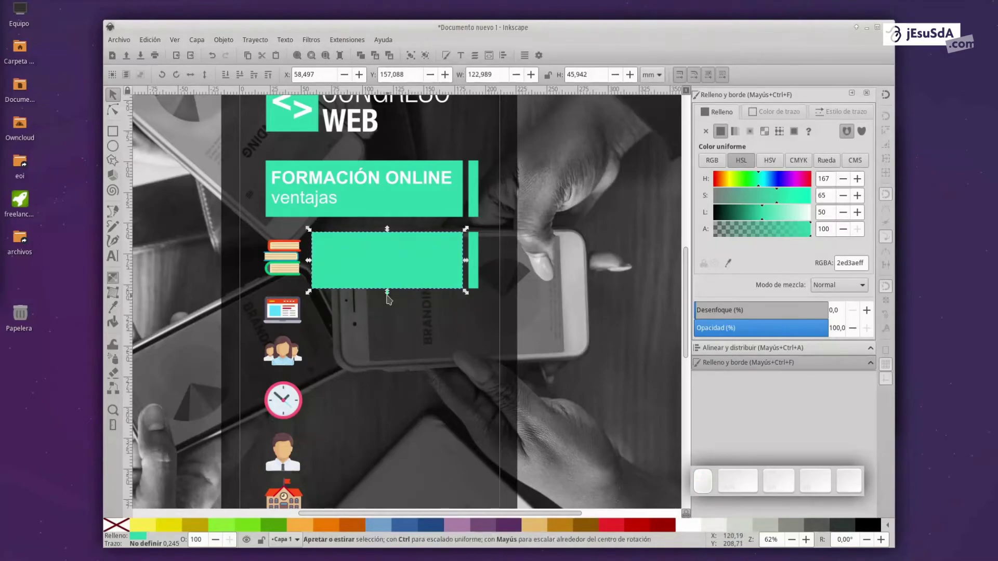
# Reduce the height of both copied rectangles together and nudge them vertically to sit beside the lower part of the books.
pyautogui.moveTo(387, 292); pyautogui.dragTo(395, 281)
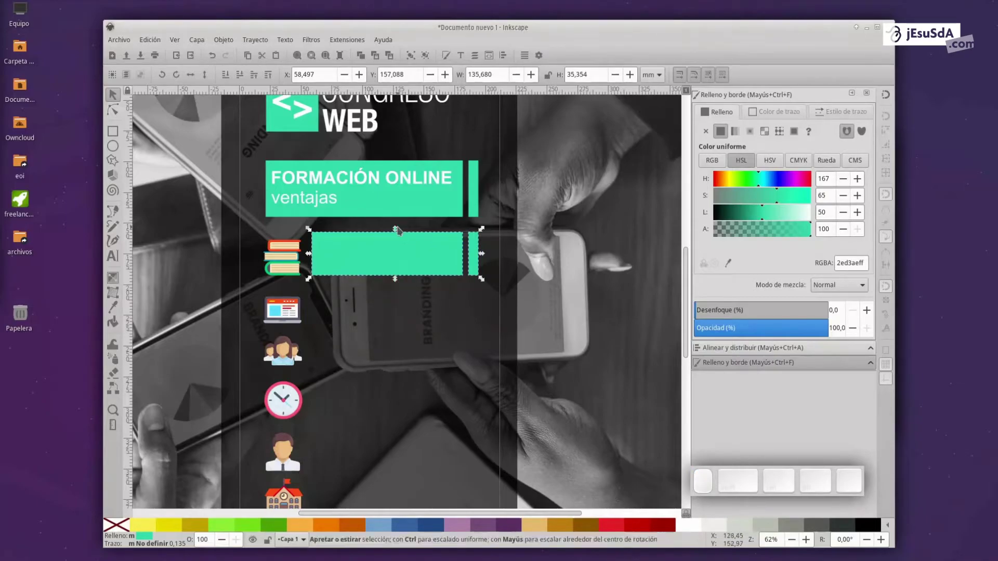
pyautogui.moveTo(396, 234); pyautogui.dragTo(396, 249)
pyautogui.hotkey('shift', 'Down')
pyautogui.press('Up')
pyautogui.press('Up')
pyautogui.press('Up')
pyautogui.press('Up')
pyautogui.press('Up')
pyautogui.press('Up')
pyautogui.press('Up')
pyautogui.press('Up')
pyautogui.press('Up')
pyautogui.press('Down')
pyautogui.click(431, 290)
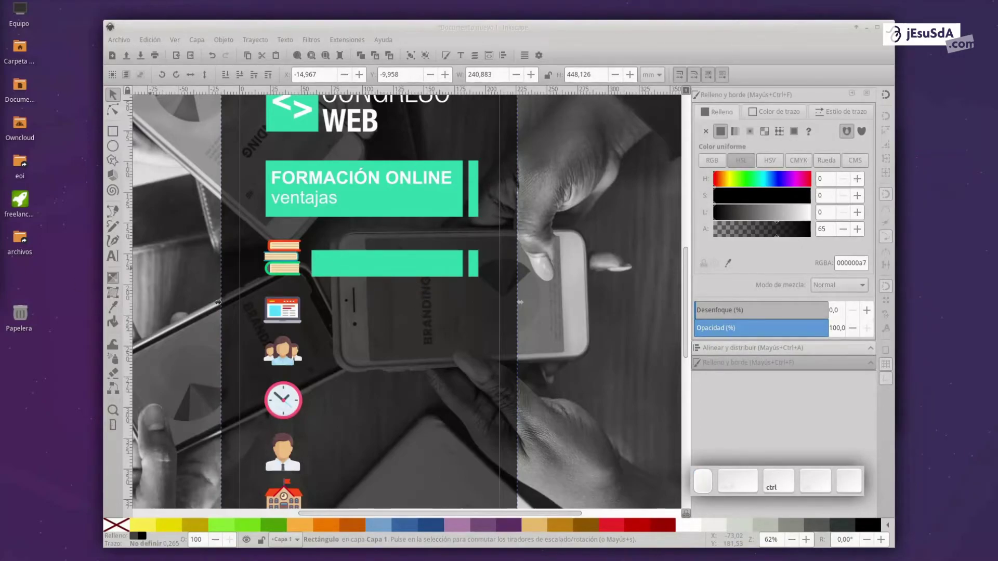
# Add the text "MATERIALES MÁS DINÁMICOS," and place it on the small green banner beside the books.
pyautogui.click(113, 256)
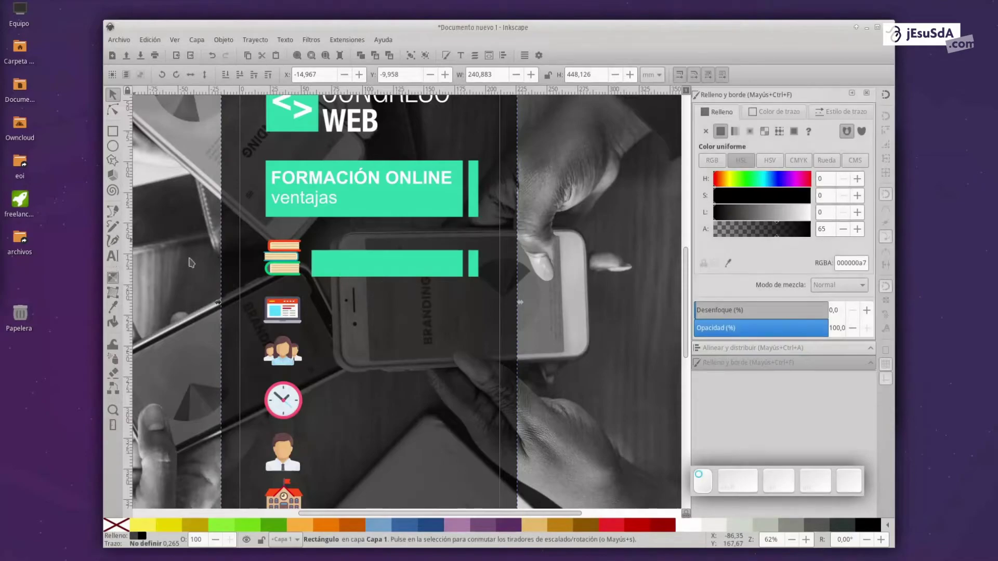
pyautogui.click(322, 256)
pyautogui.write('MATERIALES MÁS DINÁMICOS')
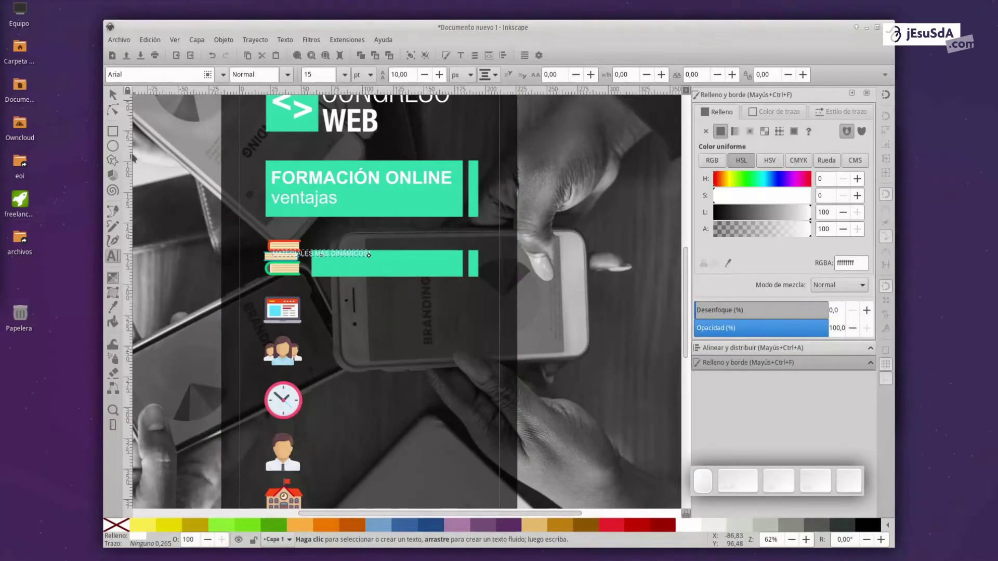
pyautogui.click(112, 94)
pyautogui.moveTo(343, 256); pyautogui.dragTo(387, 257)
# Set the "MATERIALES MÁS DINÁMICOS," text to bold.
pyautogui.click(112, 256)
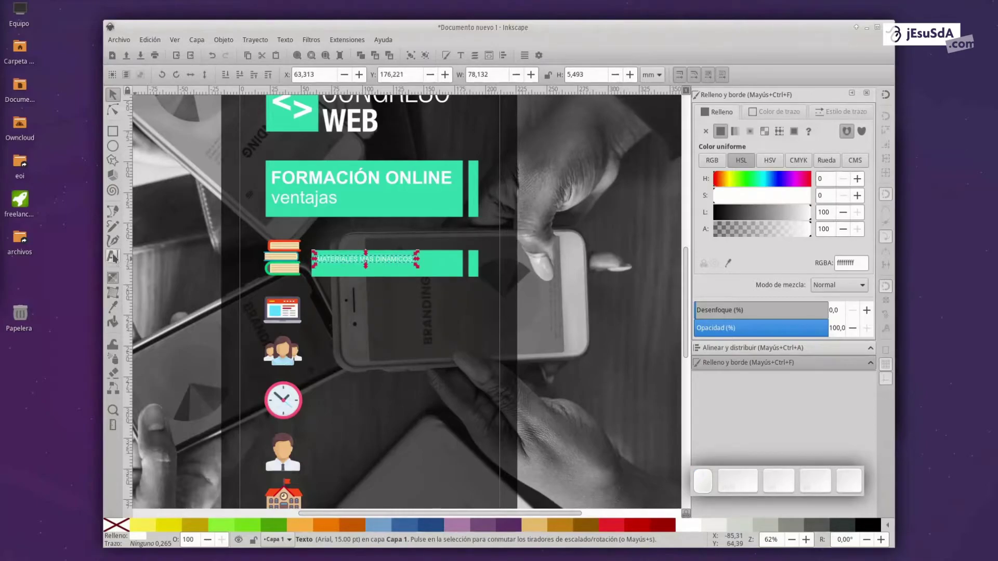
pyautogui.tripleClick(349, 257)
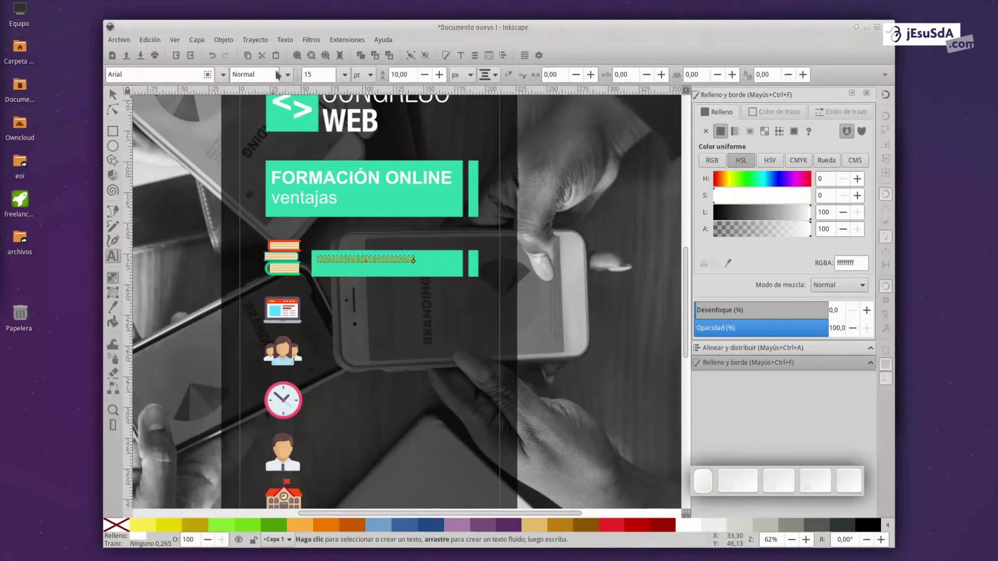
pyautogui.click(278, 74)
pyautogui.click(250, 125)
pyautogui.click(112, 94)
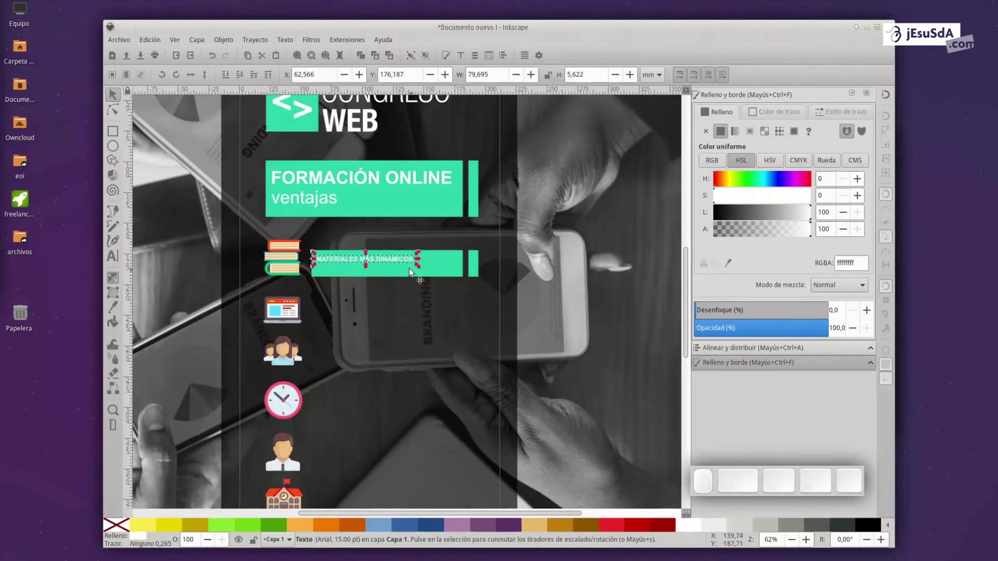
# Enlarge the "MATERIALES MÁS DINÁMICOS," text to about 106 mm wide within the small banner.
pyautogui.scroll(2, 390, 257)
pyautogui.moveTo(448, 262); pyautogui.dragTo(517, 260)
pyautogui.click(391, 266)
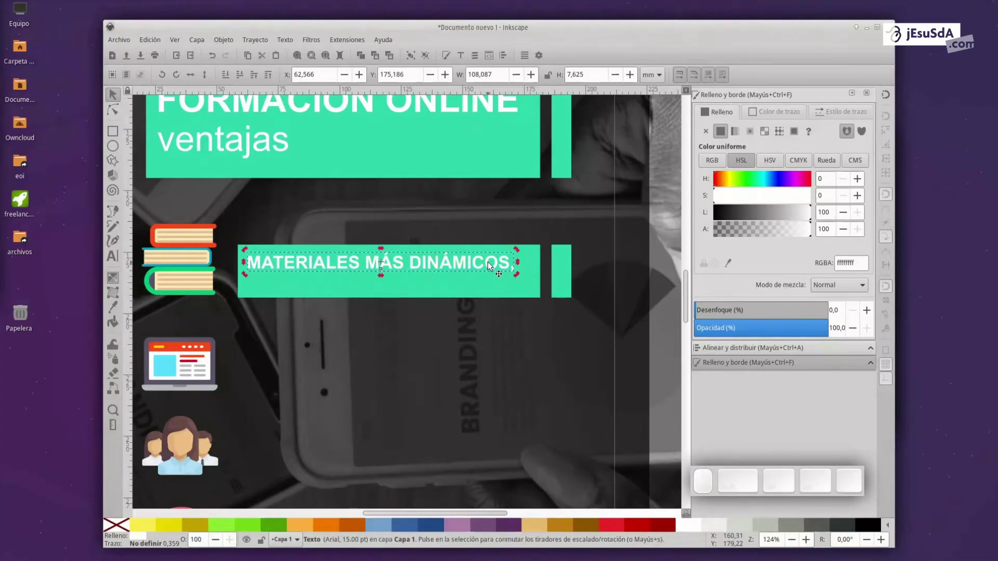
pyautogui.click(504, 266)
pyautogui.moveTo(518, 261); pyautogui.dragTo(508, 261)
# Duplicate the "MATERIALES MÁS DINÁMICOS," text and nudge the copy down to form a second line on the small banner.
pyautogui.hotkey('ctrl', 'd')
pyautogui.press('Down')
pyautogui.press('Down')
pyautogui.press('Down')
pyautogui.press('Down')
pyautogui.press('Down')
pyautogui.press('Down')
pyautogui.press('Down')
pyautogui.press('Down')
pyautogui.press('Down')
pyautogui.press('Down')
pyautogui.press('Down')
pyautogui.press('Down')
pyautogui.press('Down')
pyautogui.press('Down')
pyautogui.press('Down')
pyautogui.press('Down')
pyautogui.press('Down')
pyautogui.press('Down')
pyautogui.press('Up')
pyautogui.press('Up')
pyautogui.press('Up')
pyautogui.press('Up')
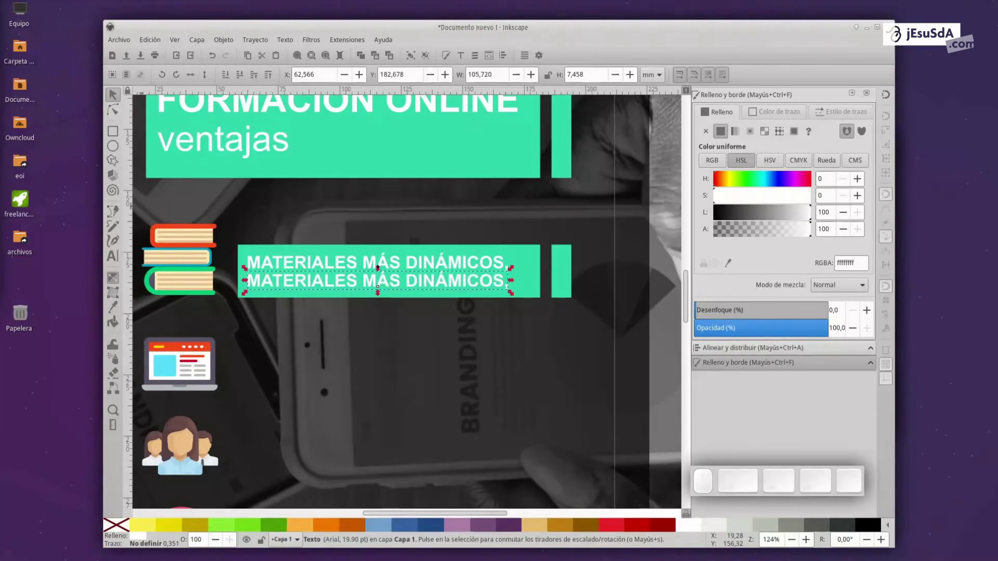
# Replace the wording of the second line with "INTERACTIVOS Y ACTUALIZADOS".
pyautogui.click(0, 205)
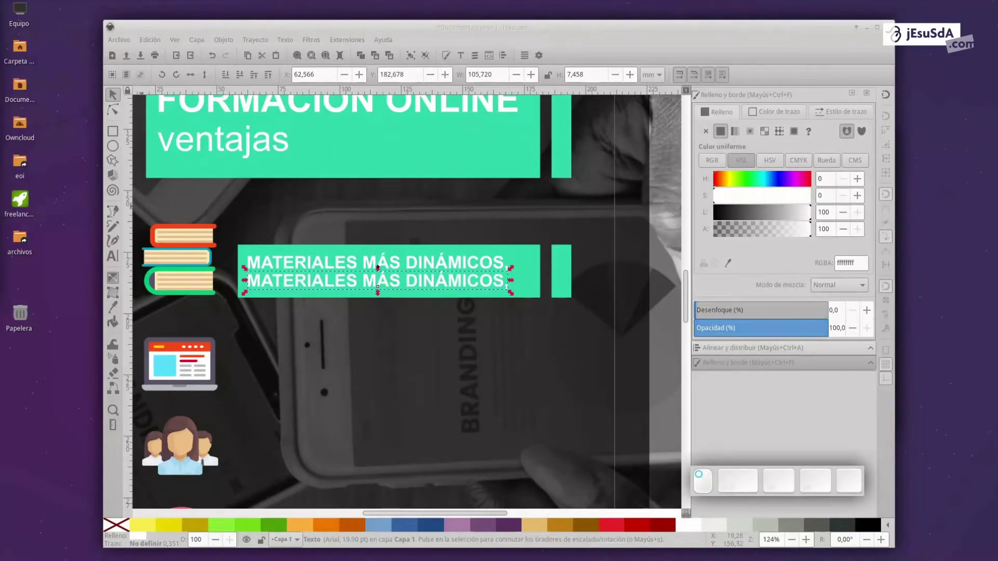
pyautogui.doubleClick(330, 281)
pyautogui.hotkey('ctrl', 'a')
pyautogui.write('INTERACTIVOS Y ACTUALIZADOS')
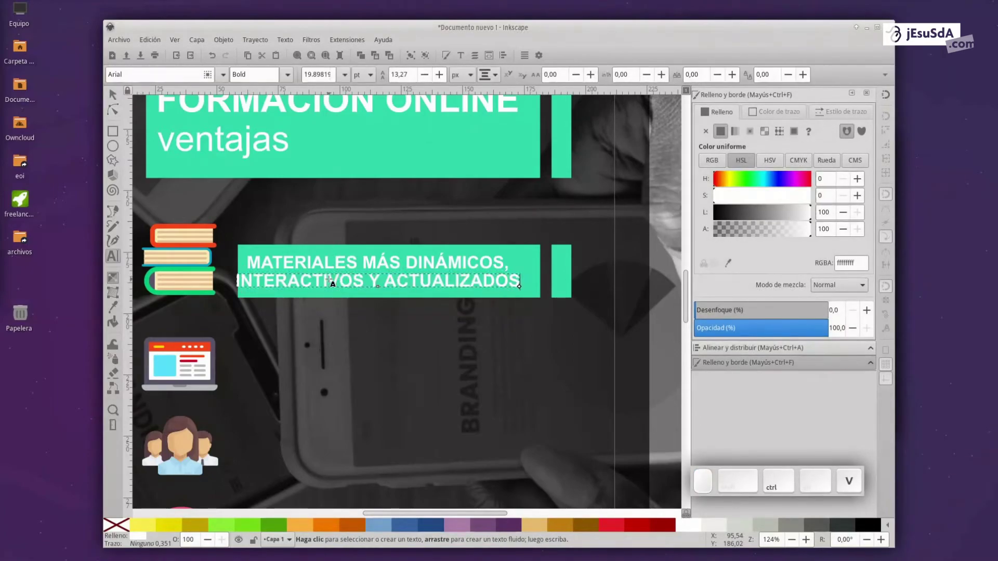
# Nudge the "INTERACTIVOS Y ACTUALIZADOS" line right until its left edge aligns with the line above.
pyautogui.click(113, 96)
pyautogui.press('Right')
pyautogui.press('Right')
pyautogui.press('Right')
pyautogui.press('Right')
pyautogui.press('Right')
pyautogui.press('Right')
pyautogui.press('Right')
pyautogui.press('Right')
pyautogui.press('Right')
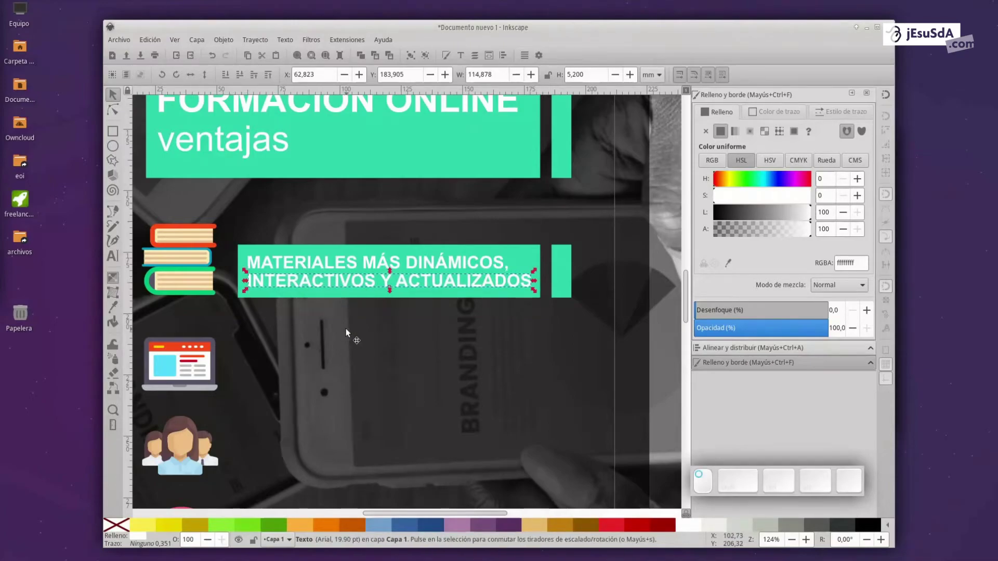
pyautogui.click(346, 328)
pyautogui.keyDown('ctrl'); pyautogui.scroll(-3, 345, 328); pyautogui.keyUp('ctrl')
pyautogui.scroll(-2, 348, 322)
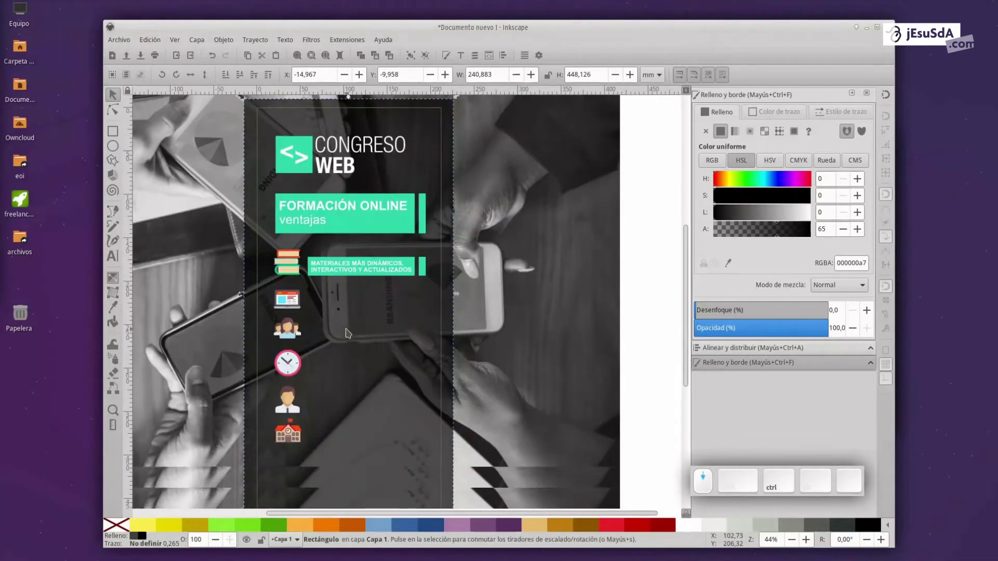
pyautogui.keyDown('ctrl'); pyautogui.scroll(1, 351, 311); pyautogui.keyUp('ctrl')
pyautogui.moveTo(515, 220); pyautogui.dragTo(286, 264)
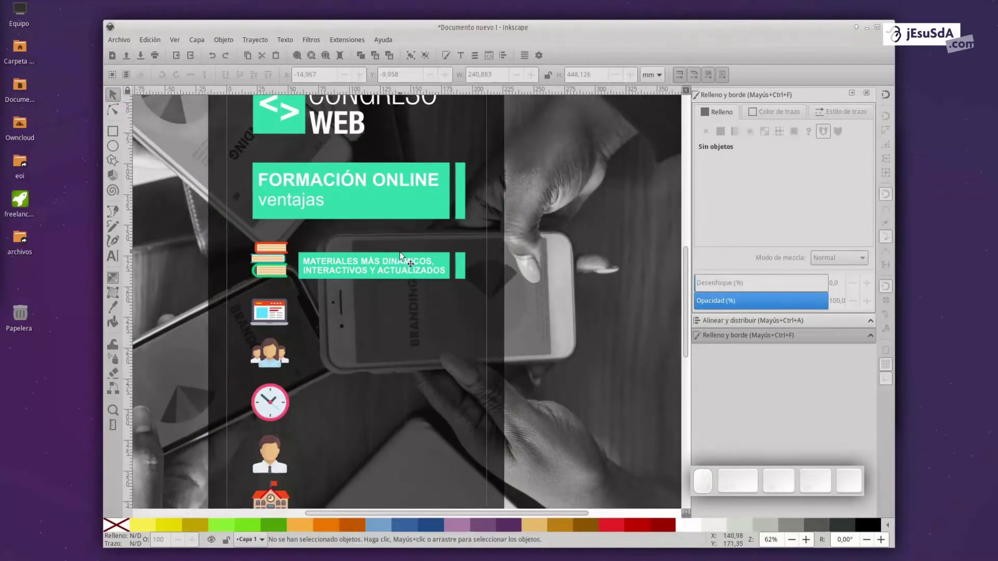
pyautogui.click(385, 265)
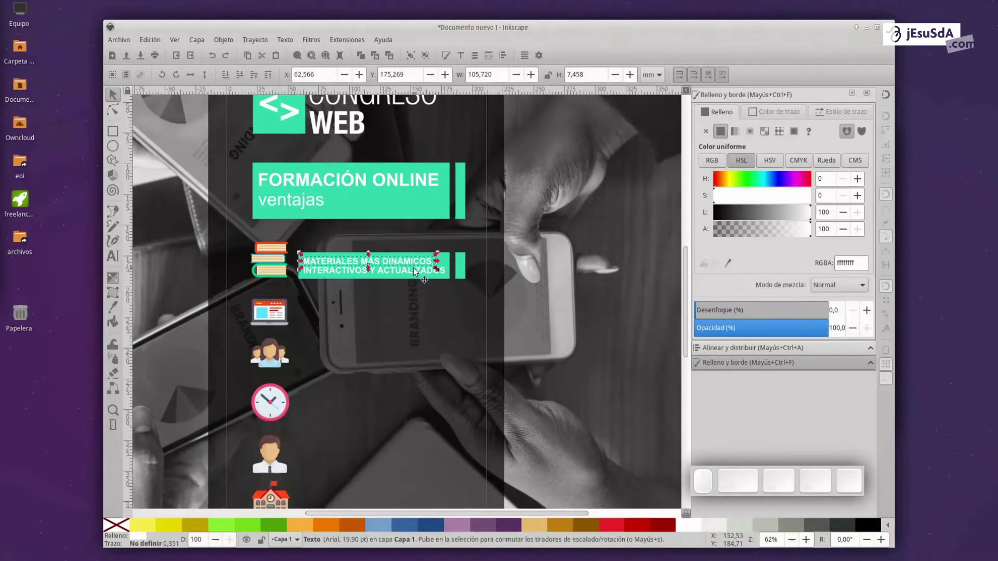
pyautogui.keyDown('shift'); pyautogui.click(446, 262); pyautogui.keyUp('shift')
pyautogui.keyDown('shift'); pyautogui.click(460, 267); pyautogui.keyUp('shift')
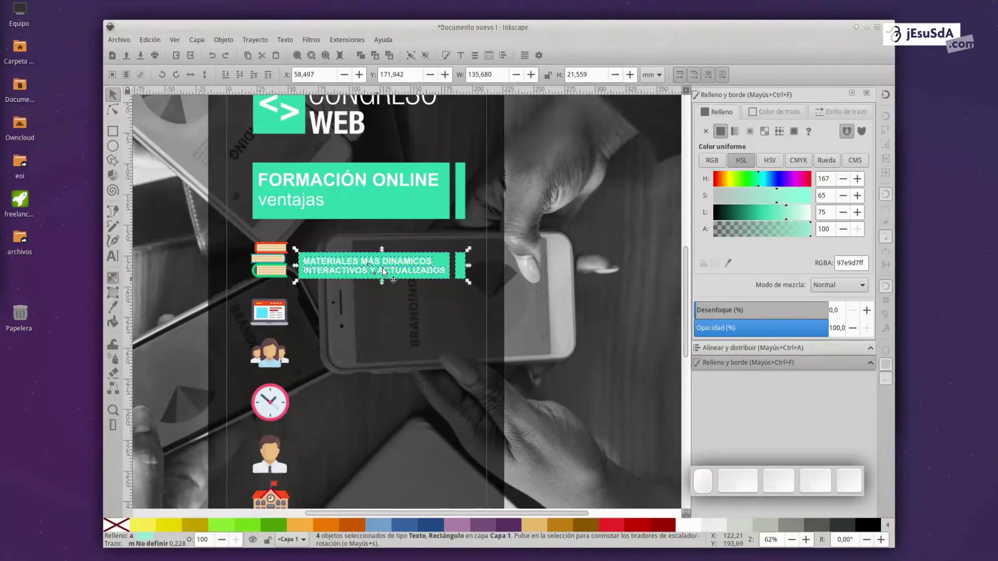
pyautogui.click(411, 287)
pyautogui.scroll(4, 411, 287)
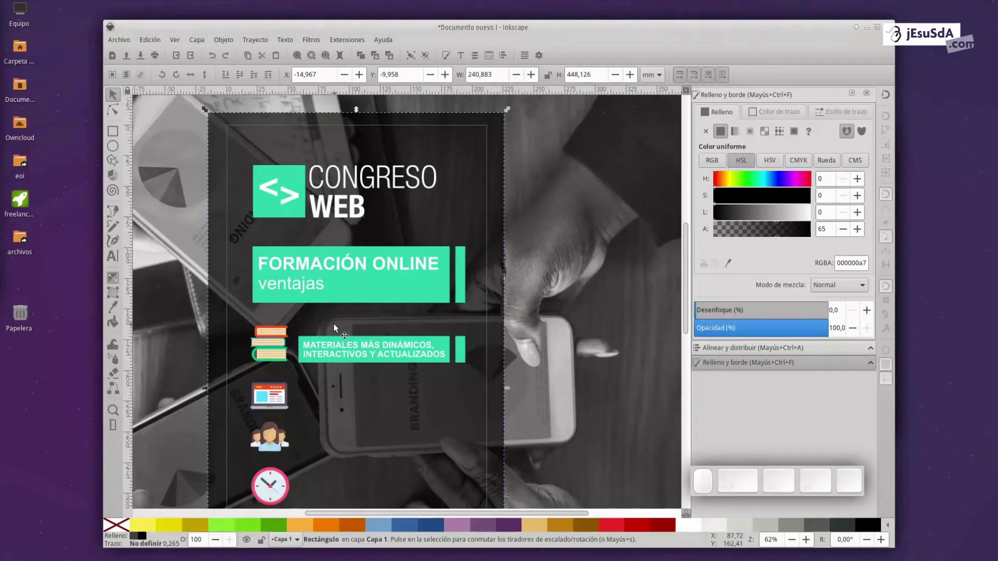
pyautogui.scroll(-2, 333, 322)
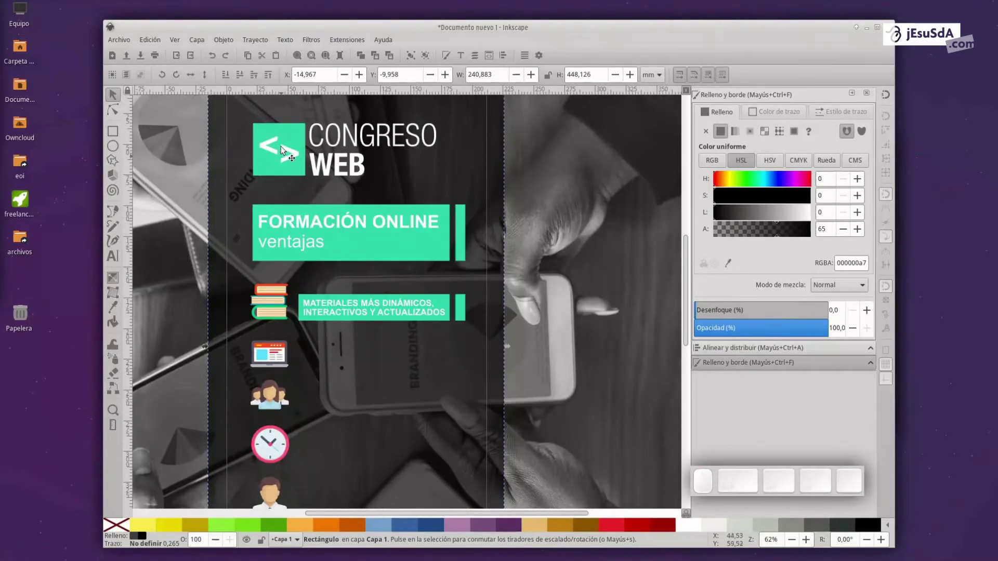
# Duplicate the "MATERIALES MÁS DINÁMICOS," text, place the copy above the small banner and replace its wording with "<".
pyautogui.keyDown('ctrl'); pyautogui.click(315, 301); pyautogui.keyUp('ctrl')
pyautogui.hotkey('ctrl', 'd')
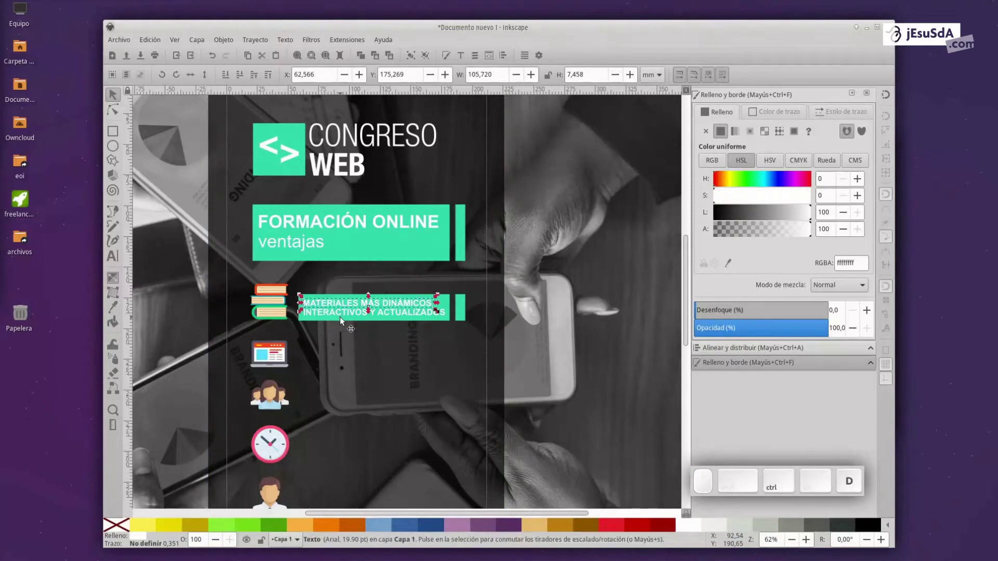
pyautogui.moveTo(350, 305); pyautogui.dragTo(355, 283)
pyautogui.tripleClick(355, 284)
pyautogui.write('<')
pyautogui.click(112, 95)
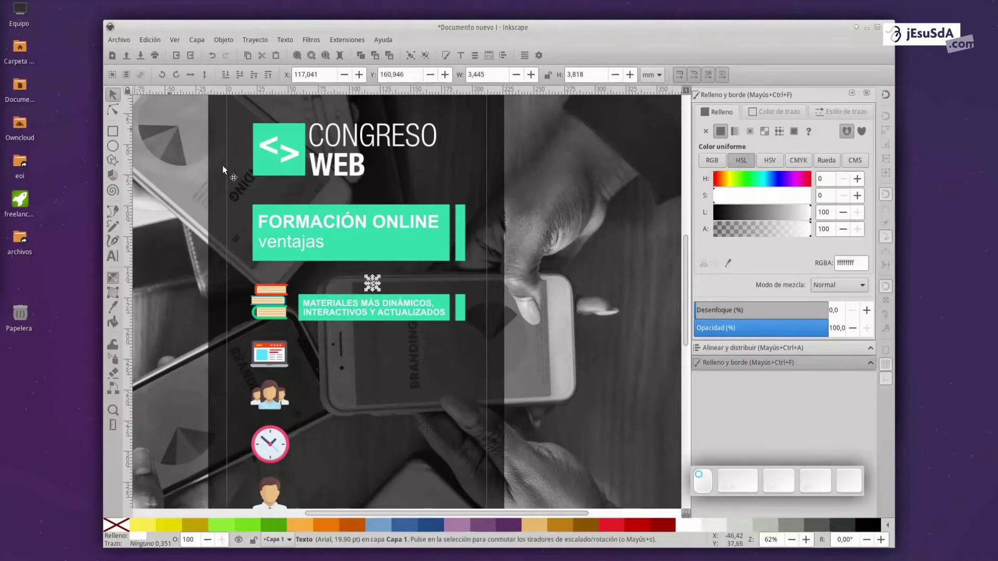
# Duplicate the "<" character, flip the copy horizontally and group both into a "<>" symbol near the small banner's upper-left corner.
pyautogui.moveTo(371, 294); pyautogui.dragTo(331, 291)
pyautogui.hotkey('ctrl', 'd')
pyautogui.click(190, 74)
pyautogui.keyDown('shift'); pyautogui.click(347, 278); pyautogui.keyUp('shift')
pyautogui.click(410, 56)
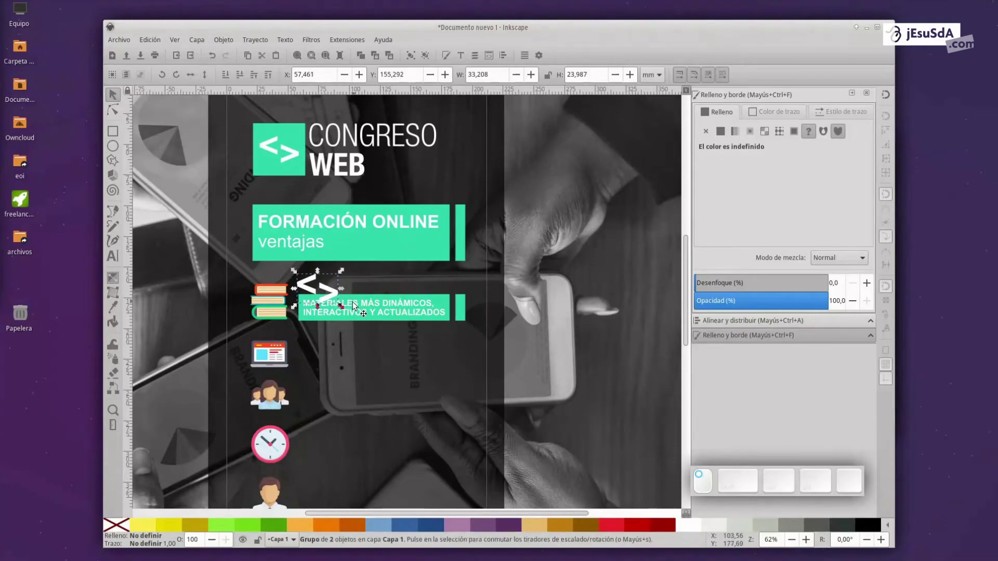
# Shrink the "<>" symbol to about 16.6 mm wide above the small banner's left end.
pyautogui.scroll(2, 315, 276)
pyautogui.moveTo(277, 335); pyautogui.dragTo(328, 309)
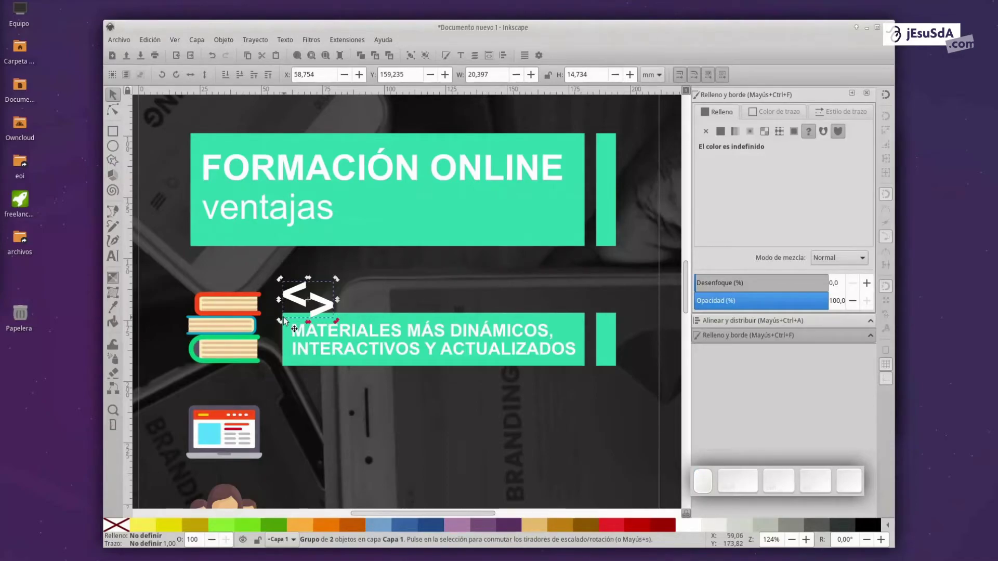
pyautogui.moveTo(279, 279); pyautogui.dragTo(316, 309)
# Fill the "<>" symbol with the green sampled from the "FORMACIÓN ONLINE" title banner.
pyautogui.scroll(-2, 332, 382)
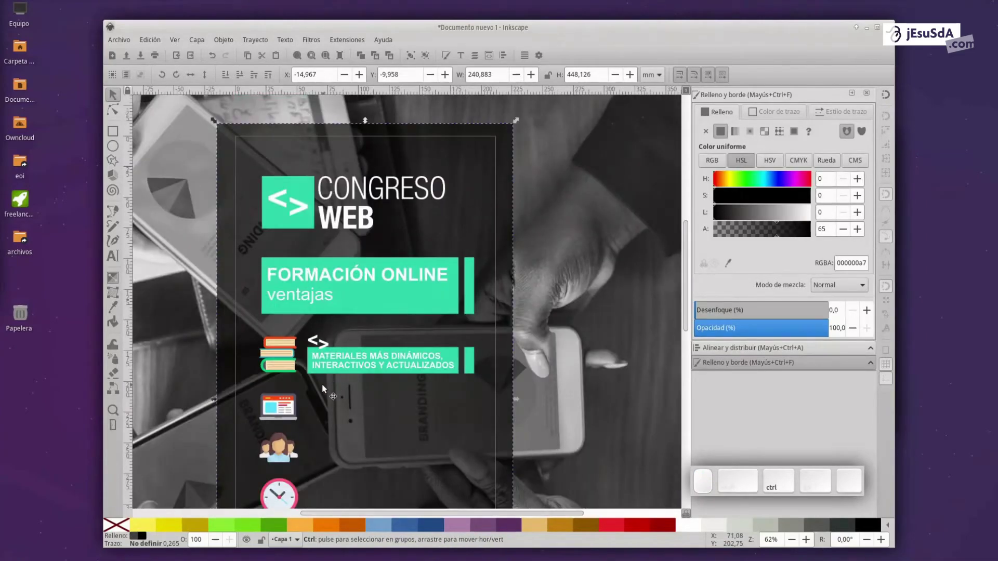
pyautogui.scroll(3, 322, 384)
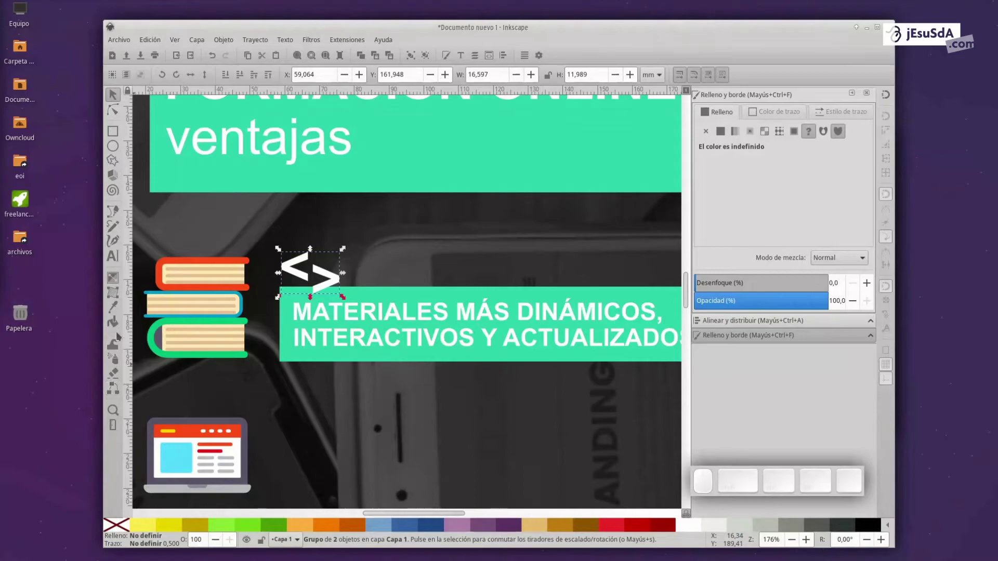
pyautogui.click(113, 306)
pyautogui.click(423, 186)
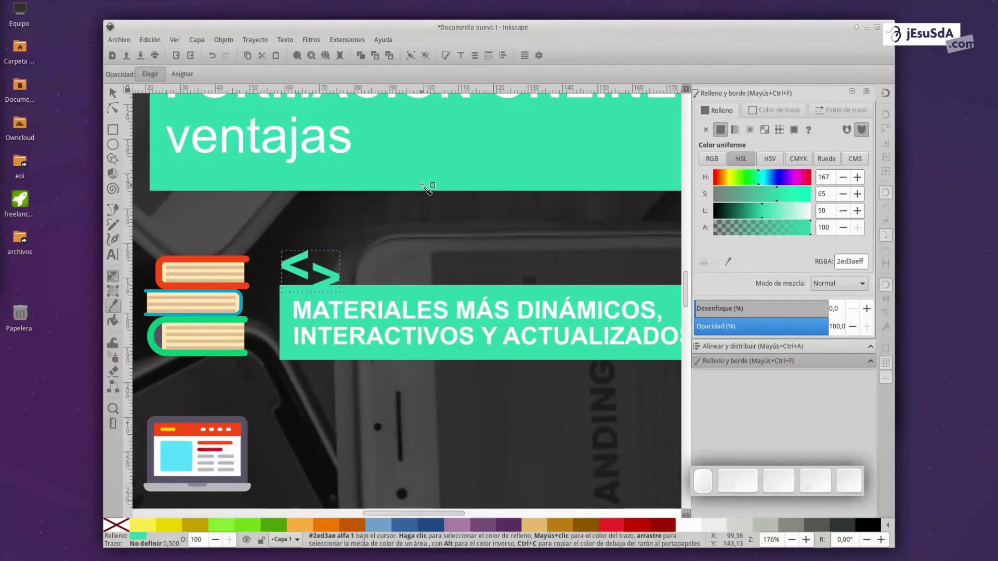
pyautogui.click(113, 94)
# Scale the "<>" symbol down to about 14.3 mm wide and nudge it left to line up with the small banner's left edge.
pyautogui.moveTo(310, 297); pyautogui.dragTo(309, 293)
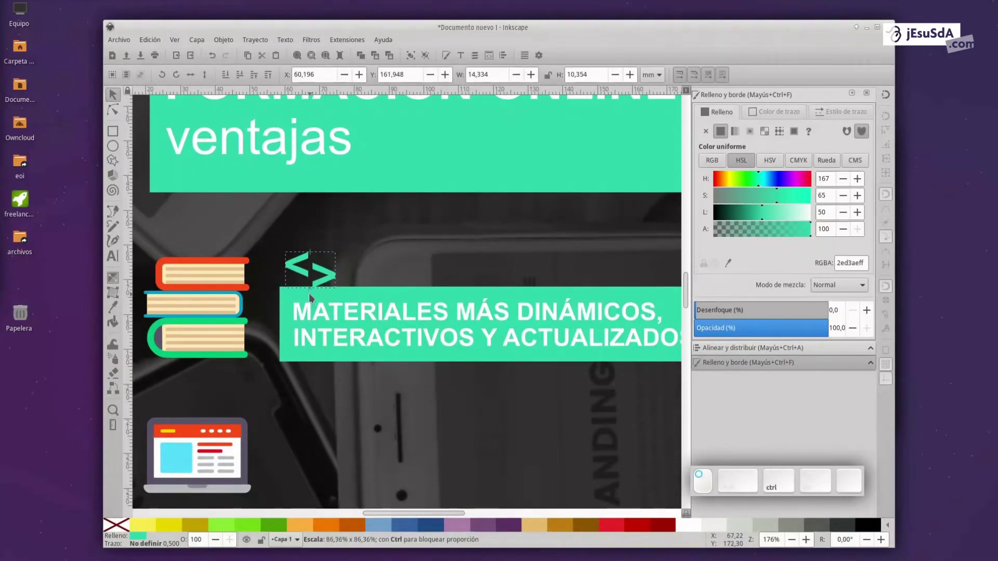
pyautogui.press('Left')
pyautogui.press('Left')
pyautogui.press('Left')
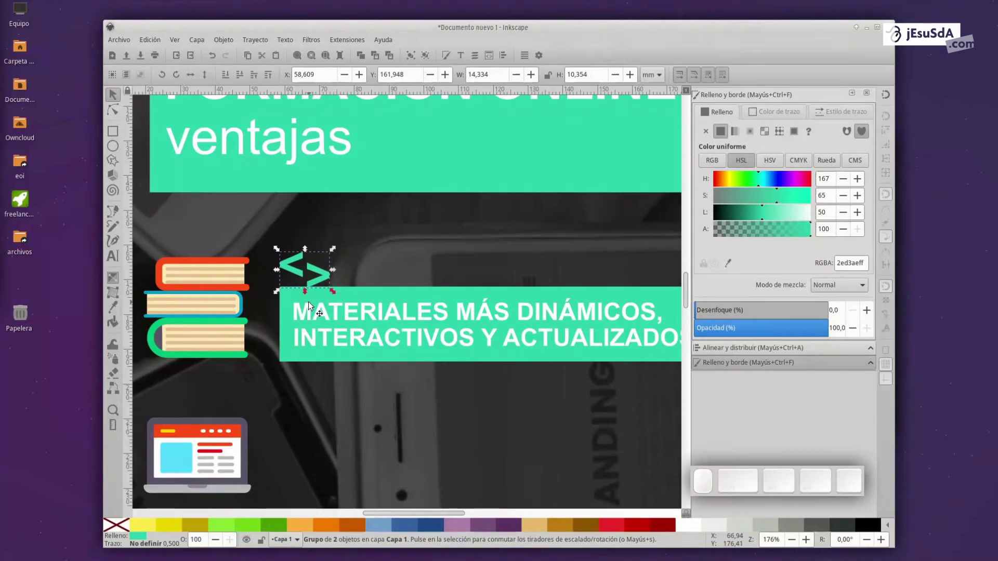
pyautogui.scroll(-3, 309, 306)
pyautogui.click(406, 355)
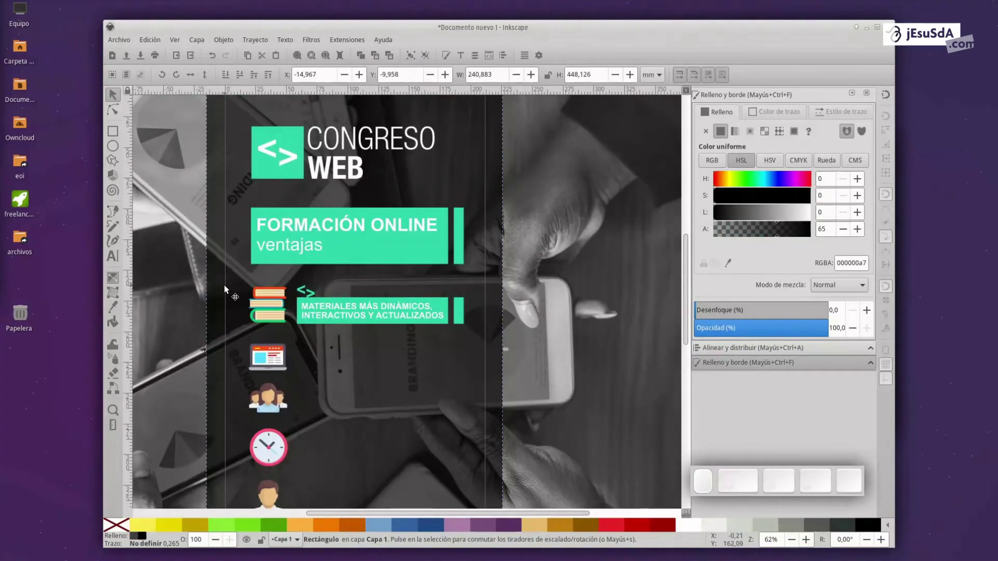
# Duplicate the small banner with its "<>" symbol, both text lines and side bar, and move the copy down beside the laptop icon.
pyautogui.scroll(-4, 313, 350)
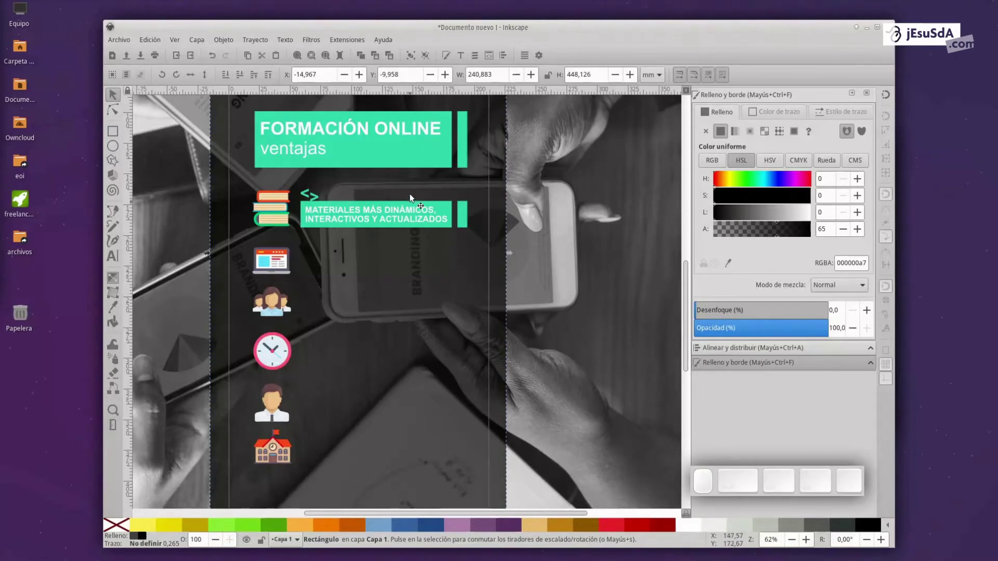
pyautogui.scroll(2, 411, 201)
pyautogui.press('shift')
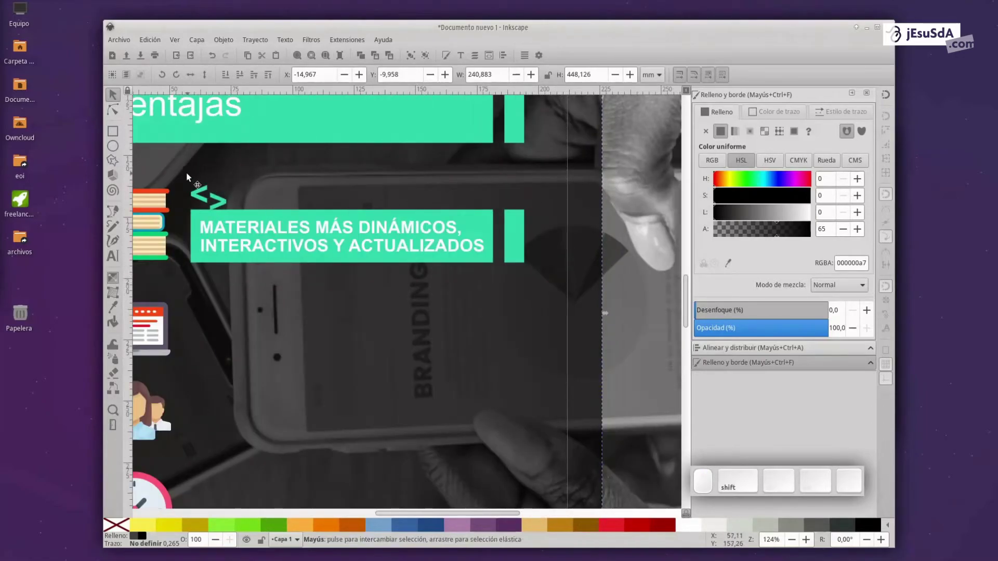
pyautogui.click(207, 209)
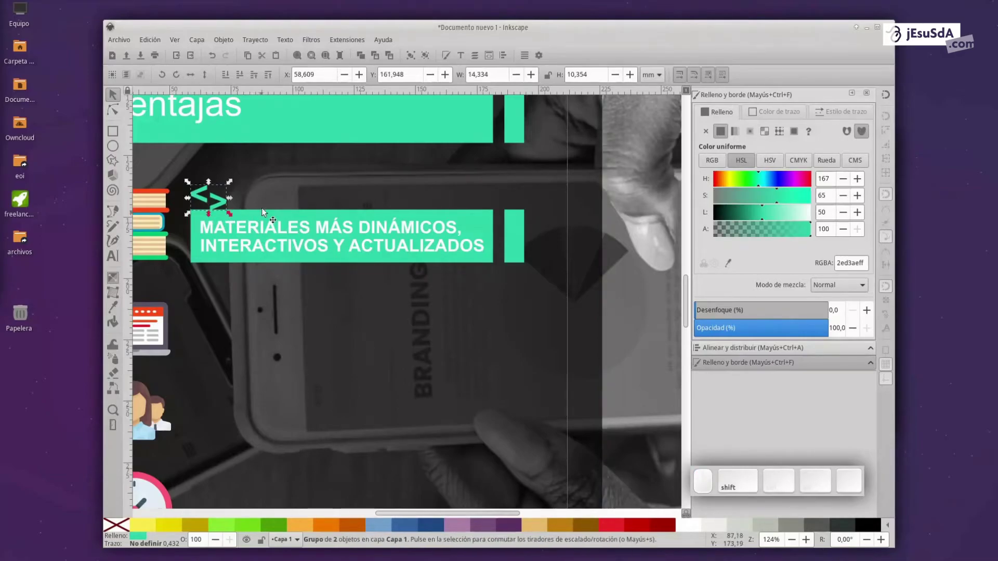
pyautogui.keyDown('shift'); pyautogui.click(311, 215); pyautogui.keyUp('shift')
pyautogui.keyDown('shift'); pyautogui.click(513, 222); pyautogui.keyUp('shift')
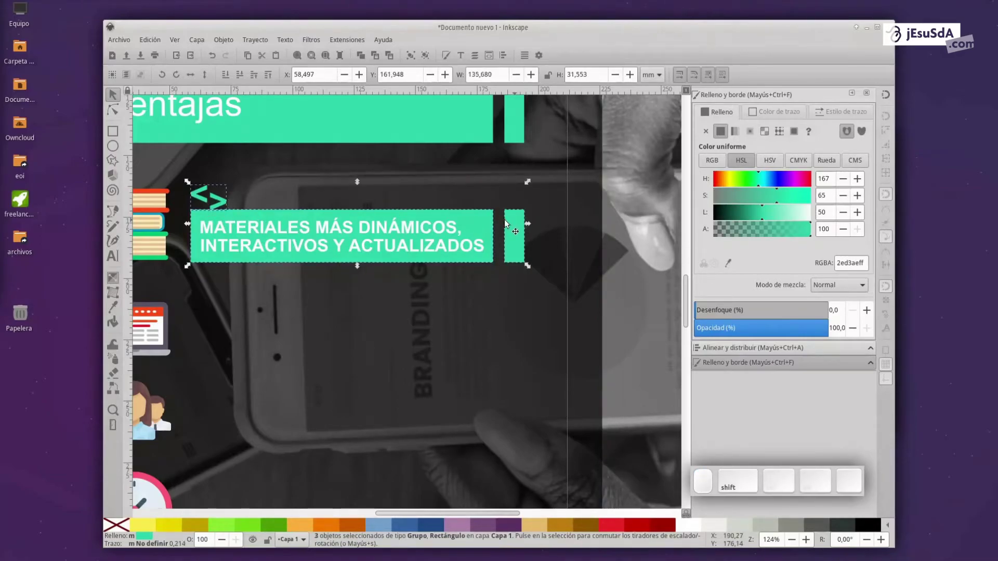
pyautogui.keyDown('shift'); pyautogui.click(447, 239); pyautogui.keyUp('shift')
pyautogui.keyDown('shift'); pyautogui.click(445, 246); pyautogui.keyUp('shift')
pyautogui.scroll(-1, 422, 274)
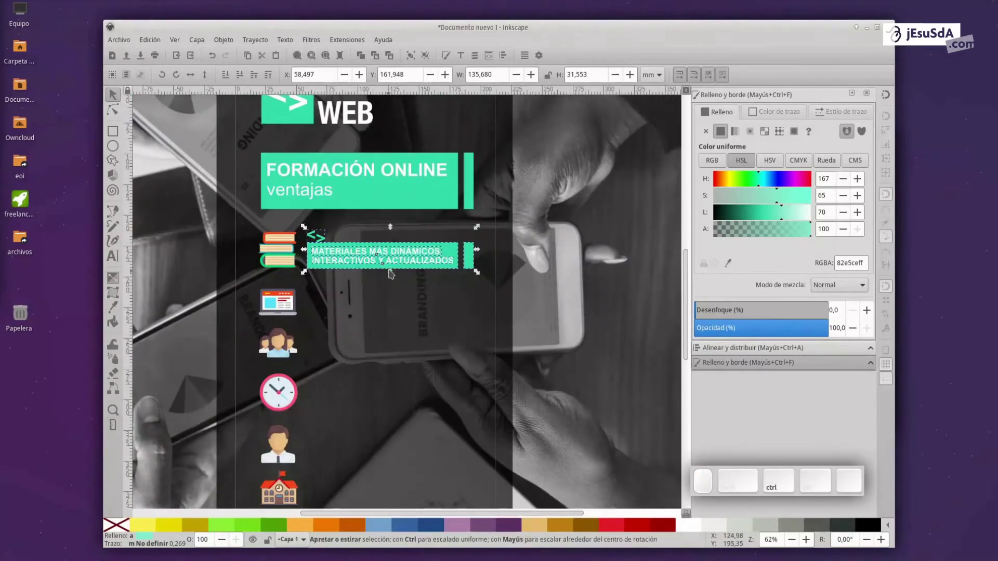
pyautogui.hotkey('ctrl', 'd')
pyautogui.hotkey('shift', 'Down')
pyautogui.hotkey('shift', 'Down')
pyautogui.hotkey('shift', 'Down')
pyautogui.hotkey('shift', 'Down')
pyautogui.hotkey('shift', 'Down')
pyautogui.hotkey('shift', 'Down')
pyautogui.hotkey('shift', 'Down')
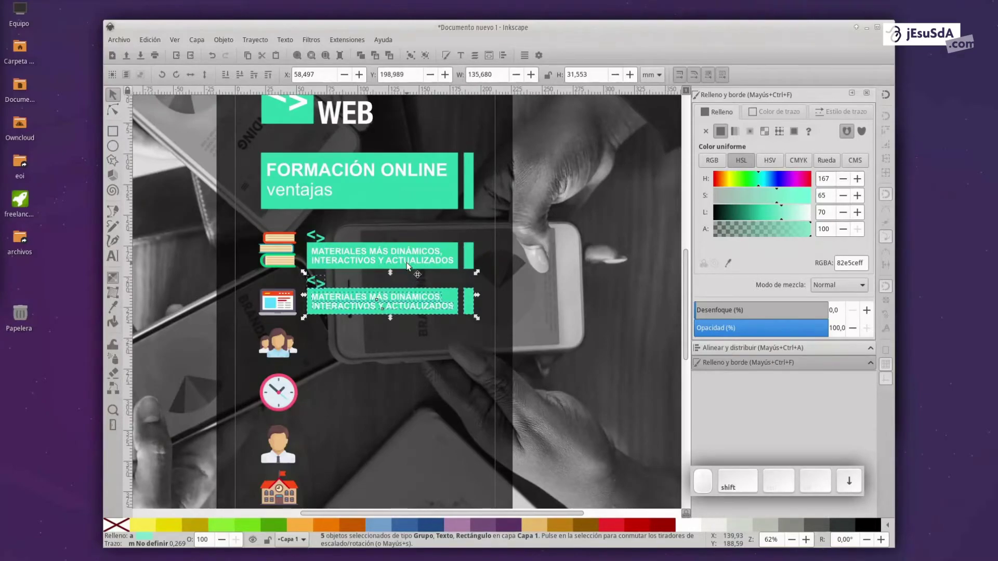
pyautogui.press('Down')
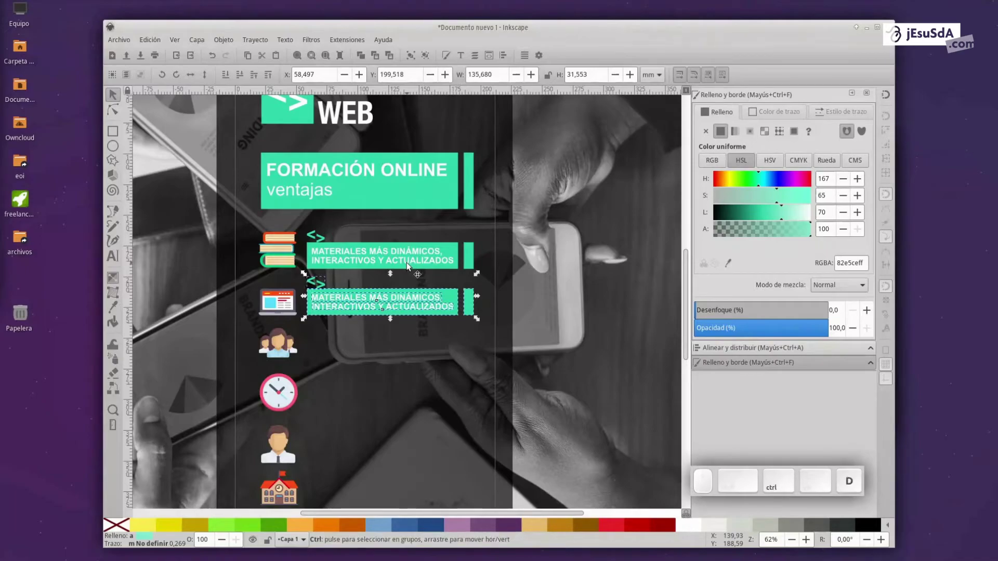
# Duplicate the laptop row's banner set and move the copy down beside the group-of-people icon.
pyautogui.hotkey('ctrl', 'd')
pyautogui.hotkey('shift', 'Down')
pyautogui.hotkey('shift', 'Down')
pyautogui.hotkey('shift', 'Down')
pyautogui.hotkey('shift', 'Down')
pyautogui.hotkey('shift', 'Down')
pyautogui.hotkey('shift', 'Down')
pyautogui.hotkey('shift', 'Down')
pyautogui.press('Up')
pyautogui.press('Up')
pyautogui.press('Up')
pyautogui.press('Up')
# Duplicate the group-of-people row's banner set and move the copy down beside the clock icon.
pyautogui.hotkey('ctrl', 'd')
pyautogui.hotkey('shift', 'Down')
pyautogui.hotkey('shift', 'Down')
pyautogui.hotkey('shift', 'Down')
pyautogui.hotkey('shift', 'Down')
pyautogui.hotkey('shift', 'Down')
pyautogui.hotkey('shift', 'Down')
pyautogui.hotkey('shift', 'Down')
pyautogui.hotkey('shift', 'Down')
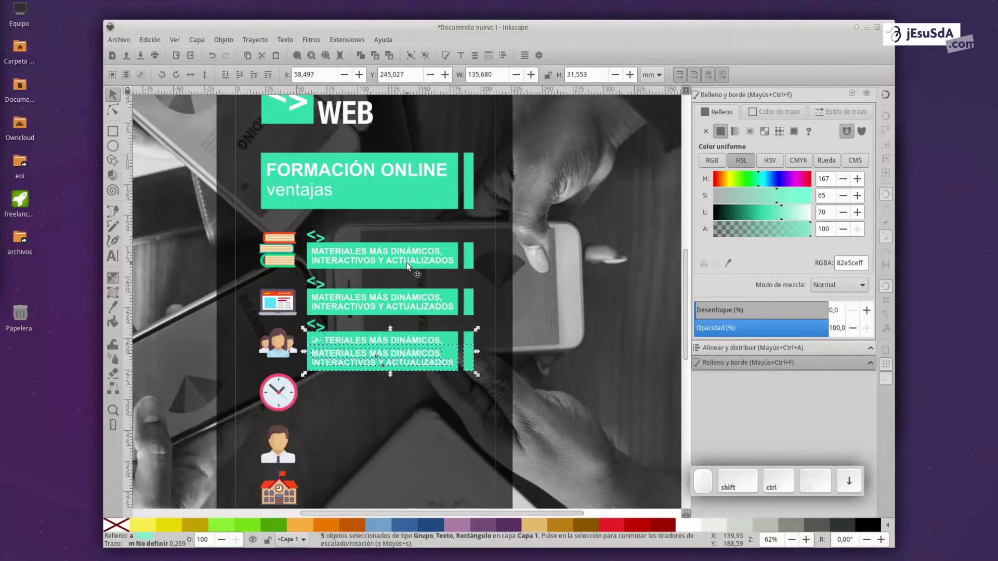
pyautogui.press('Up')
pyautogui.press('Up')
pyautogui.press('Up')
pyautogui.press('Up')
pyautogui.press('Up')
pyautogui.press('Up')
pyautogui.press('Up')
pyautogui.press('Up')
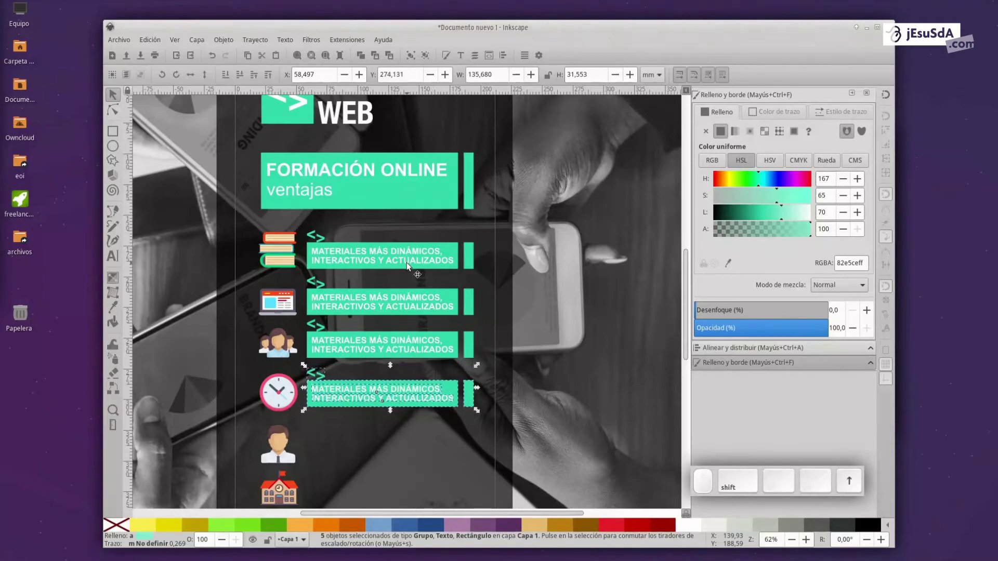
# Duplicate the clock row's banner set and move the copy down beside the businessman icon.
pyautogui.hotkey('ctrl', 'd')
pyautogui.hotkey('shift', 'Down')
pyautogui.hotkey('shift', 'Down')
pyautogui.hotkey('shift', 'Down')
pyautogui.hotkey('shift', 'Down')
pyautogui.hotkey('shift', 'Down')
pyautogui.hotkey('shift', 'Down')
pyautogui.hotkey('shift', 'Down')
pyautogui.hotkey('shift', 'Down')
pyautogui.hotkey('shift', 'Down')
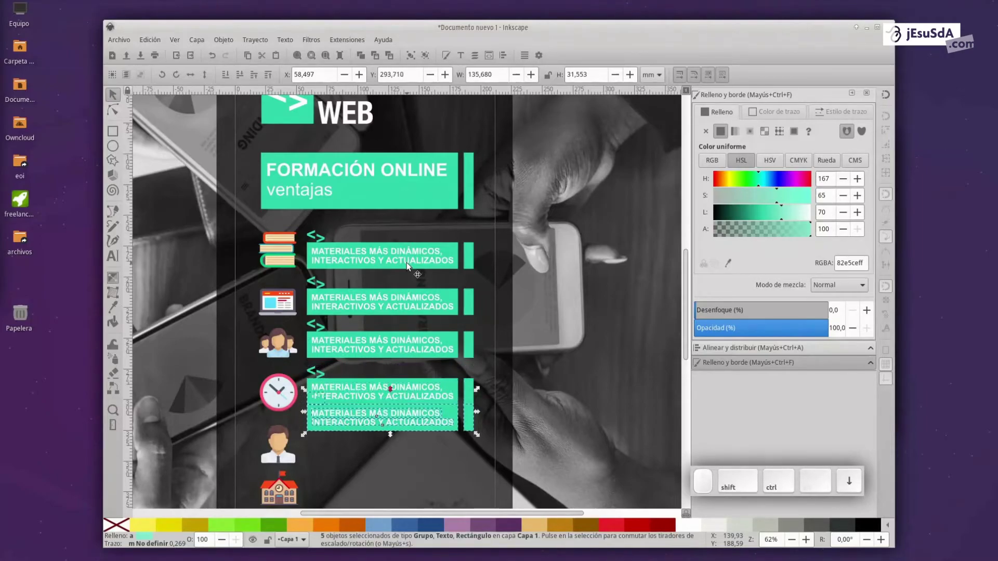
pyautogui.press('Up')
pyautogui.press('Up')
pyautogui.press('Up')
pyautogui.press('Up')
pyautogui.press('Up')
pyautogui.press('Up')
# Duplicate the businessman row's banner set and move the copy down beside the school icon.
pyautogui.hotkey('ctrl', 'd')
pyautogui.hotkey('shift', 'Down')
pyautogui.hotkey('shift', 'Down')
pyautogui.hotkey('shift', 'Down')
pyautogui.hotkey('shift', 'Down')
pyautogui.hotkey('shift', 'Down')
pyautogui.hotkey('shift', 'Down')
pyautogui.hotkey('shift', 'Down')
pyautogui.hotkey('shift', 'Down')
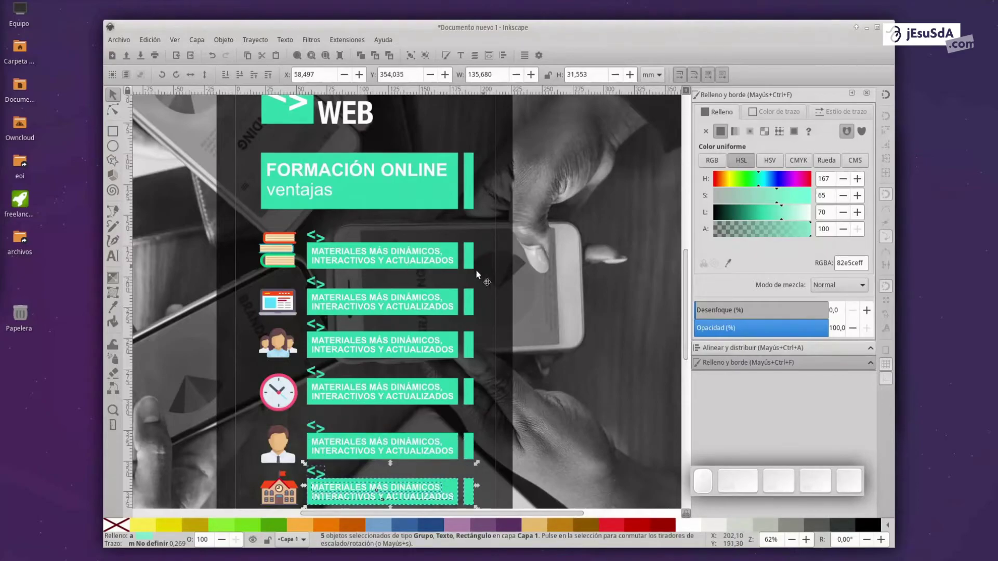
pyautogui.scroll(-4, 479, 268)
pyautogui.press('Up')
pyautogui.press('Up')
pyautogui.press('Up')
pyautogui.press('Up')
pyautogui.press('Up')
pyautogui.press('Up')
pyautogui.press('Up')
pyautogui.press('Up')
pyautogui.press('Up')
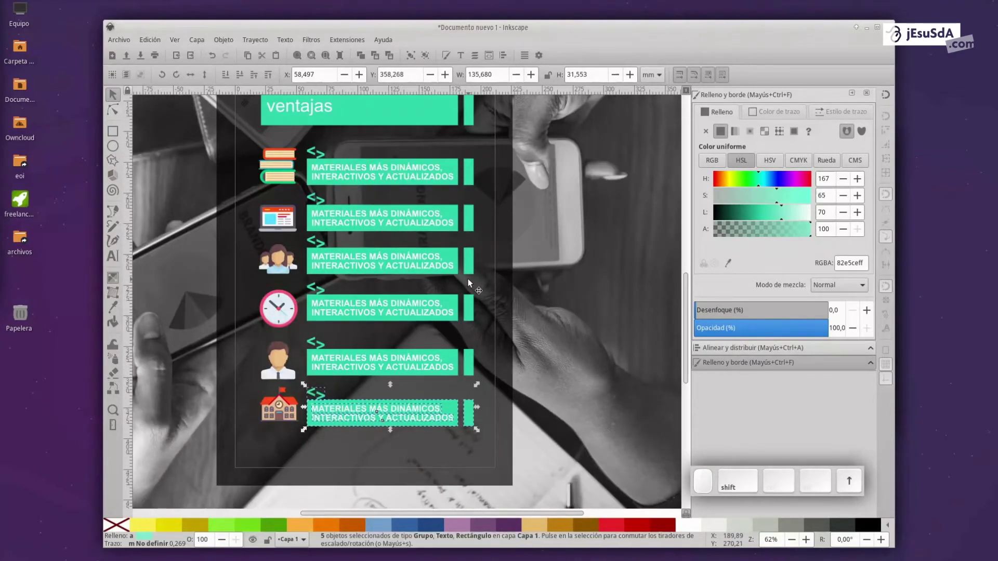
pyautogui.press('Up')
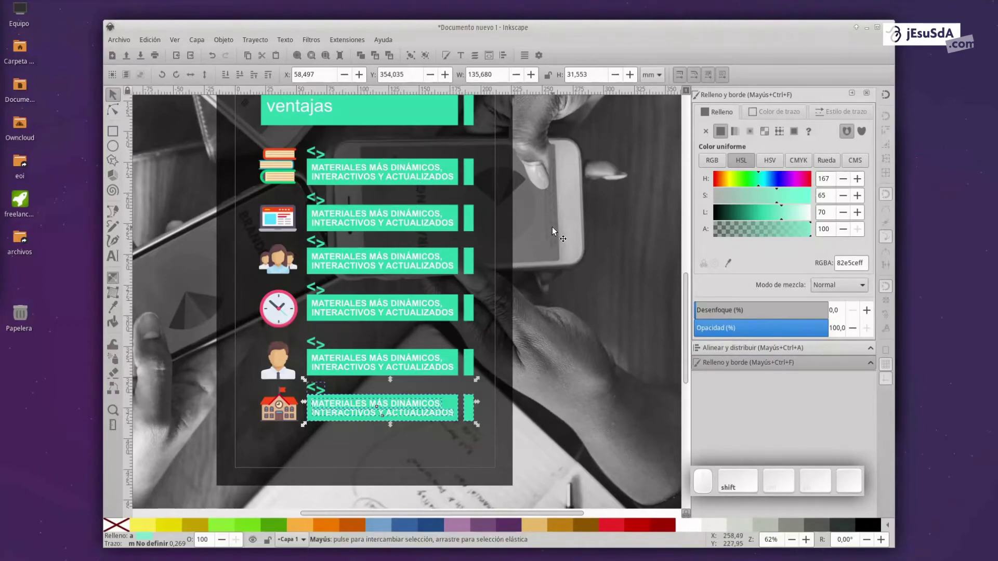
# Nudge the banner sets beside the group-of-people and school icons down together by about 1.3 mm.
pyautogui.keyDown('shift'); pyautogui.click(333, 262); pyautogui.keyUp('shift')
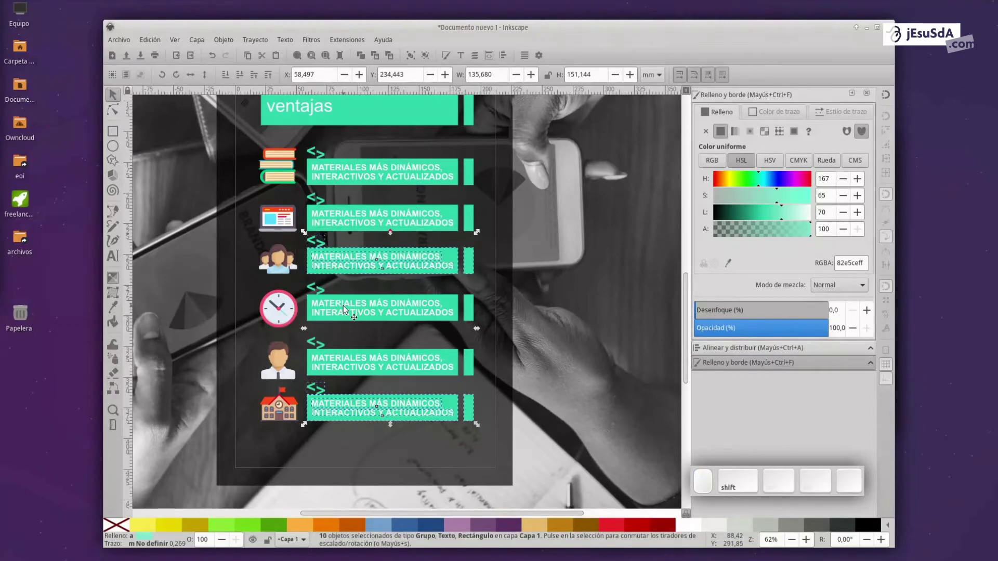
pyautogui.hotkey('alt', 'Down')
pyautogui.hotkey('alt', 'Down')
pyautogui.hotkey('alt', 'Down')
pyautogui.hotkey('alt', 'Down')
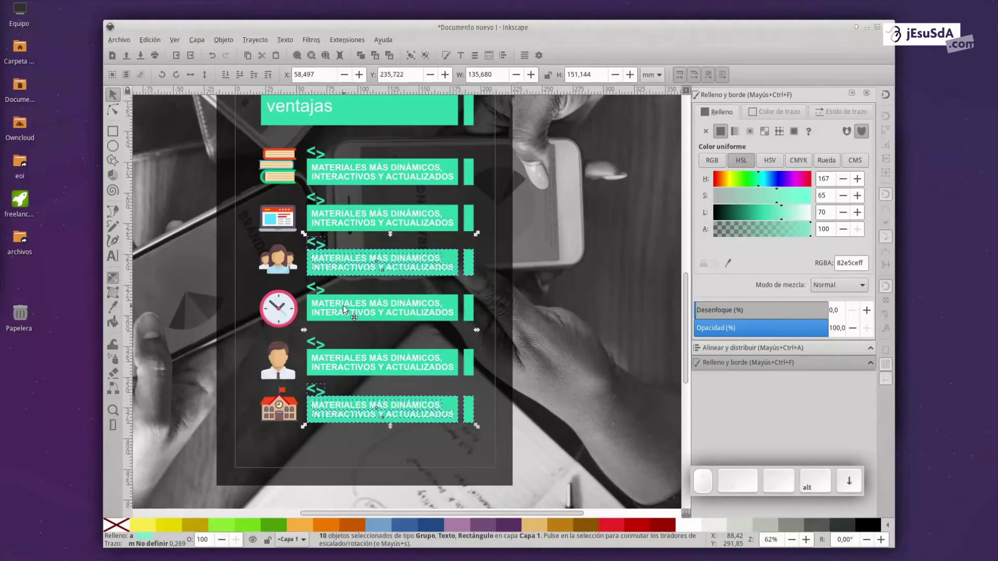
pyautogui.click(558, 278)
pyautogui.moveTo(560, 277); pyautogui.dragTo(429, 322)
pyautogui.hotkey('ctrl', 'z')
# Nudge only the clock row's banner set slightly down, leaving the background image out of the selection, to center it on the clock icon.
pyautogui.moveTo(492, 274); pyautogui.dragTo(293, 333)
pyautogui.hotkey('alt', 'Down')
pyautogui.hotkey('alt', 'Up')
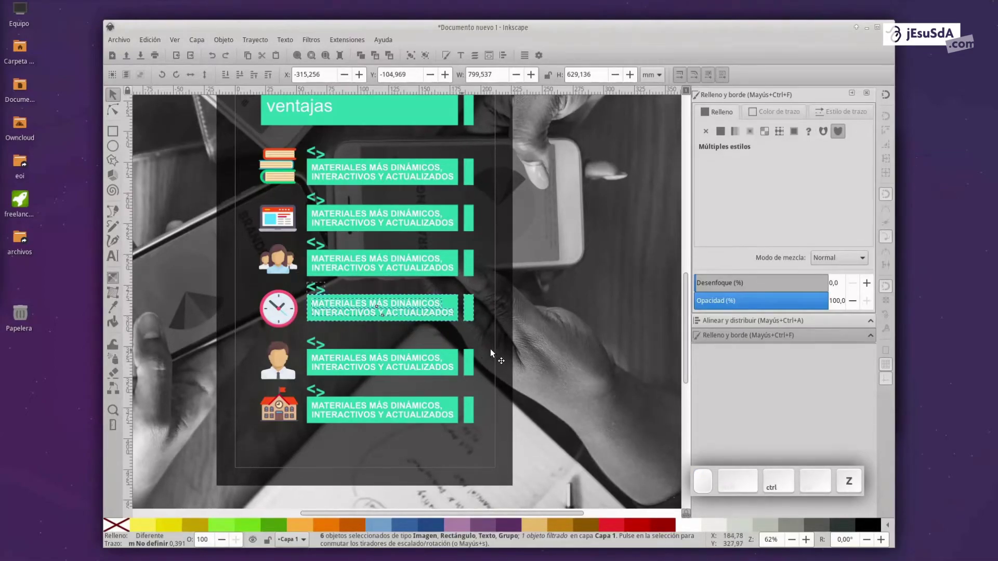
pyautogui.keyDown('shift'); pyautogui.click(560, 319); pyautogui.keyUp('shift')
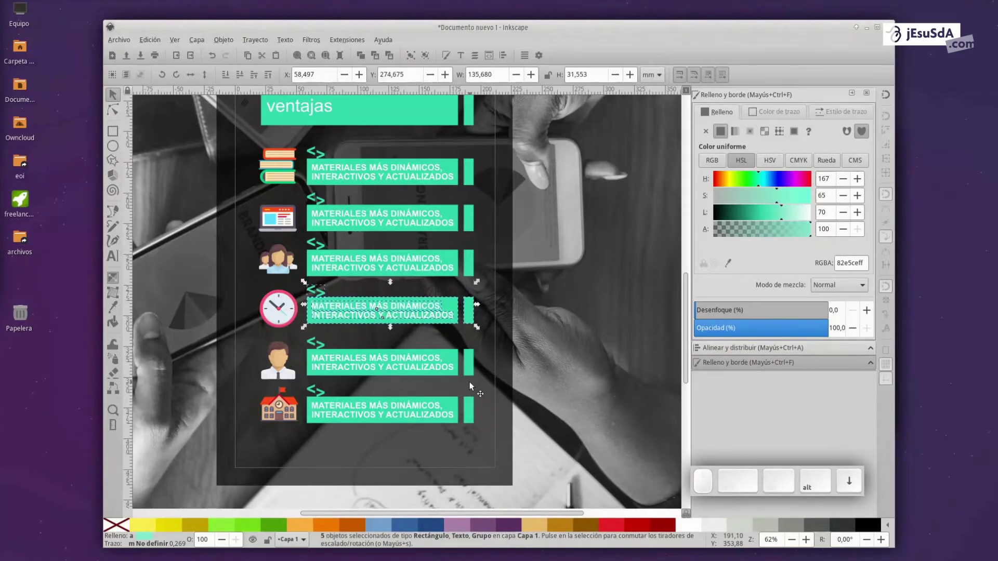
pyautogui.hotkey('alt', 'Down')
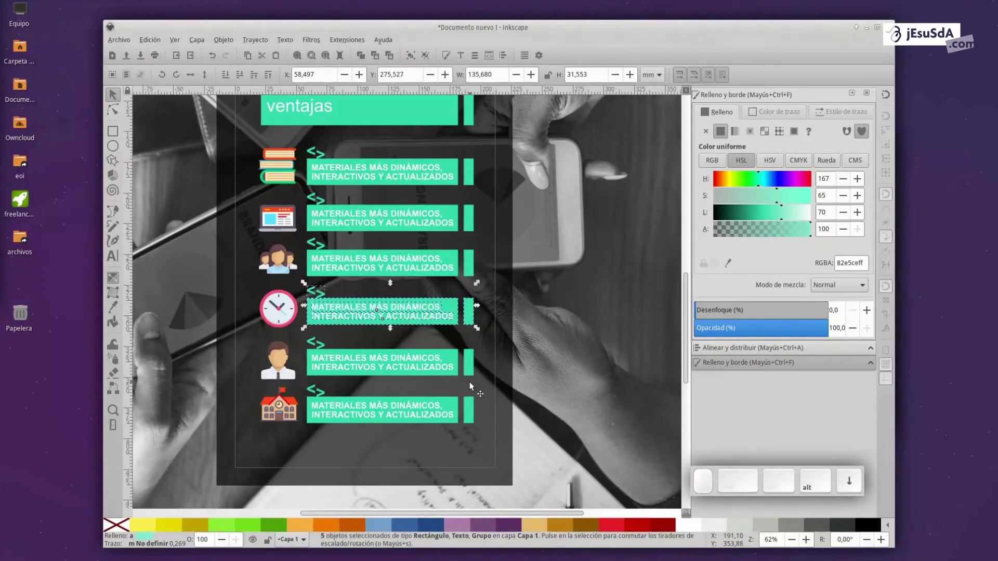
pyautogui.hotkey('alt', 'Up')
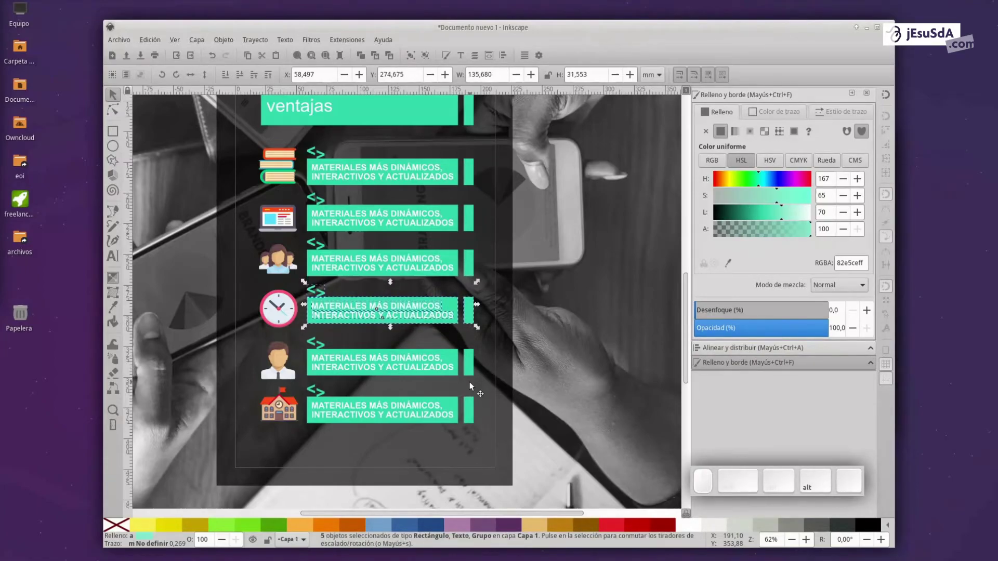
# Nudge the businessman and school rows, icons and banner sets together, slightly up to even out the gap below the clock row.
pyautogui.click(534, 347)
pyautogui.moveTo(548, 341); pyautogui.dragTo(236, 442)
pyautogui.hotkey('alt', 'Up')
pyautogui.hotkey('alt', 'Up')
pyautogui.hotkey('alt', 'Up')
pyautogui.hotkey('alt', 'Up')
pyautogui.hotkey('alt', 'Up')
pyautogui.hotkey('alt', 'Up')
pyautogui.hotkey('alt', 'Up')
pyautogui.hotkey('alt', 'Up')
pyautogui.hotkey('alt', 'Up')
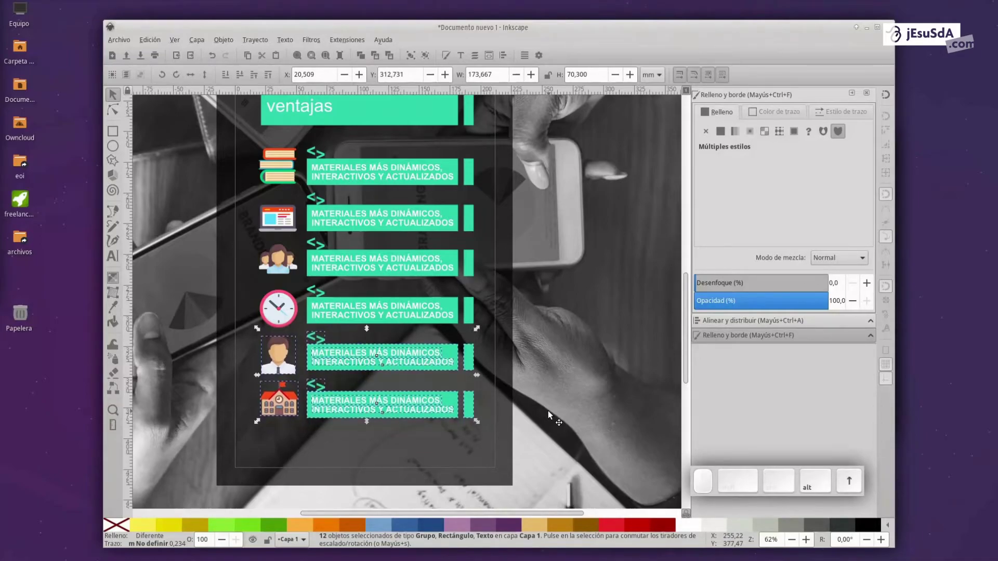
# Shrink the clock icon proportionally to about 27.4 mm and nudge it slightly down beside its banner.
pyautogui.click(275, 314)
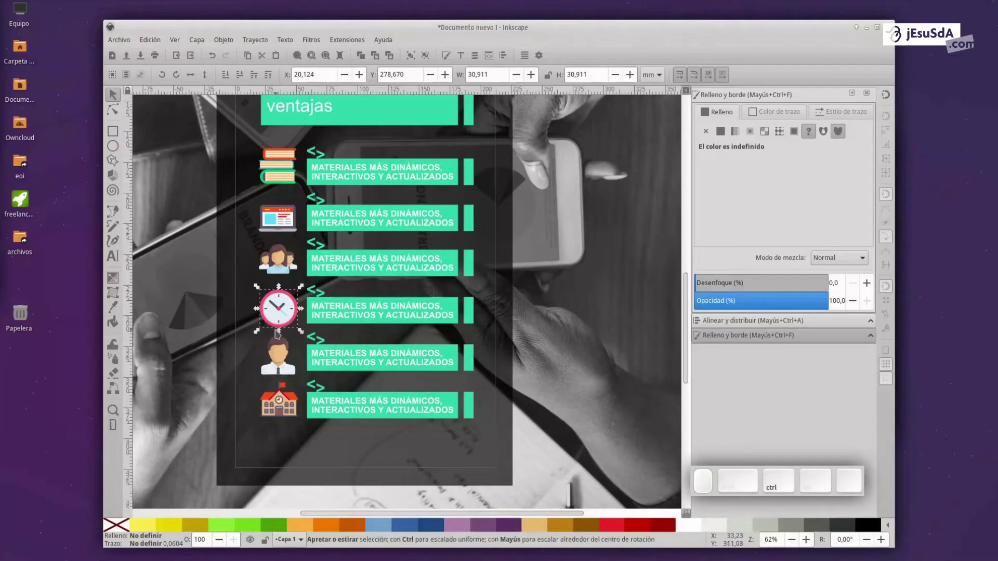
pyautogui.moveTo(279, 331); pyautogui.dragTo(276, 326)
pyautogui.hotkey('alt', 'Down')
pyautogui.hotkey('alt', 'Down')
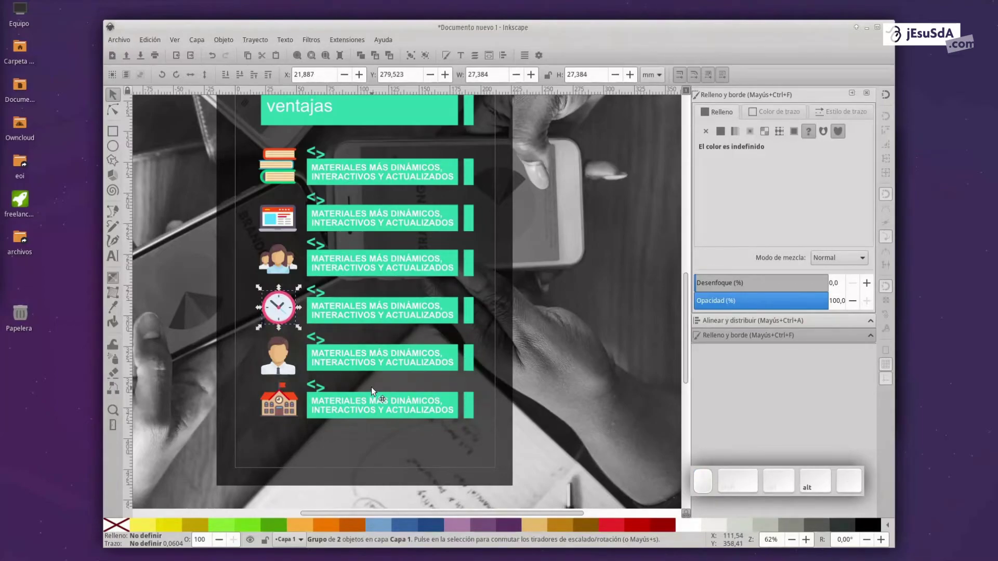
pyautogui.click(560, 351)
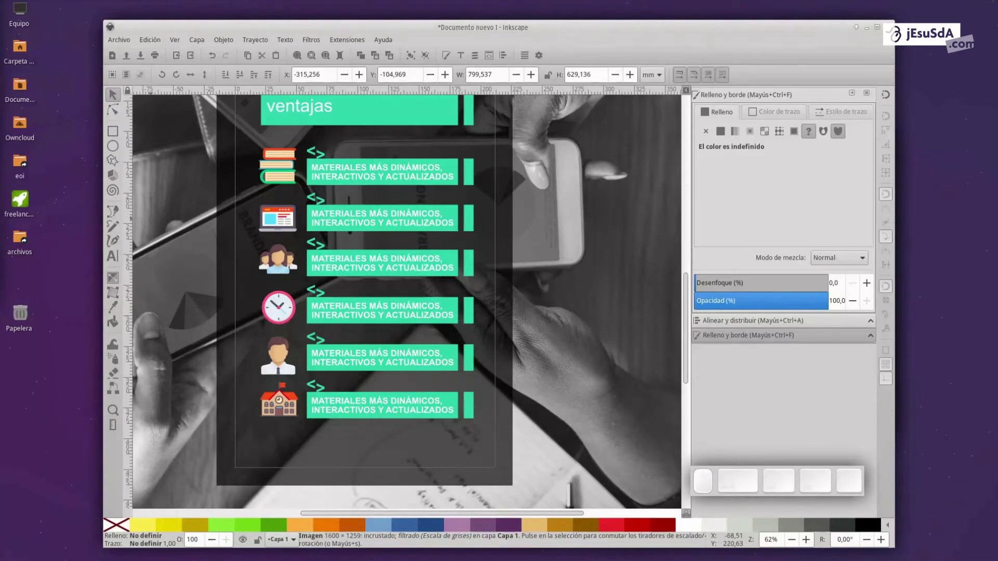
pyautogui.click(699, 475)
# Replace the laptop banner's two text lines with "DESDE CUALQUIER SITIO" and "SÓLO CON TU ORDENADOR E INTERNET".
pyautogui.click(382, 207)
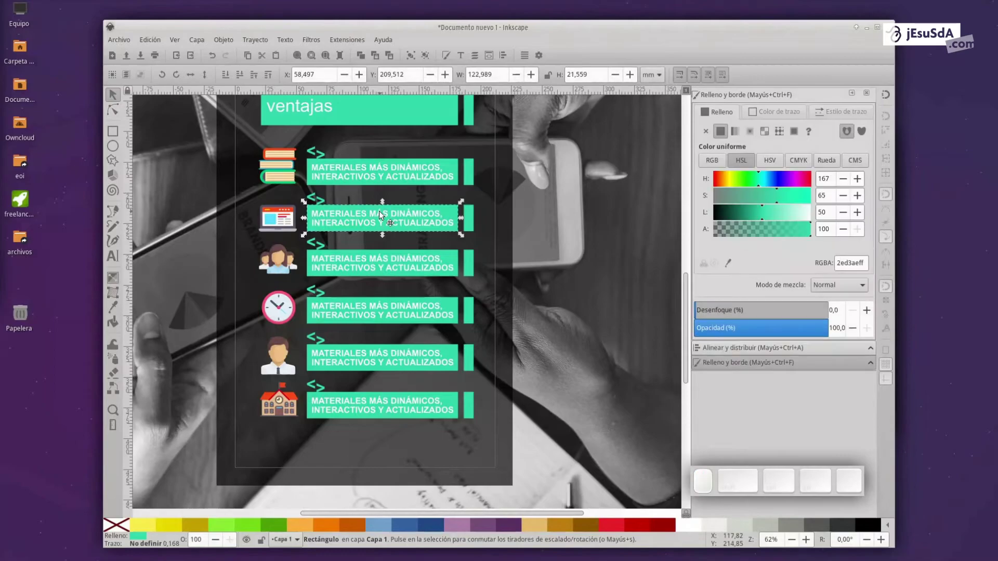
pyautogui.tripleClick(382, 213)
pyautogui.write('DESDE CUALQUIER SITIO')
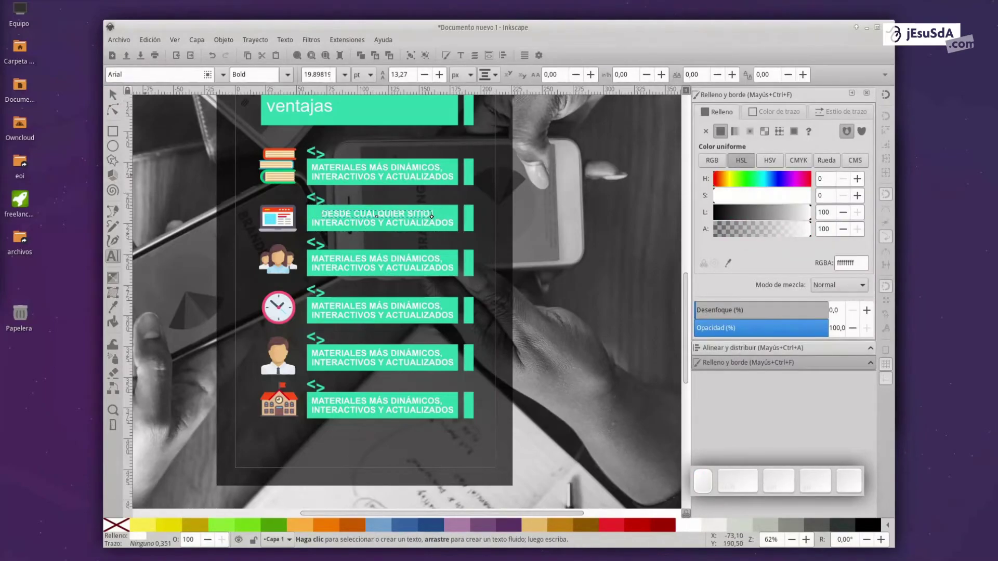
pyautogui.press('ctrl')
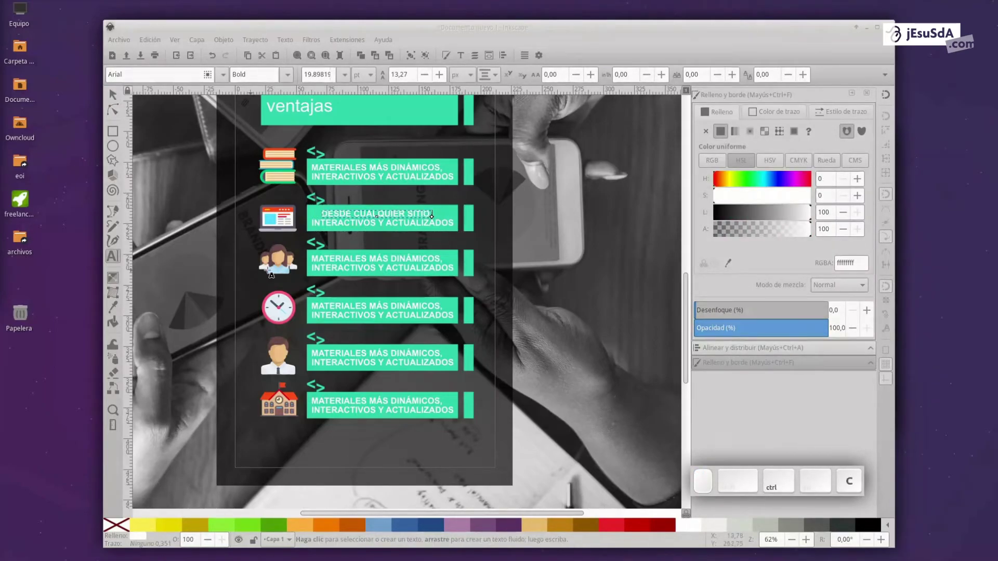
pyautogui.tripleClick(404, 223)
pyautogui.write('SÓLO CON TU ORDENADOR E INTERNET')
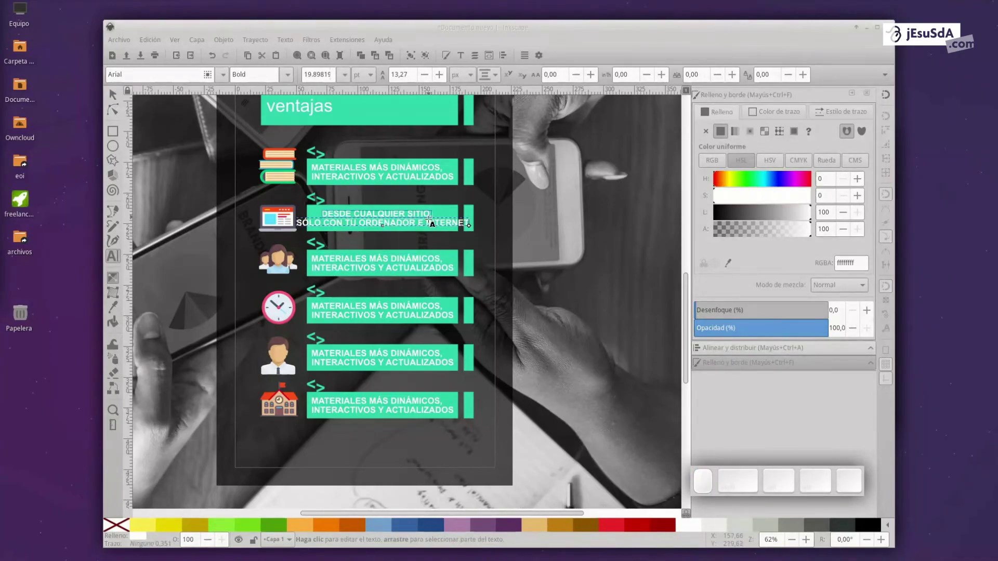
# Rebalance the laptop banner's text so it reads "DESDE CUALQUIER SITIO, SÓLO" above "CON TU ORDENADOR E INTERNET".
pyautogui.click(429, 214)
pyautogui.write(', S')
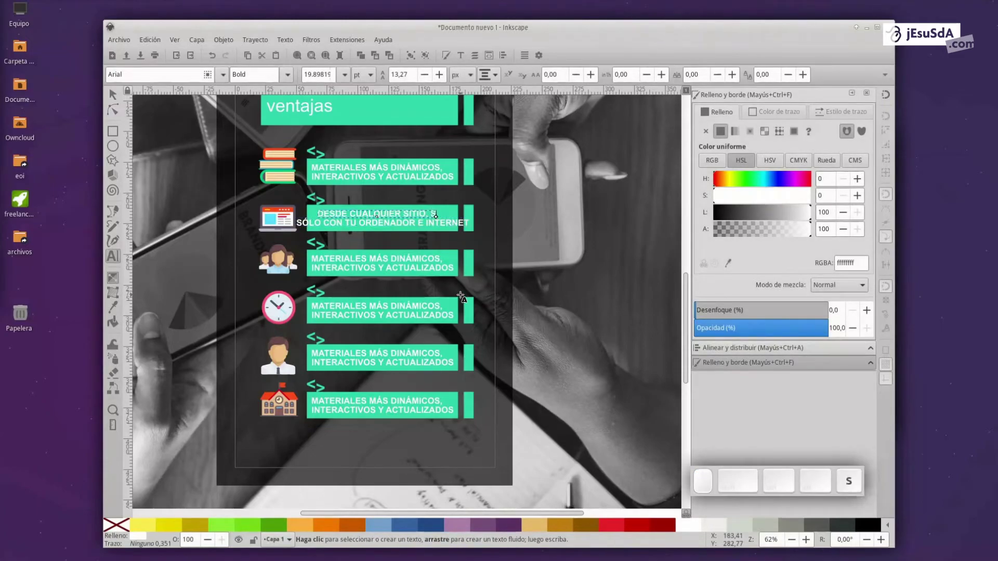
pyautogui.write('ÓLO')
pyautogui.click(323, 223)
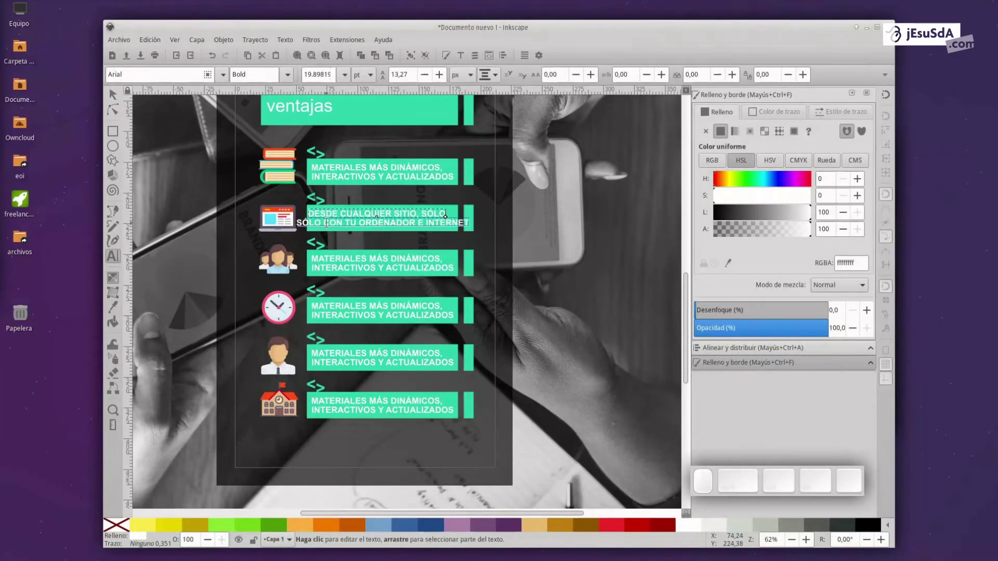
pyautogui.press('BackSpace')
pyautogui.press('BackSpace')
pyautogui.press('BackSpace')
pyautogui.press('BackSpace')
pyautogui.press('BackSpace')
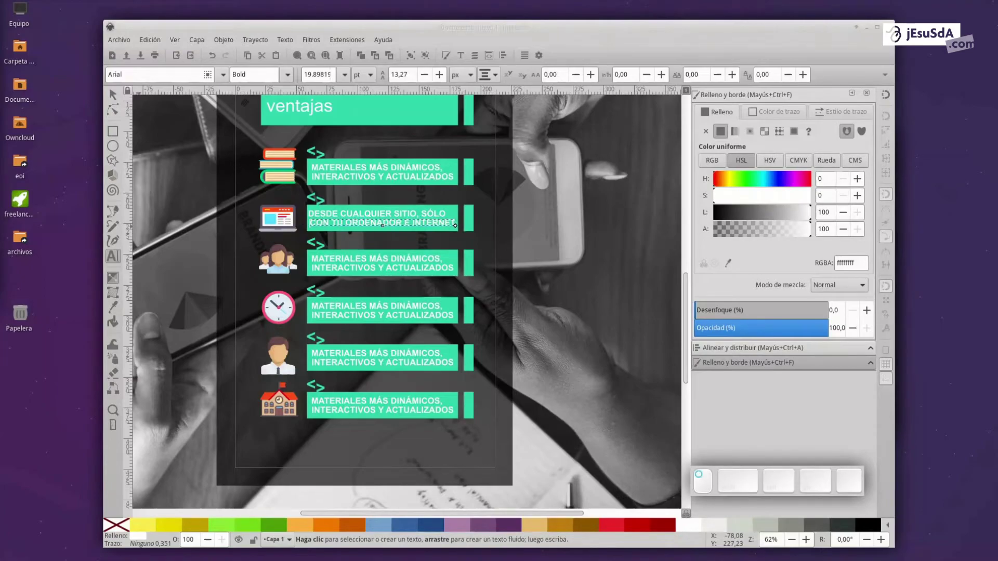
# Replace the group-of-people banner's text with "EL ALUMNO SE ORGANIZA Y" above "AVANZA A SU PROPIO RITMO".
pyautogui.doubleClick(379, 258)
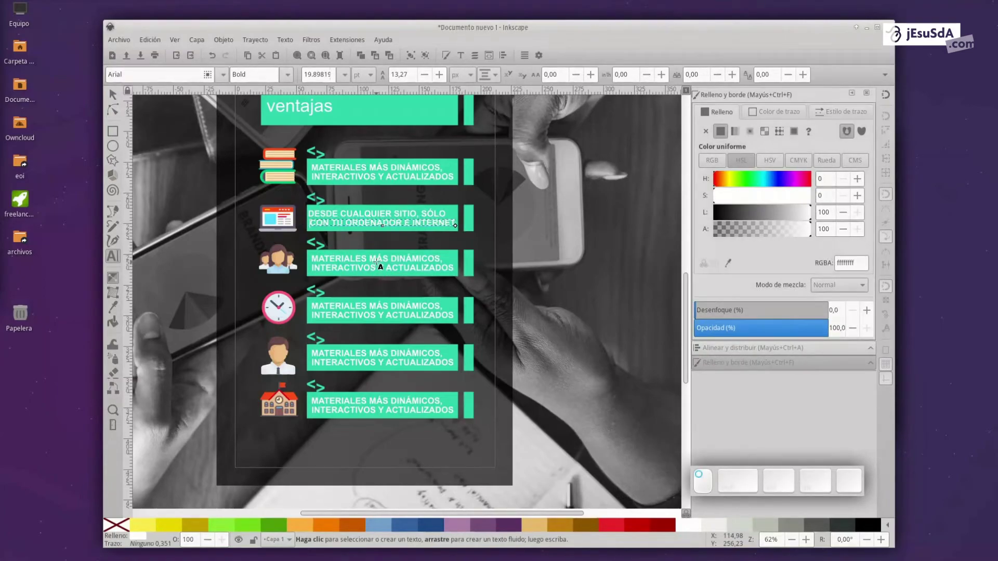
pyautogui.tripleClick(378, 258)
pyautogui.write('EL ALUMNO SE ORGANIZA Y')
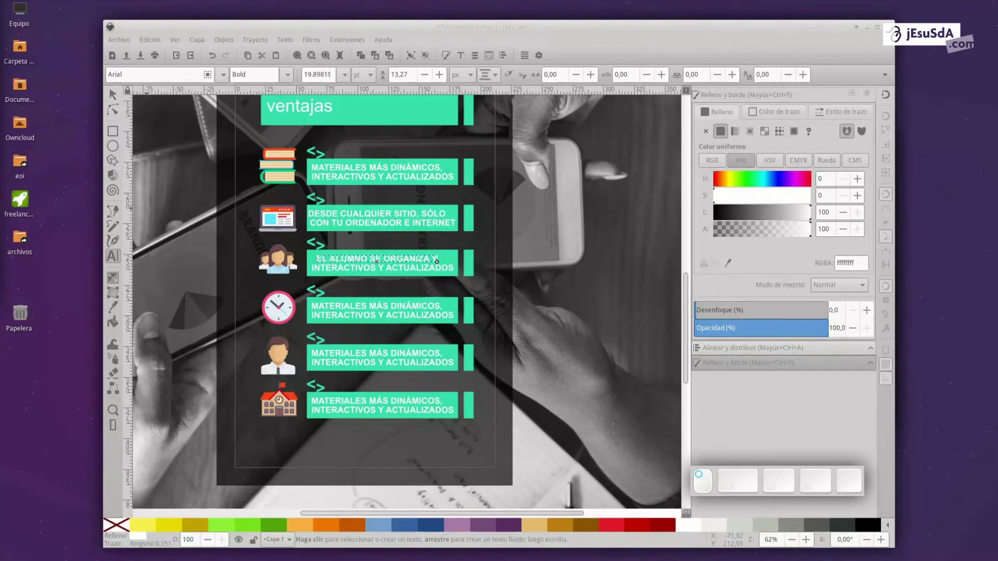
pyautogui.tripleClick(408, 268)
pyautogui.write('AVANZA A SU PROPIO RITMO')
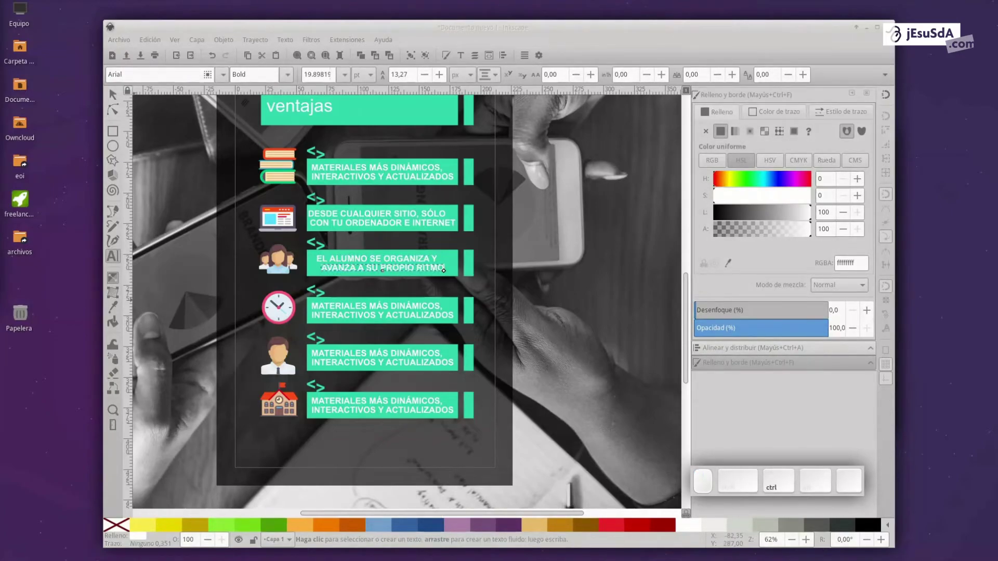
# Replace the clock banner's text with "FLEXIBILIDAD DE HORARIO" above "(CONCILIACIÓN)".
pyautogui.tripleClick(399, 306)
pyautogui.write('FLEXIBILIDAD DE HORARIO')
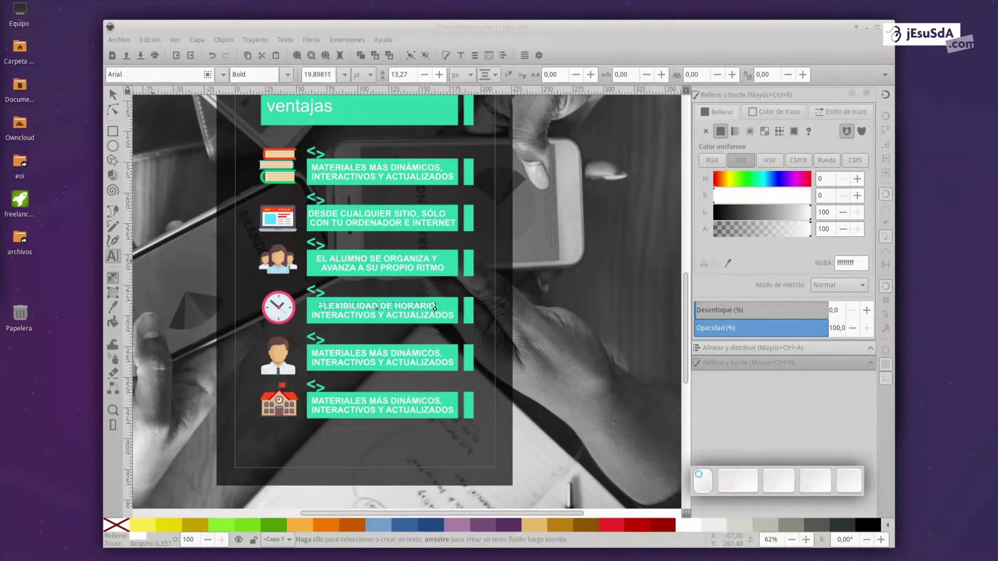
pyautogui.tripleClick(416, 315)
pyautogui.write('(CONCILIACIÓN)')
# Replace the businessman banner's text with "CONTACTO DIRECTO" above "VÍA VIDEOCONFERENCIA".
pyautogui.click(397, 353)
pyautogui.write('CONTACTO DIRECTO')
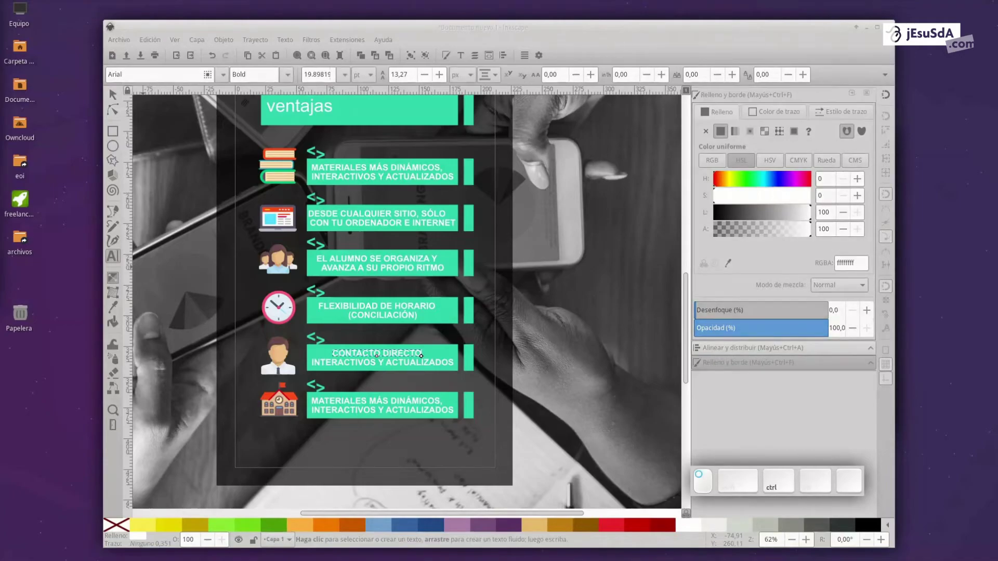
pyautogui.write('VIA VIDEOCONFERENCIA')
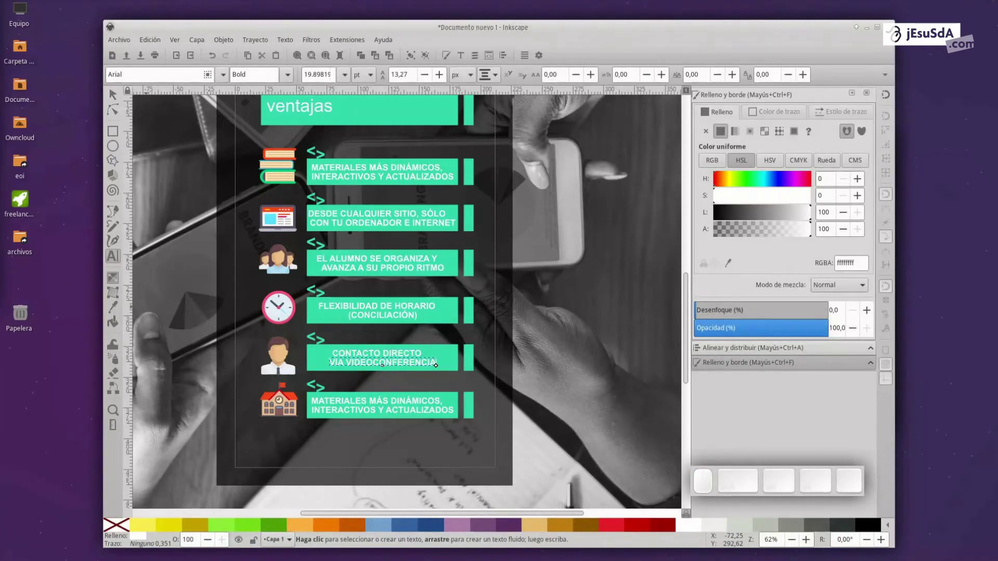
# Replace the school banner's text with "CADA VEZ MÁS INSTITUCIONES" above "LA PROMUEVEN".
pyautogui.moveTo(311, 401); pyautogui.dragTo(443, 403)
pyautogui.write('CADA VEZ MÁS INSTITUCIONES')
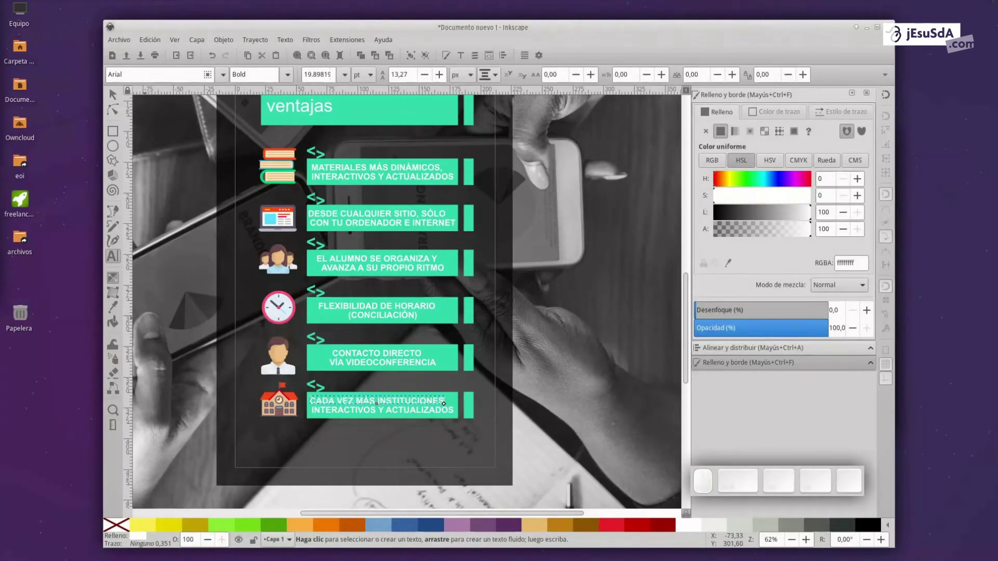
pyautogui.moveTo(456, 410); pyautogui.dragTo(312, 411)
pyautogui.write('LA PROMUEVEN')
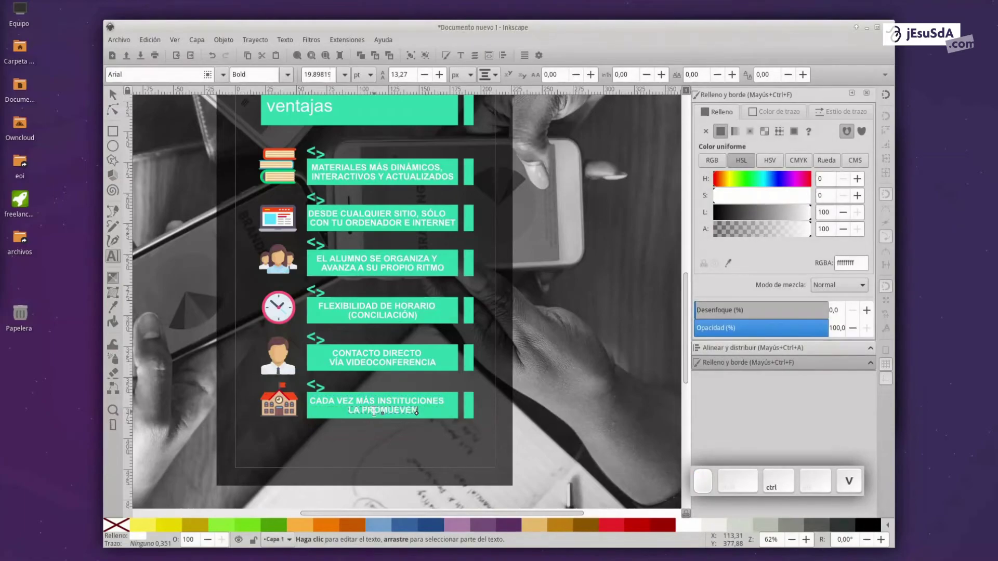
# Nudge both text lines of the laptop banner right so their left edges line up with a small margin inside the green rectangle.
pyautogui.click(113, 94)
pyautogui.click(328, 220)
pyautogui.keyDown('ctrl'); pyautogui.scroll(1, 335, 228); pyautogui.keyUp('ctrl')
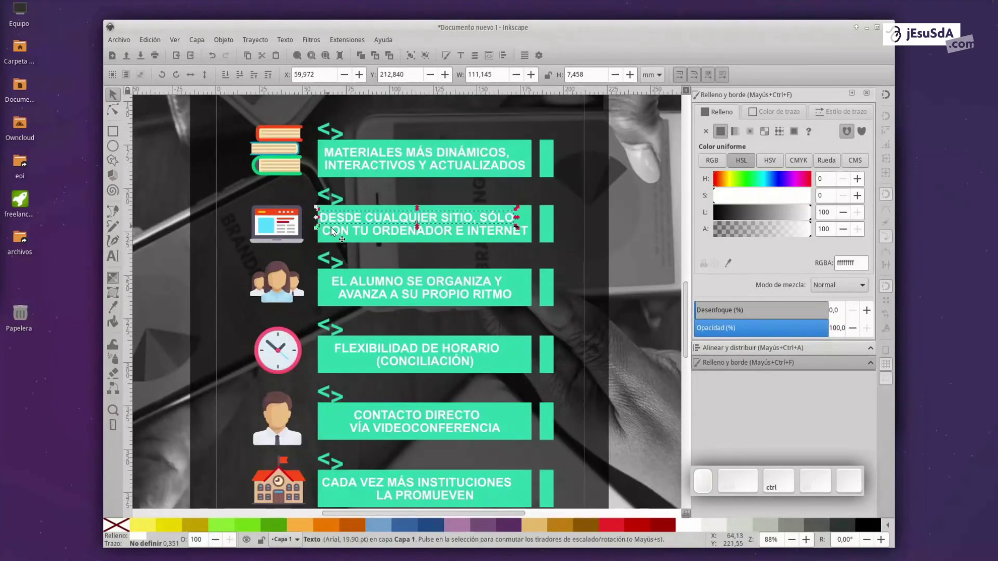
pyautogui.keyDown('ctrl'); pyautogui.scroll(2, 331, 231); pyautogui.keyUp('ctrl')
pyautogui.hotkey('alt', 'Right')
pyautogui.hotkey('alt', 'Right')
pyautogui.hotkey('alt', 'Right')
pyautogui.hotkey('alt', 'Right')
pyautogui.hotkey('alt', 'Right')
pyautogui.hotkey('alt', 'Right')
pyautogui.hotkey('alt', 'Right')
pyautogui.hotkey('alt', 'Right')
pyautogui.hotkey('alt', 'Right')
pyautogui.hotkey('alt', 'Right')
pyautogui.hotkey('alt', 'Right')
pyautogui.hotkey('alt', 'Right')
pyautogui.hotkey('alt', 'Right')
pyautogui.hotkey('alt', 'Right')
pyautogui.hotkey('alt', 'Right')
pyautogui.hotkey('alt', 'Right')
pyautogui.hotkey('alt', 'Right')
pyautogui.click(331, 237)
pyautogui.hotkey('alt', 'Right')
pyautogui.hotkey('alt', 'Right')
pyautogui.hotkey('alt', 'Right')
pyautogui.hotkey('alt', 'Right')
pyautogui.hotkey('alt', 'Right')
pyautogui.hotkey('alt', 'Right')
pyautogui.hotkey('alt', 'Right')
pyautogui.hotkey('alt', 'Right')
pyautogui.hotkey('alt', 'Right')
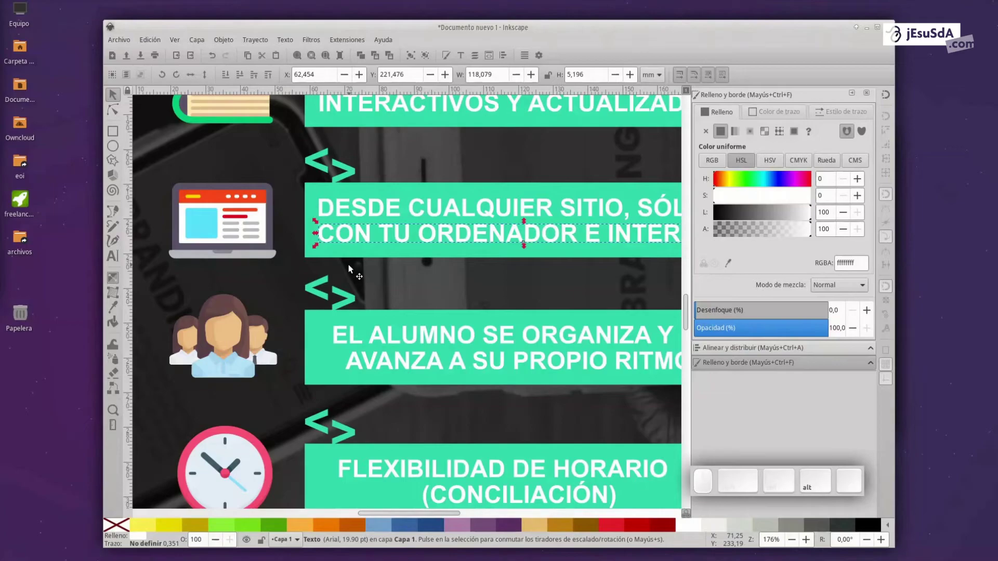
# Nudge both text lines of the group-of-people banner left until their left edges align with the laptop banner's text.
pyautogui.click(334, 345)
pyautogui.hotkey('alt', 'Left')
pyautogui.hotkey('alt', 'Left')
pyautogui.hotkey('alt', 'Left')
pyautogui.hotkey('alt', 'Left')
pyautogui.hotkey('alt', 'Left')
pyautogui.hotkey('alt', 'Left')
pyautogui.hotkey('alt', 'Left')
pyautogui.hotkey('alt', 'Left')
pyautogui.hotkey('alt', 'Left')
pyautogui.hotkey('alt', 'Left')
pyautogui.hotkey('alt', 'Left')
pyautogui.hotkey('alt', 'Left')
pyautogui.hotkey('alt', 'Left')
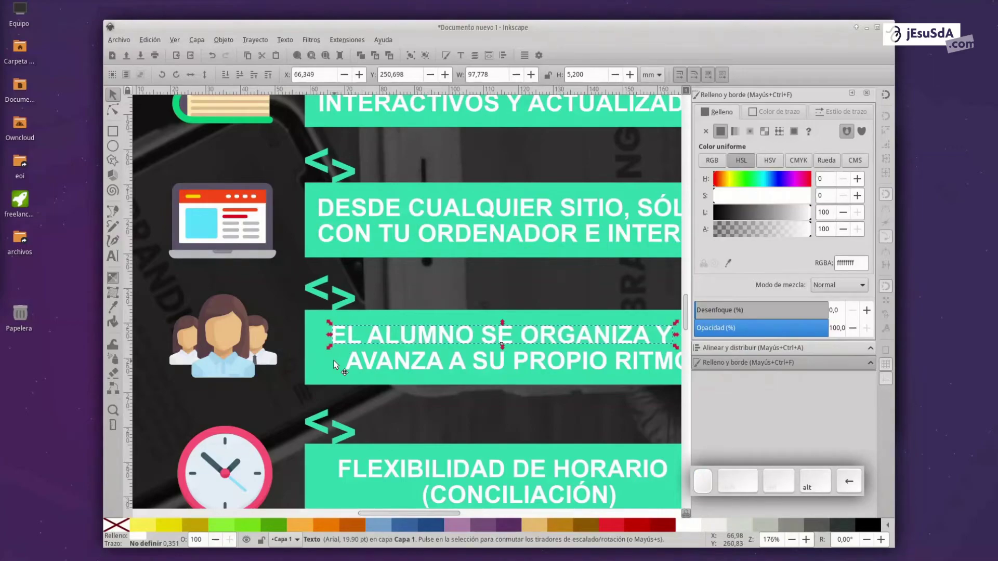
pyautogui.hotkey('alt', 'Left')
pyautogui.hotkey('alt', 'Left')
pyautogui.hotkey('alt', 'Left')
pyautogui.hotkey('alt', 'Left')
pyautogui.hotkey('alt', 'Left')
pyautogui.hotkey('alt', 'Left')
pyautogui.hotkey('alt', 'Left')
pyautogui.hotkey('alt', 'Left')
pyautogui.hotkey('alt', 'Left')
pyautogui.hotkey('alt', 'Left')
pyautogui.hotkey('alt', 'Left')
pyautogui.hotkey('alt', 'Left')
pyautogui.hotkey('alt', 'Left')
pyautogui.hotkey('alt', 'Left')
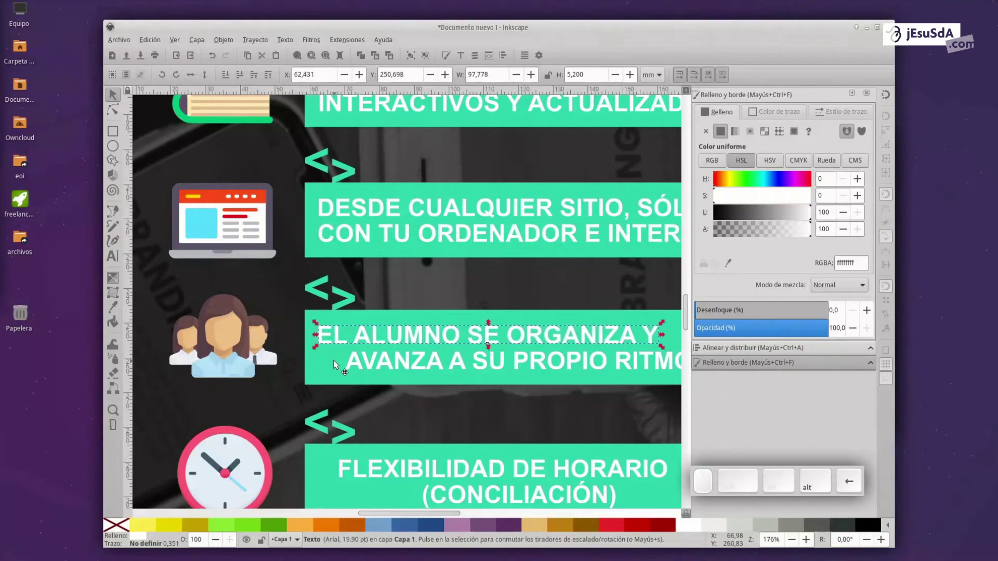
pyautogui.keyDown('alt'); pyautogui.click(357, 361); pyautogui.keyUp('alt')
pyautogui.hotkey('alt', 'Left')
pyautogui.hotkey('alt', 'Left')
pyautogui.hotkey('alt', 'Left')
pyautogui.hotkey('alt', 'Left')
pyautogui.hotkey('alt', 'Left')
pyautogui.hotkey('alt', 'Left')
pyautogui.hotkey('alt', 'Left')
pyautogui.hotkey('alt', 'Left')
pyautogui.hotkey('alt', 'Left')
pyautogui.hotkey('alt', 'Left')
pyautogui.hotkey('alt', 'Left')
pyautogui.hotkey('alt', 'Left')
pyautogui.hotkey('alt', 'Left')
pyautogui.hotkey('alt', 'Left')
pyautogui.hotkey('alt', 'Left')
pyautogui.hotkey('alt', 'Left')
pyautogui.hotkey('alt', 'Left')
pyautogui.hotkey('alt', 'Left')
pyautogui.hotkey('alt', 'Left')
pyautogui.hotkey('alt', 'Left')
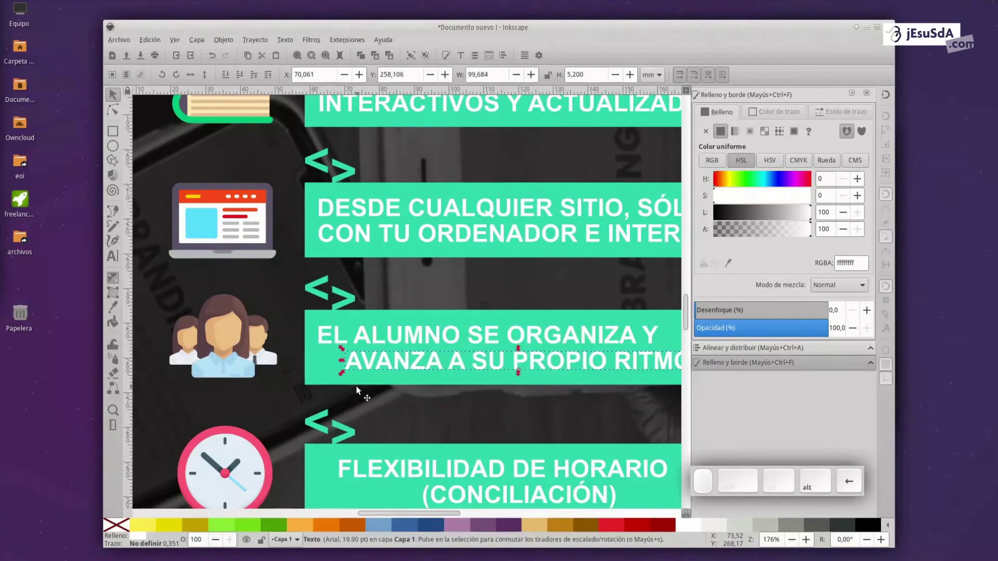
pyautogui.hotkey('alt', 'Left')
pyautogui.hotkey('alt', 'Left')
pyautogui.hotkey('alt', 'Left')
pyautogui.hotkey('alt', 'Left')
pyautogui.hotkey('alt', 'Left')
pyautogui.hotkey('alt', 'Left')
pyautogui.hotkey('alt', 'Left')
pyautogui.hotkey('alt', 'Left')
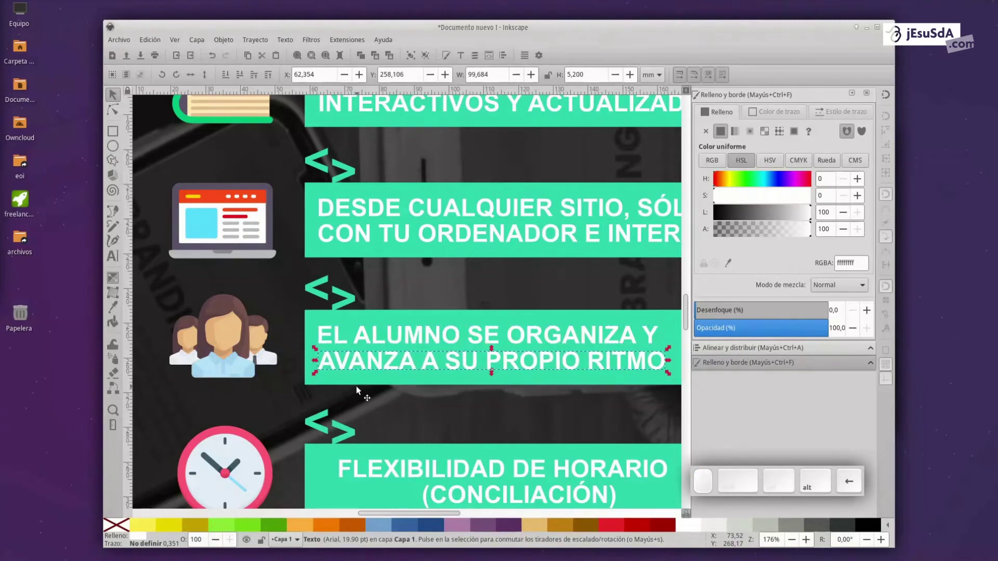
# Nudge "FLEXIBILIDAD DE HORARIO" and "(CONCILIACIÓN)" in the clock banner left until their left edges line up with a small margin inside the rectangle.
pyautogui.scroll(-6, 357, 386)
pyautogui.click(357, 351)
pyautogui.hotkey('alt', 'Left')
pyautogui.hotkey('alt', 'Left')
pyautogui.hotkey('alt', 'Left')
pyautogui.hotkey('alt', 'Left')
pyautogui.hotkey('alt', 'Left')
pyautogui.hotkey('alt', 'Left')
pyautogui.hotkey('alt', 'Left')
pyautogui.hotkey('alt', 'Left')
pyautogui.hotkey('alt', 'Left')
pyautogui.hotkey('alt', 'Left')
pyautogui.hotkey('alt', 'Left')
pyautogui.hotkey('alt', 'Left')
pyautogui.hotkey('alt', 'Left')
pyautogui.hotkey('alt', 'Left')
pyautogui.hotkey('alt', 'Left')
pyautogui.hotkey('alt', 'Left')
pyautogui.hotkey('alt', 'Left')
pyautogui.hotkey('alt', 'Left')
pyautogui.hotkey('alt', 'Left')
pyautogui.hotkey('alt', 'Left')
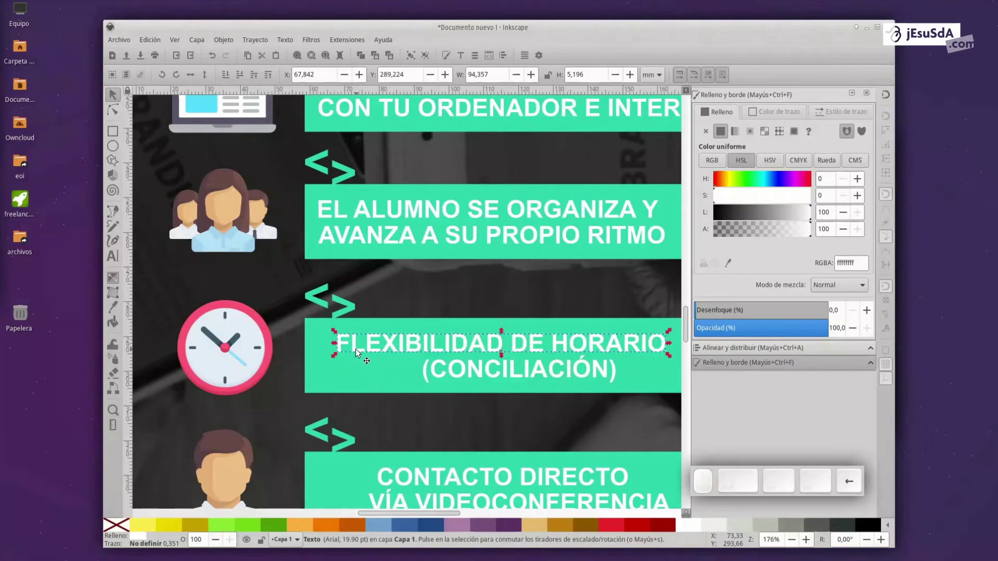
pyautogui.click(457, 372)
pyautogui.hotkey('alt', 'Left')
pyautogui.hotkey('alt', 'Left')
pyautogui.hotkey('alt', 'Left')
pyautogui.hotkey('alt', 'Left')
pyautogui.hotkey('alt', 'Left')
pyautogui.hotkey('alt', 'Left')
pyautogui.press('Left')
pyautogui.press('Left')
pyautogui.press('Left')
pyautogui.press('Left')
pyautogui.press('Left')
pyautogui.press('Left')
pyautogui.press('Left')
pyautogui.press('Left')
pyautogui.press('Left')
pyautogui.press('Left')
pyautogui.press('Left')
pyautogui.press('Left')
pyautogui.press('Left')
pyautogui.press('Left')
pyautogui.press('Left')
pyautogui.press('Left')
pyautogui.press('Left')
pyautogui.press('Left')
pyautogui.press('Left')
pyautogui.press('Left')
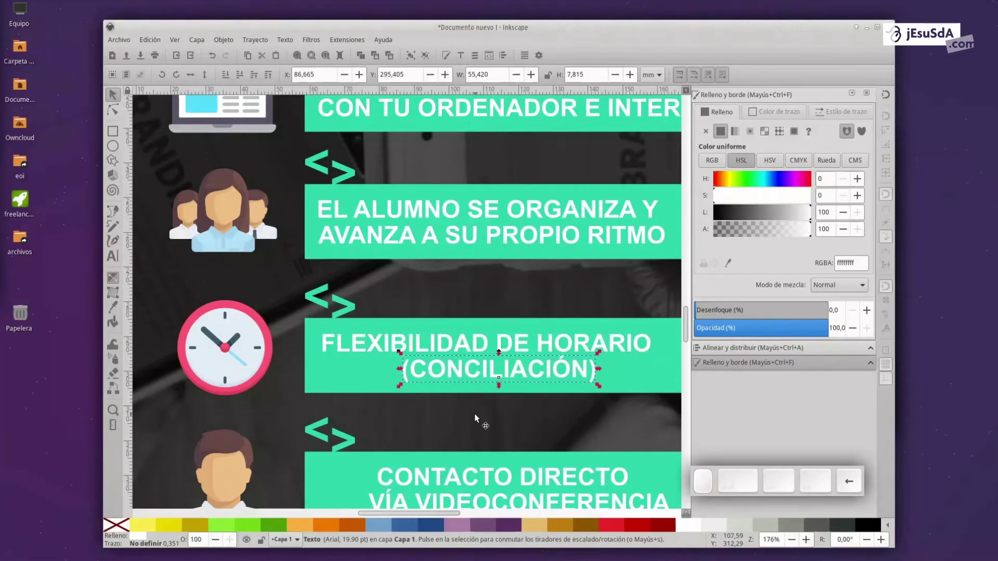
pyautogui.press('Left')
pyautogui.press('Left')
pyautogui.press('Left')
pyautogui.press('Left')
pyautogui.press('Left')
pyautogui.press('Left')
pyautogui.press('Left')
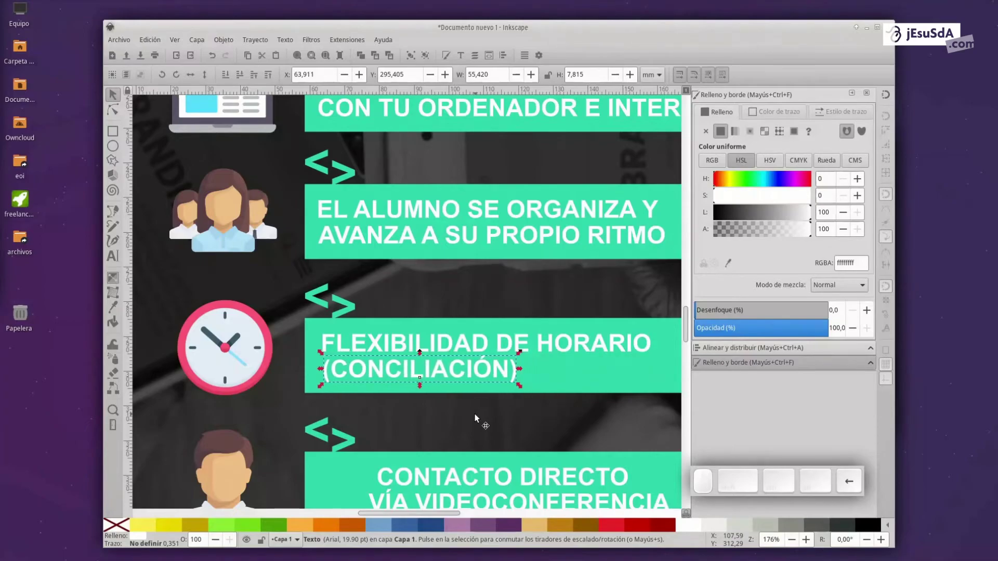
# Nudge "CONTACTO DIRECTO" and "VÍA VIDEOCONFERENCIA" in the businessman banner left until they align with the texts of the banners above.
pyautogui.scroll(-4, 475, 414)
pyautogui.click(478, 403)
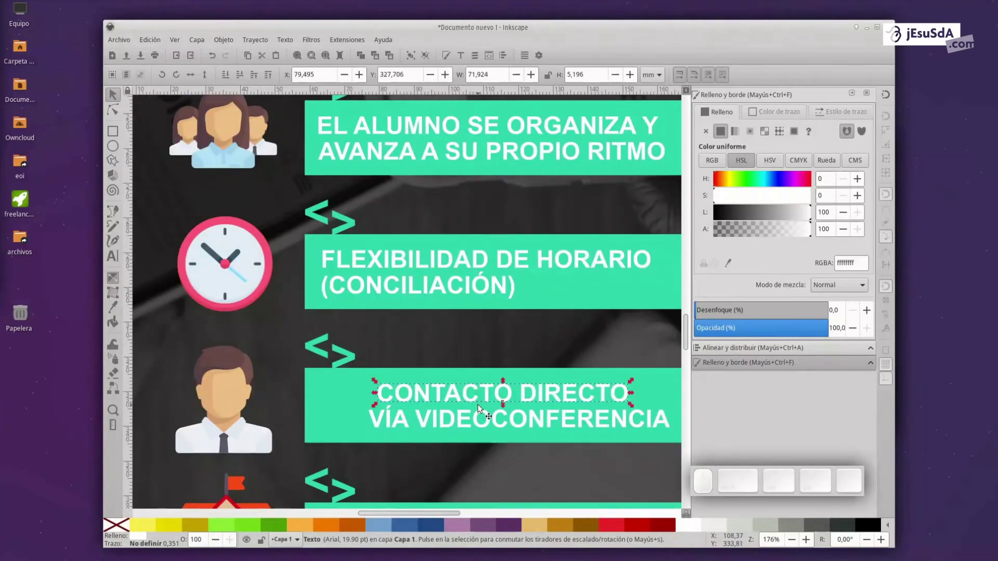
pyautogui.press('Left')
pyautogui.press('Left')
pyautogui.press('Left')
pyautogui.press('Left')
pyautogui.press('Left')
pyautogui.press('Left')
pyautogui.press('Left')
pyautogui.press('Left')
pyautogui.press('Left')
pyautogui.press('Left')
pyautogui.press('Left')
pyautogui.press('Left')
pyautogui.press('Left')
pyautogui.press('Left')
pyautogui.press('Left')
pyautogui.press('Left')
pyautogui.press('Left')
pyautogui.press('Left')
pyautogui.press('Left')
pyautogui.press('Left')
pyautogui.press('Left')
pyautogui.press('Left')
pyautogui.press('Left')
pyautogui.press('Left')
pyautogui.press('Left')
pyautogui.press('Left')
pyautogui.press('Left')
pyautogui.press('Left')
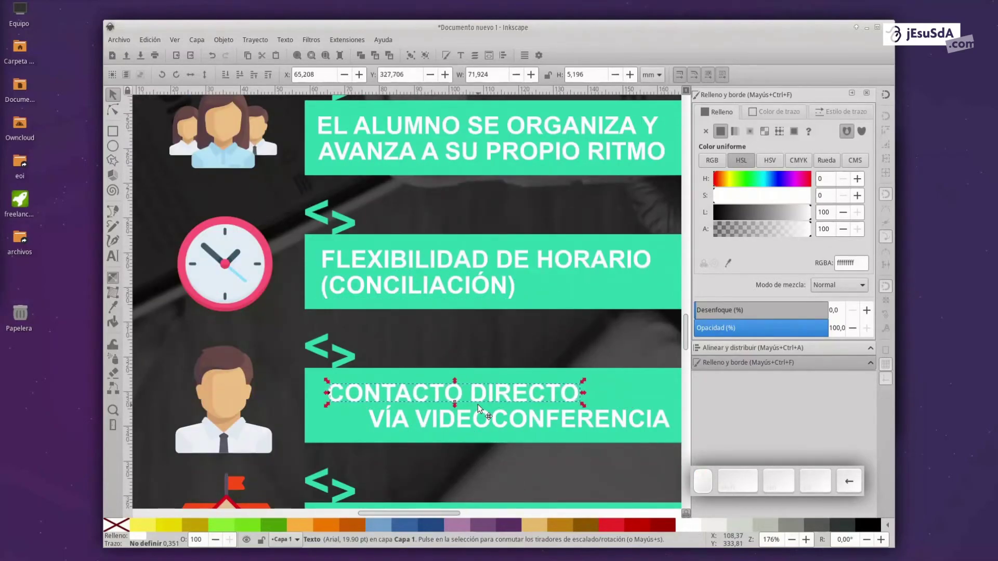
pyautogui.click(439, 424)
pyautogui.press('Left')
pyautogui.press('Left')
pyautogui.press('Left')
pyautogui.press('Left')
pyautogui.press('Left')
pyautogui.press('Left')
pyautogui.press('Left')
pyautogui.press('Left')
pyautogui.press('Left')
pyautogui.press('Left')
pyautogui.press('Left')
pyautogui.press('Left')
pyautogui.press('Left')
pyautogui.press('Left')
pyautogui.press('Left')
pyautogui.press('Left')
pyautogui.press('Left')
pyautogui.press('Left')
pyautogui.press('Left')
pyautogui.press('Left')
pyautogui.press('Left')
pyautogui.press('Left')
pyautogui.press('Left')
pyautogui.press('Left')
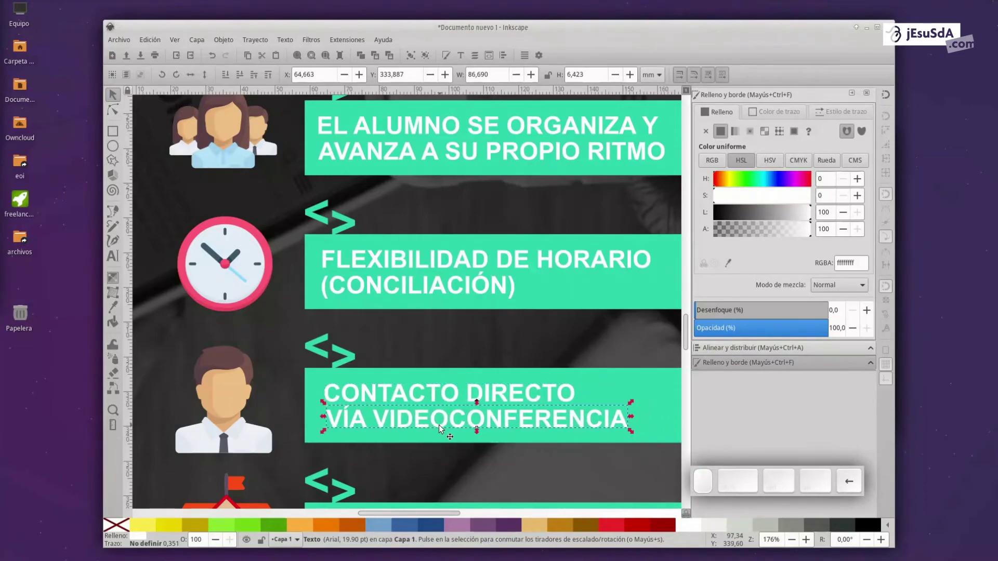
pyautogui.press('Right')
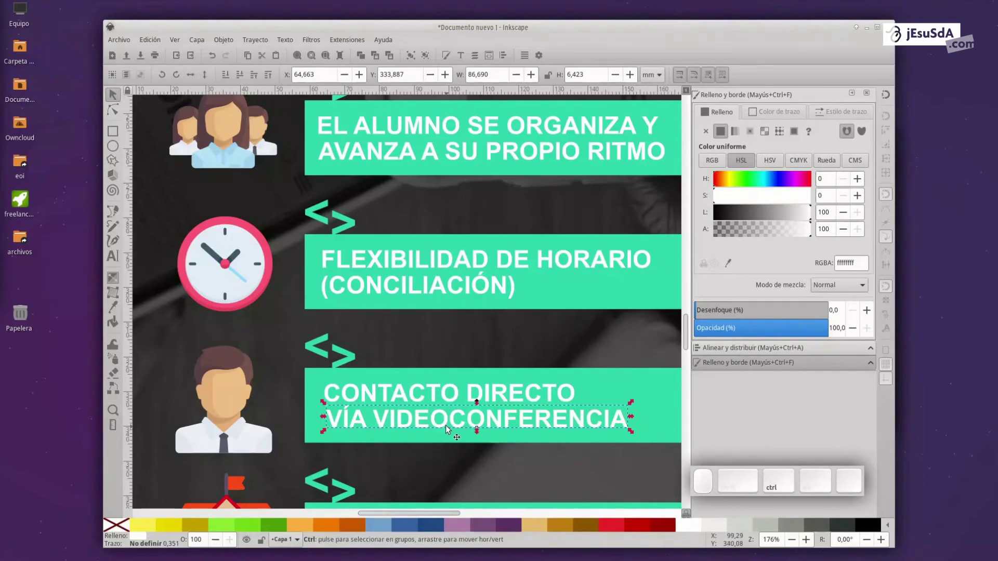
# Shift the school banner's first line slightly right and "LA PROMUEVEN" left so both lines start at the same small margin.
pyautogui.scroll(-4, 444, 426)
pyautogui.scroll(3, 428, 437)
pyautogui.keyDown('ctrl'); pyautogui.click(441, 410); pyautogui.keyUp('ctrl')
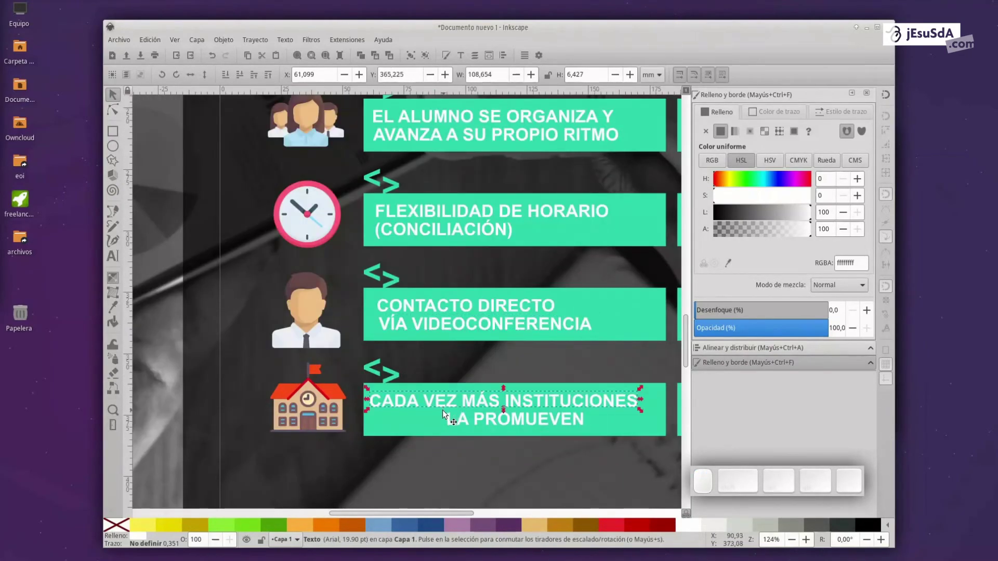
pyautogui.press('Right')
pyautogui.press('Right')
pyautogui.press('Right')
pyautogui.press('Right')
pyautogui.press('Right')
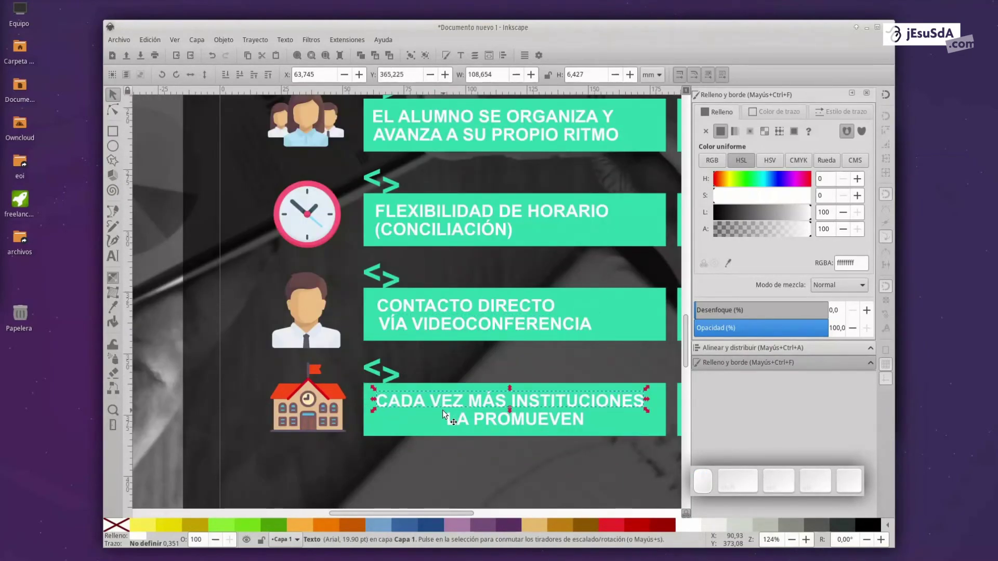
pyautogui.keyDown('ctrl'); pyautogui.click(457, 422); pyautogui.keyUp('ctrl')
pyautogui.press('Left')
pyautogui.press('Left')
pyautogui.press('Left')
pyautogui.press('Left')
pyautogui.press('Left')
pyautogui.press('Left')
pyautogui.press('Left')
pyautogui.press('Left')
pyautogui.press('Left')
pyautogui.press('Left')
pyautogui.press('Left')
pyautogui.press('Left')
pyautogui.press('Left')
pyautogui.press('Left')
pyautogui.press('Left')
pyautogui.press('Left')
pyautogui.press('Left')
pyautogui.press('Left')
pyautogui.press('Left')
pyautogui.press('Left')
pyautogui.press('Left')
pyautogui.press('Left')
pyautogui.press('Left')
pyautogui.press('Left')
pyautogui.press('Left')
pyautogui.press('Left')
pyautogui.press('Left')
pyautogui.press('Left')
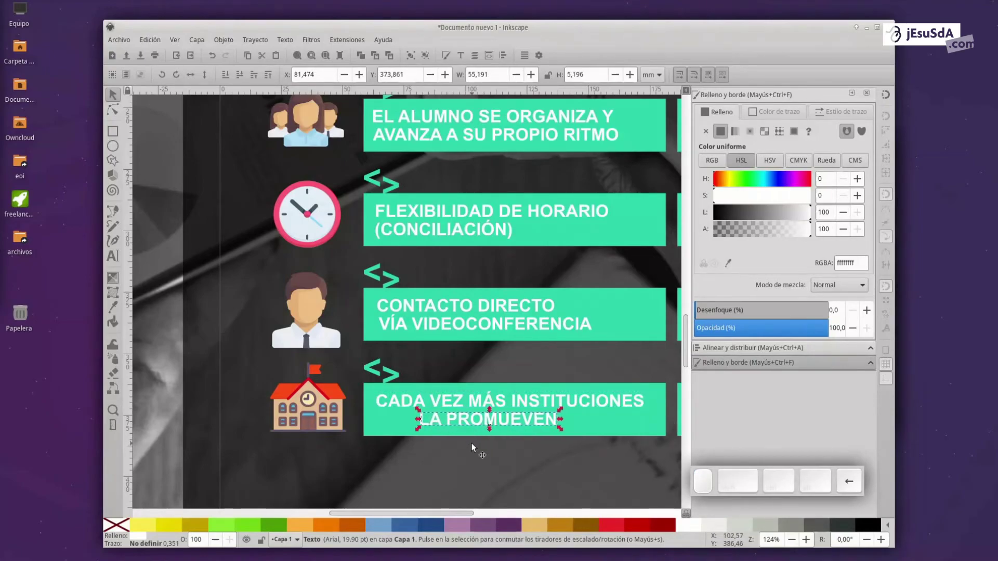
pyautogui.press('Right')
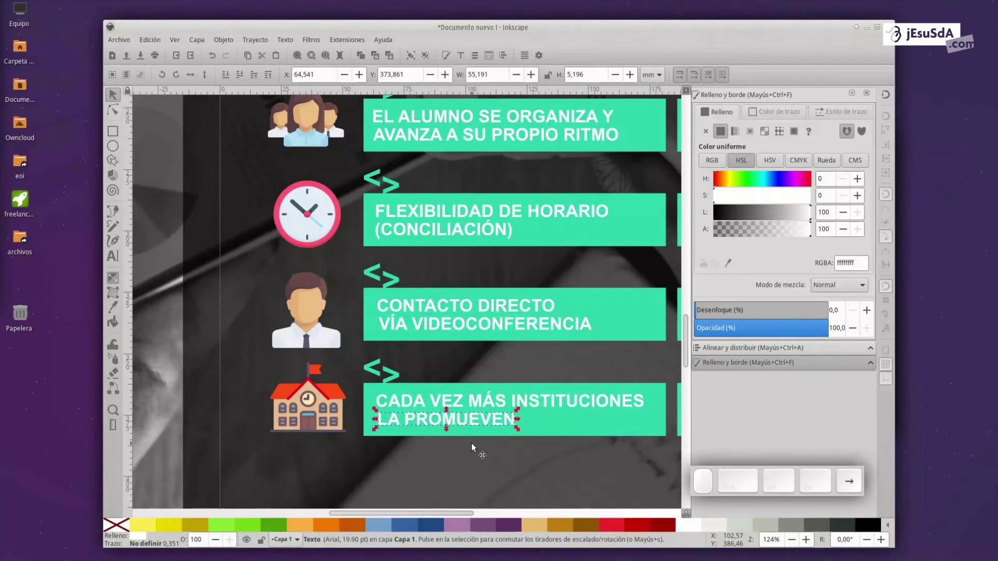
# Draw a wide green rectangle about 222 mm by 19 mm along the bottom of the dark panel, below the school row.
pyautogui.scroll(-2, 522, 428)
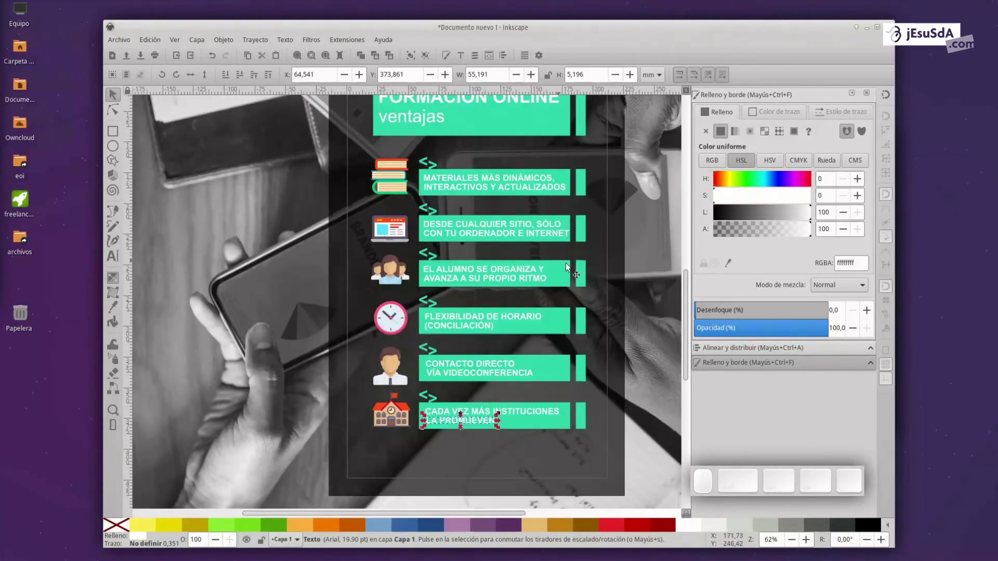
pyautogui.click(309, 374)
pyautogui.scroll(-1, 416, 375)
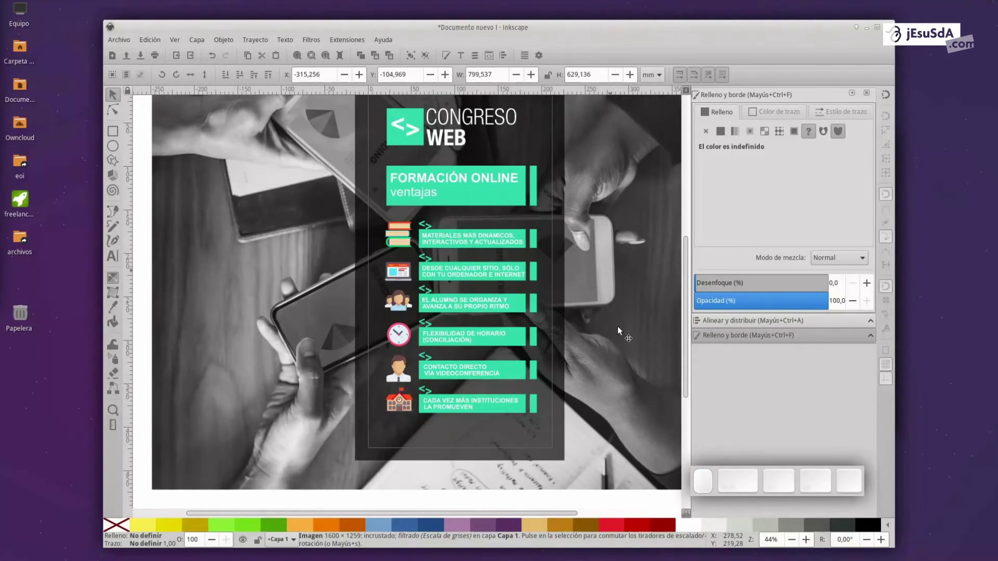
pyautogui.scroll(2, 551, 359)
pyautogui.scroll(-2, 551, 364)
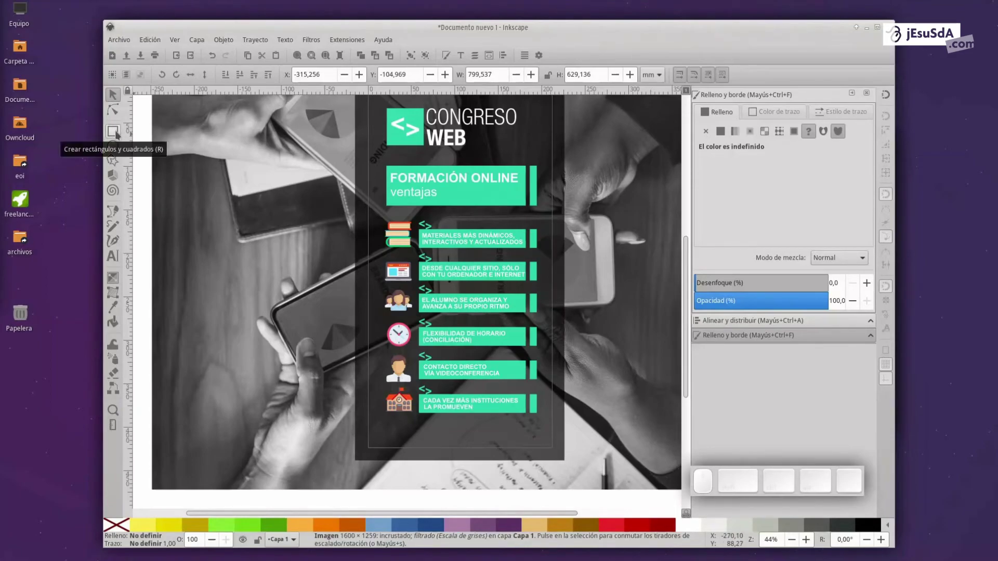
pyautogui.click(113, 131)
pyautogui.moveTo(361, 438); pyautogui.dragTo(555, 453)
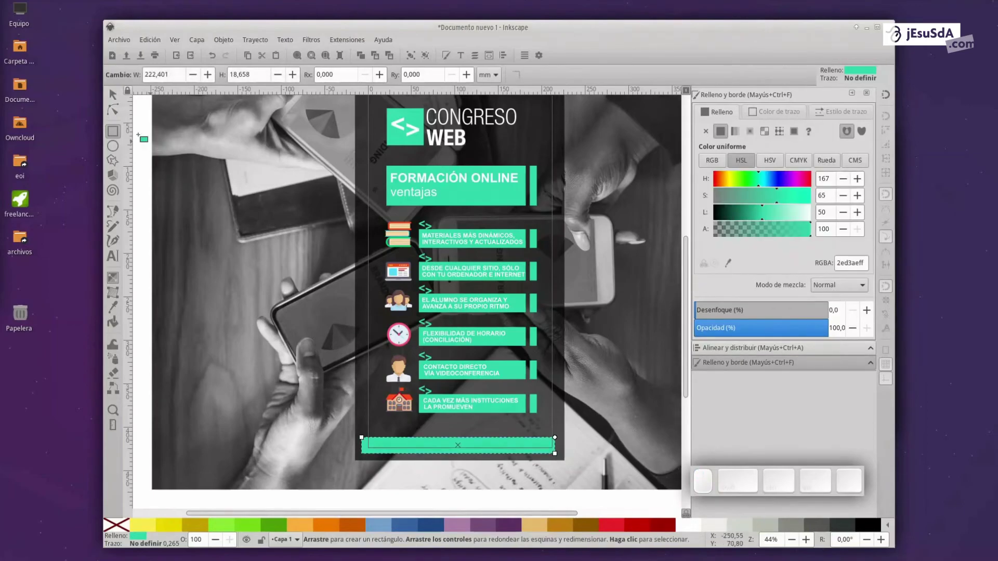
# Enlarge the green footer bar slightly upward and to the right, to about 225 mm by 23 mm.
pyautogui.click(113, 94)
pyautogui.moveTo(458, 435); pyautogui.dragTo(458, 431)
pyautogui.moveTo(561, 446); pyautogui.dragTo(564, 446)
# Place a copy of the "CADA VEZ MÁS INSTITUCIONES" text on the footer bar and change its wording to "congresoweb".
pyautogui.keyDown('ctrl'); pyautogui.scroll(1, 462, 450); pyautogui.keyUp('ctrl')
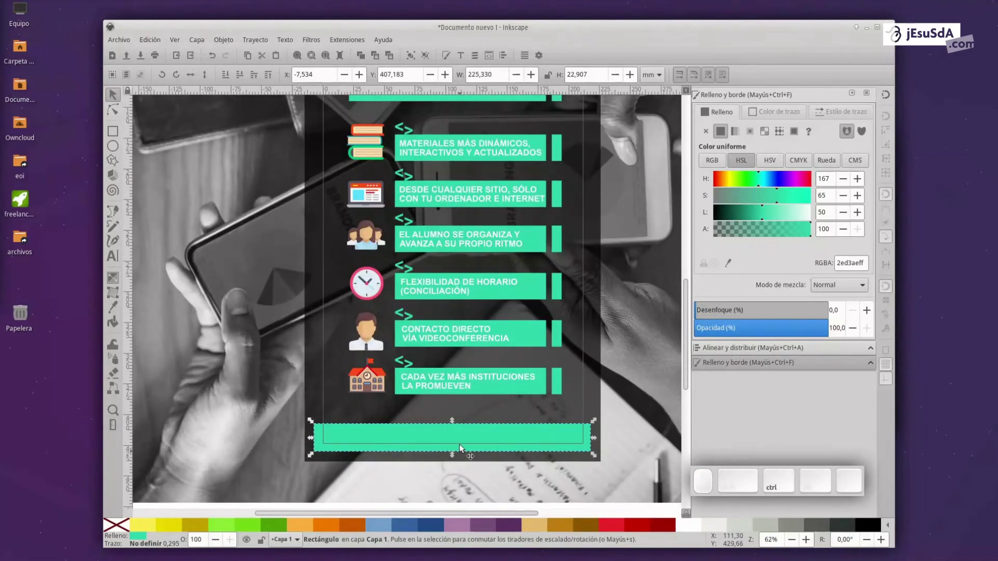
pyautogui.keyDown('ctrl'); pyautogui.scroll(1, 442, 406); pyautogui.keyUp('ctrl')
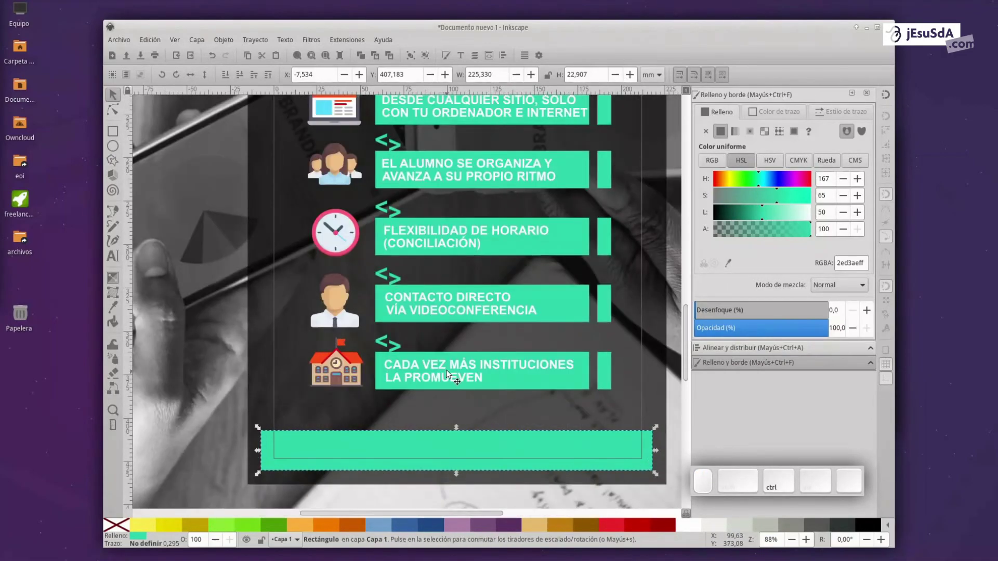
pyautogui.keyDown('ctrl'); pyautogui.click(446, 369); pyautogui.keyUp('ctrl')
pyautogui.moveTo(447, 366); pyautogui.dragTo(372, 446)
pyautogui.hotkey('ctrl', 'a')
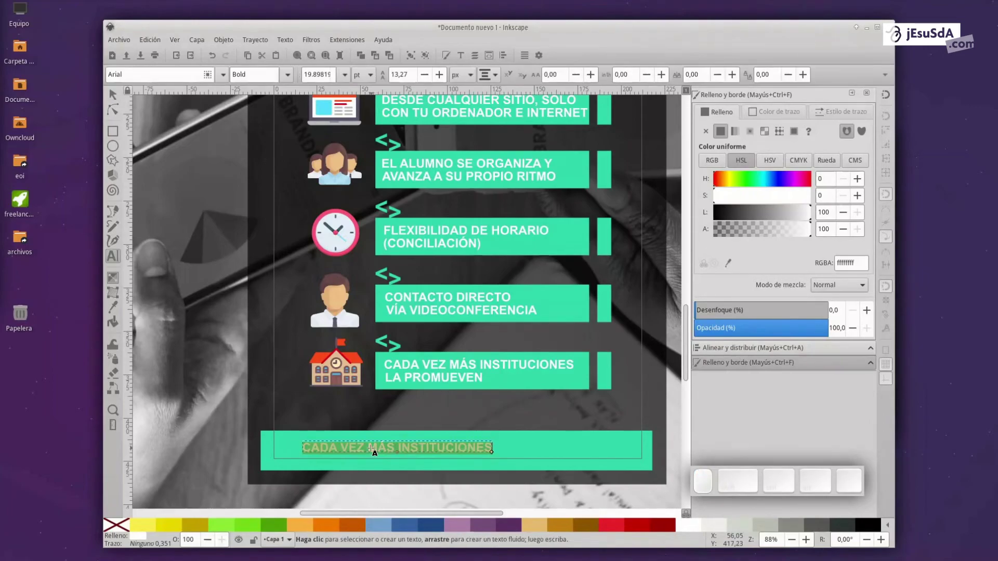
pyautogui.write('congres')
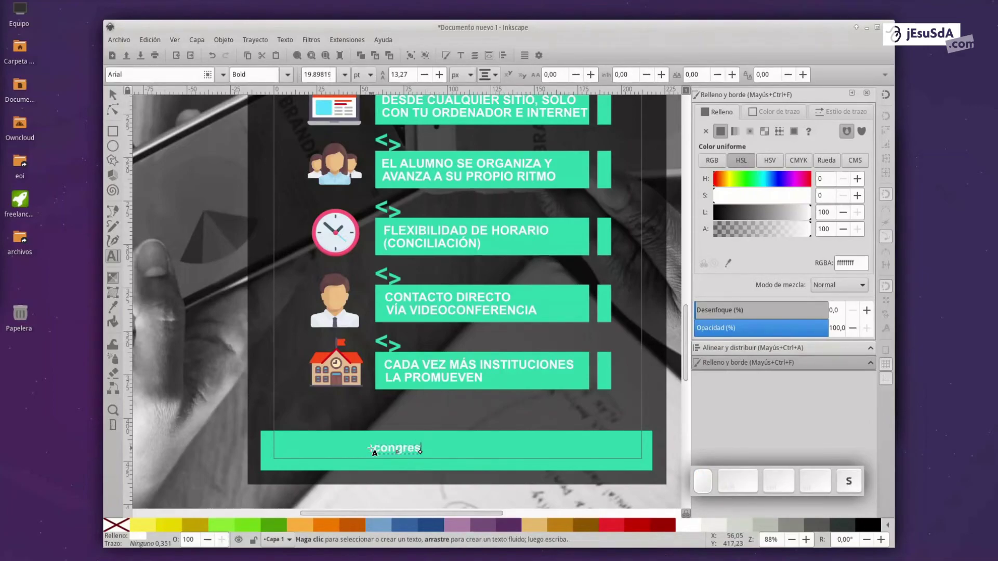
pyautogui.write('oweb')
# Duplicate the footer's "congresoweb" text and shift the copy horizontally until it stands clear to the right of the original.
pyautogui.click(113, 94)
pyautogui.hotkey('ctrl', 'd')
pyautogui.hotkey('shift', 'Right')
pyautogui.hotkey('shift', 'Right')
pyautogui.hotkey('shift', 'Right')
pyautogui.hotkey('shift', 'Right')
pyautogui.hotkey('shift', 'Right')
pyautogui.hotkey('shift', 'Right')
pyautogui.hotkey('shift', 'Right')
pyautogui.hotkey('shift', 'Right')
pyautogui.hotkey('shift', 'Right')
pyautogui.hotkey('shift', 'Right')
pyautogui.hotkey('shift', 'Right')
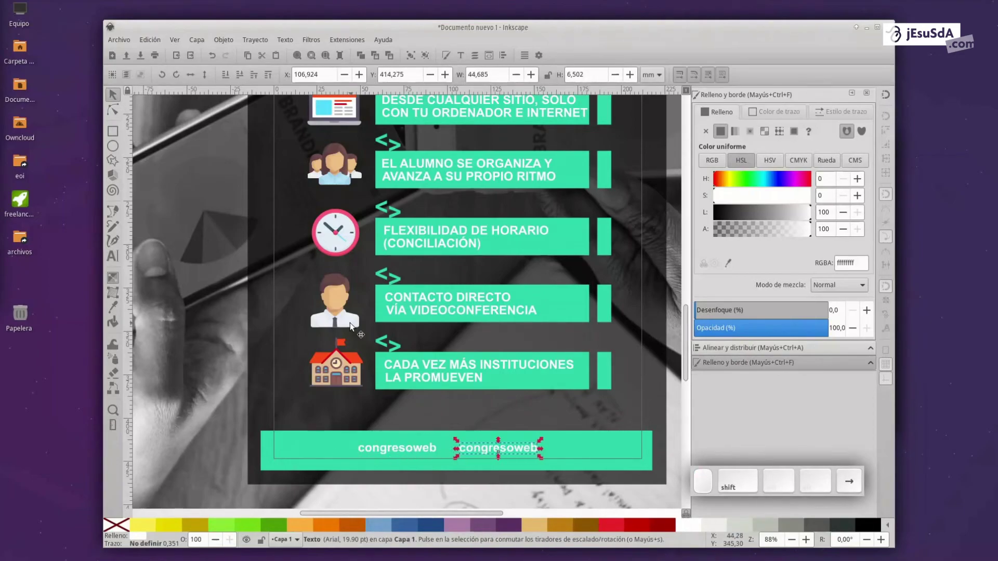
# Replace the wording of the duplicated footer text with ".com".
pyautogui.doubleClick(492, 450)
pyautogui.hotkey('ctrl', 'a')
pyautogui.write('com')
pyautogui.click(113, 94)
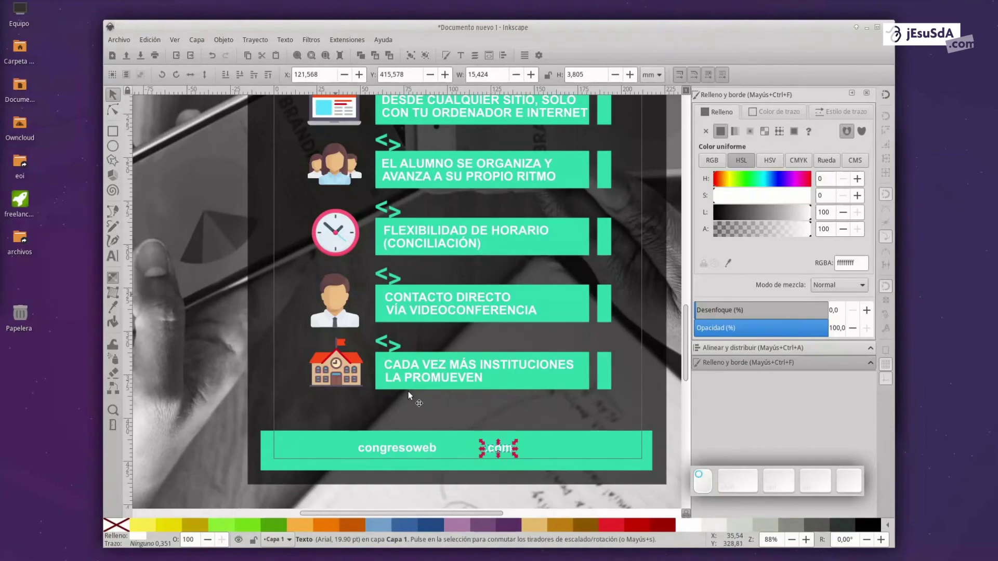
# Scale up the "congresoweb" text proportionally toward the footer's upper left and nudge it slightly down.
pyautogui.keyDown('ctrl'); pyautogui.click(399, 450); pyautogui.keyUp('ctrl')
pyautogui.moveTo(357, 452); pyautogui.dragTo(302, 437)
pyautogui.hotkey('alt', 'Down')
# Move ".com" left until it follows directly after "congresoweb" and fine-tune its height to share the same baseline.
pyautogui.click(502, 449)
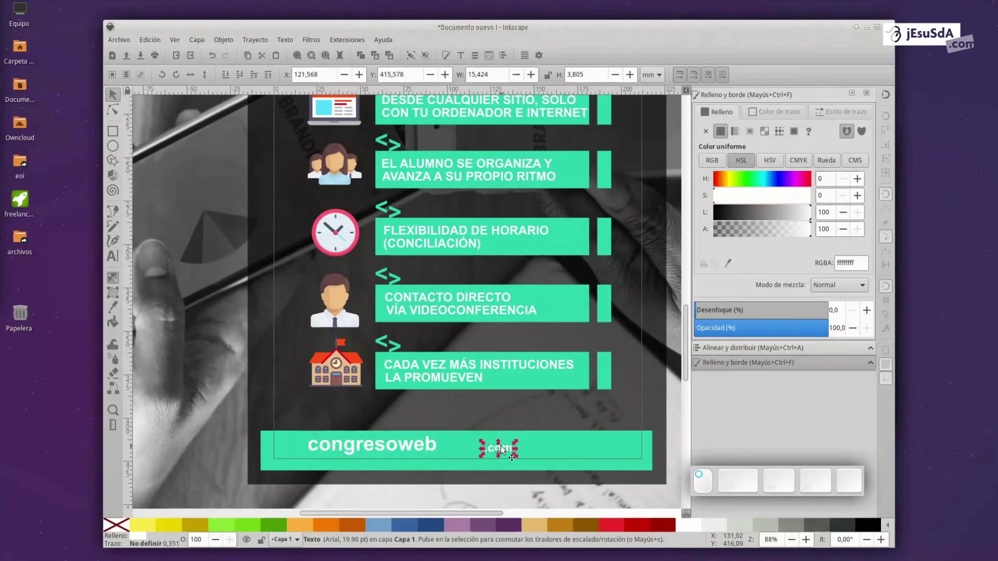
pyautogui.hotkey('shift', 'Left')
pyautogui.hotkey('shift', 'Left')
pyautogui.hotkey('shift', 'Left')
pyautogui.hotkey('shift', 'Left')
pyautogui.hotkey('alt', 'Down')
pyautogui.hotkey('alt', 'Down')
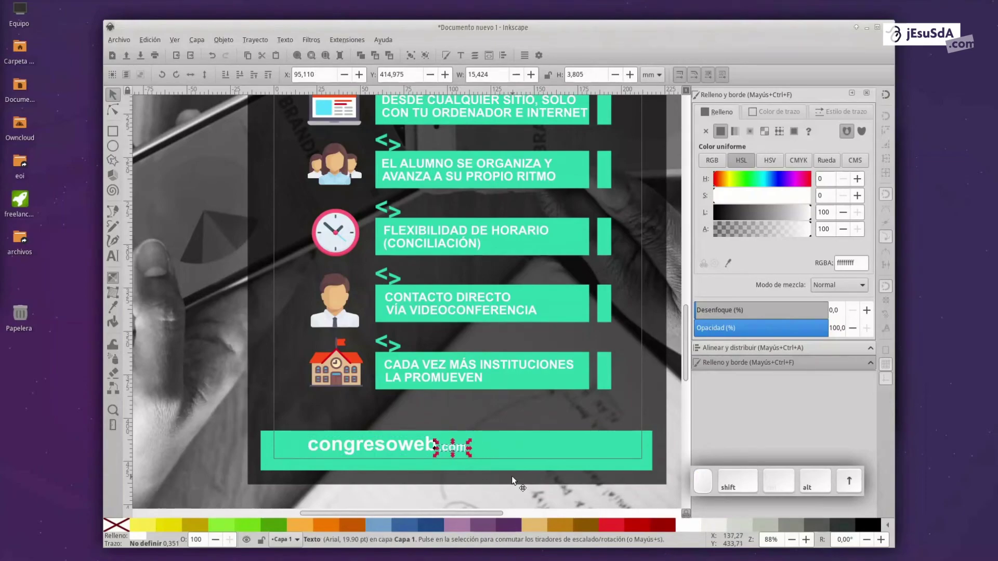
pyautogui.scroll(3, 412, 456)
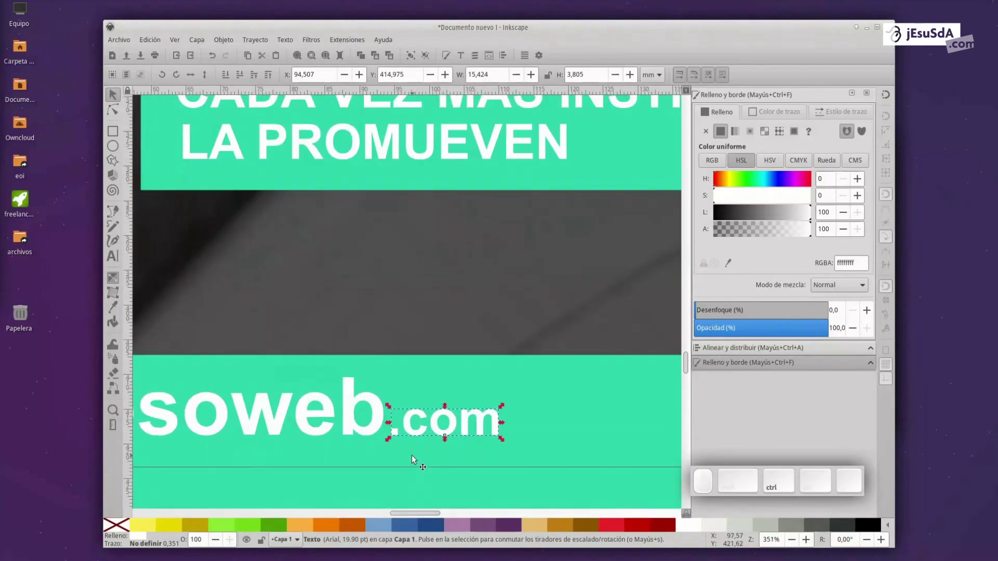
pyautogui.scroll(-2, 411, 456)
pyautogui.click(407, 491)
# Place a copy of the school row's "<>" symbol near the footer's right end, color it white and fine-tune its position.
pyautogui.scroll(-2, 516, 488)
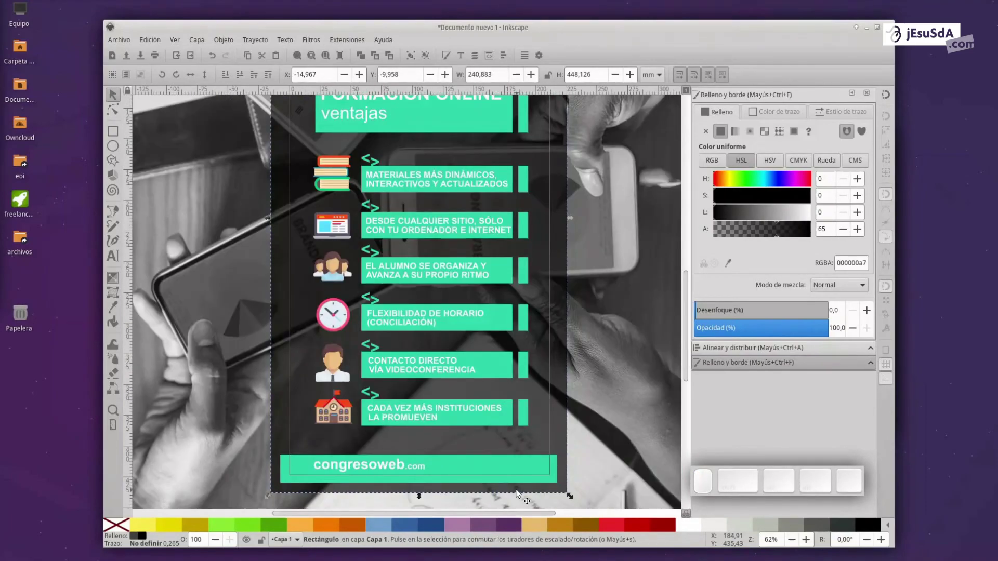
pyautogui.keyDown('ctrl'); pyautogui.click(377, 393); pyautogui.keyUp('ctrl')
pyautogui.moveTo(381, 398); pyautogui.dragTo(527, 466)
pyautogui.click(686, 523)
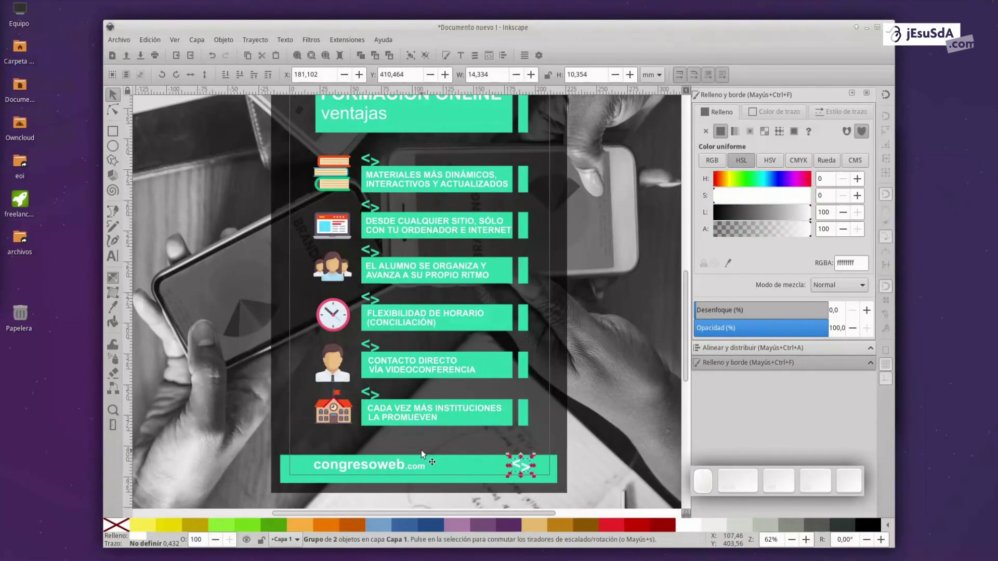
pyautogui.press('Down')
pyautogui.hotkey('alt', 'Right')
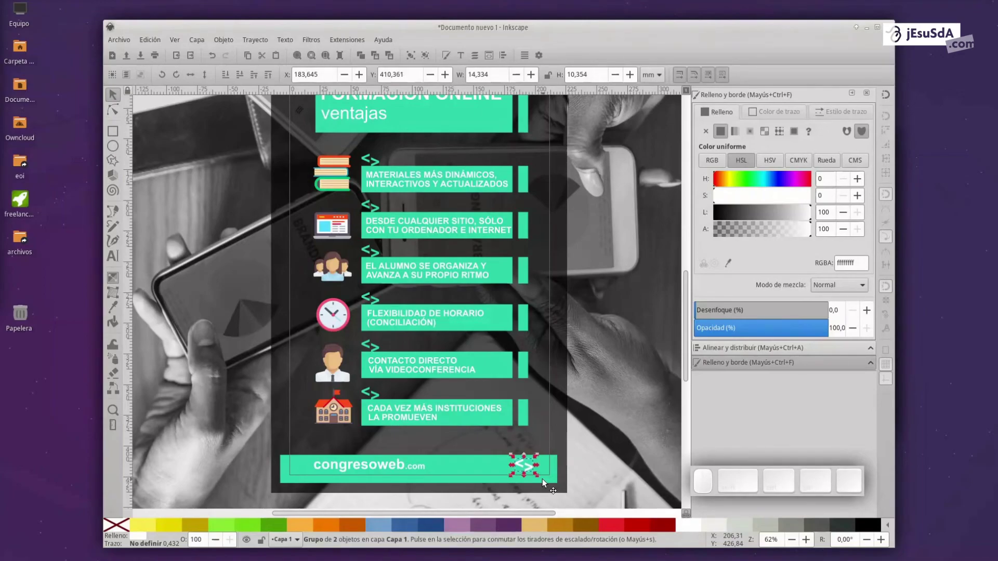
# Deselect everything and look over the layout of the complete infographic.
pyautogui.click(585, 446)
pyautogui.keyDown('ctrl'); pyautogui.scroll(-2, 585, 446); pyautogui.keyUp('ctrl')
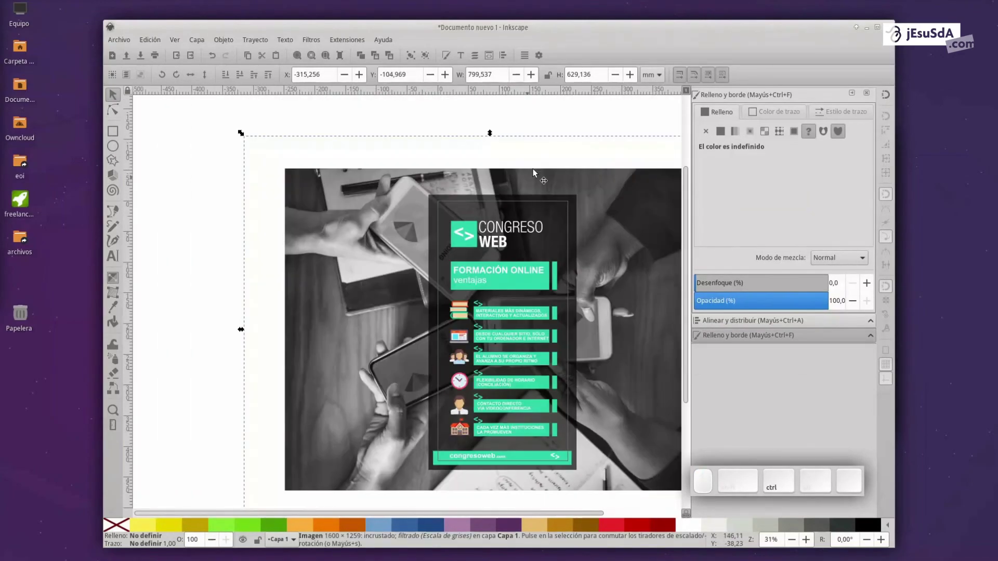
pyautogui.click(552, 126)
pyautogui.press('space')
pyautogui.keyDown('ctrl'); pyautogui.scroll(2, 494, 318); pyautogui.keyUp('ctrl')
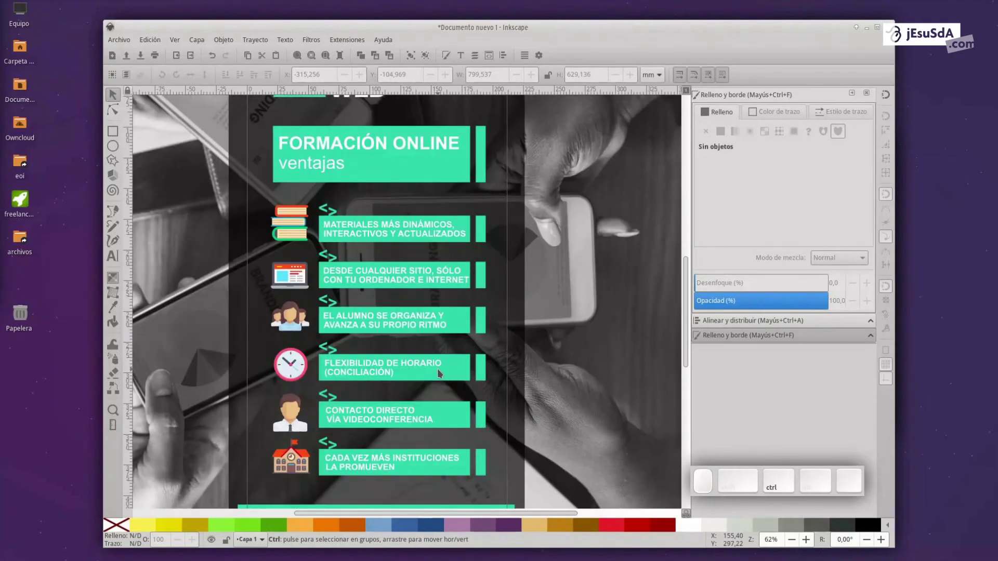
pyautogui.keyDown('ctrl'); pyautogui.scroll(-1, 439, 373); pyautogui.keyUp('ctrl')
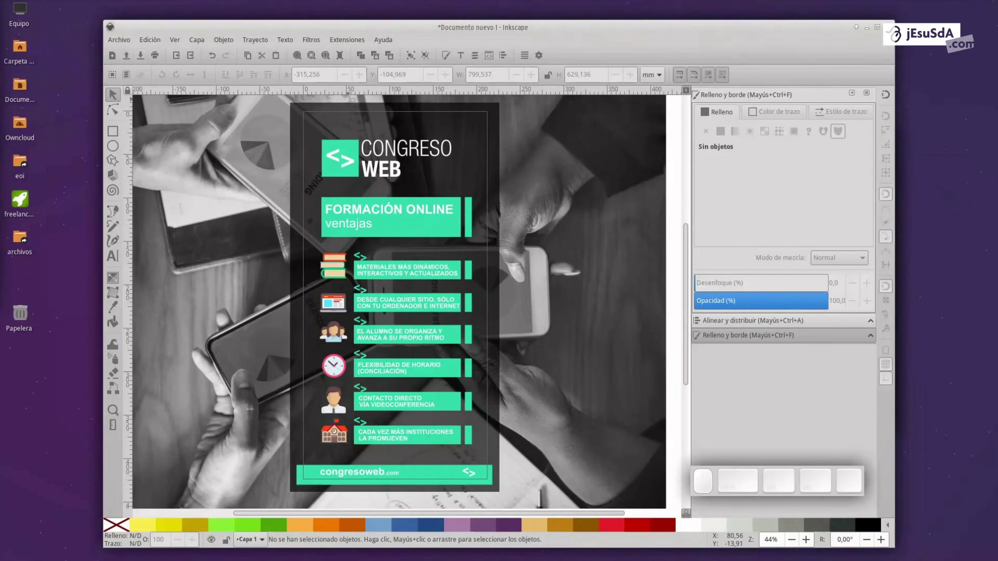
# Save the document as congresoweb-infografia.svg in the archivos folder.
pyautogui.click(120, 41)
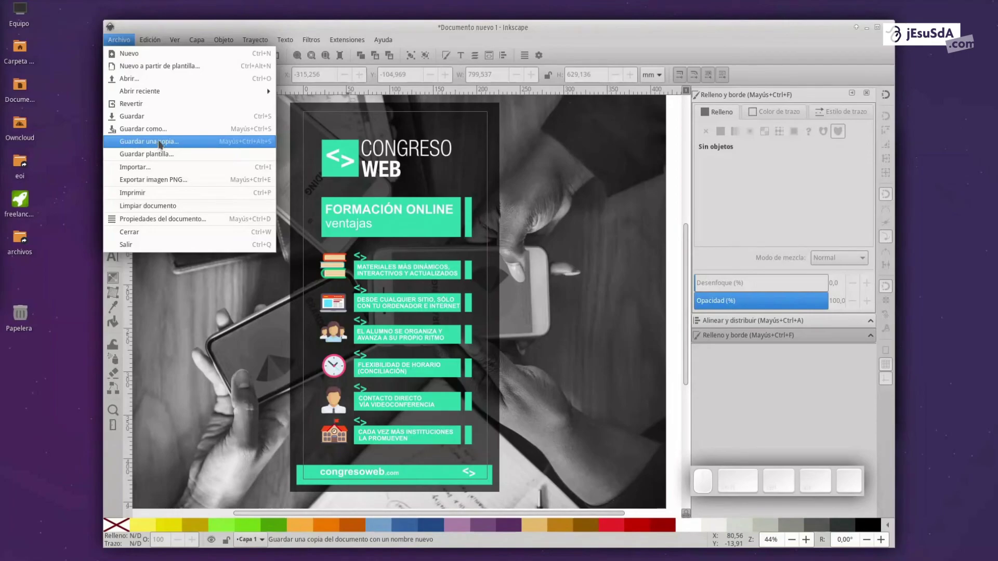
pyautogui.click(151, 142)
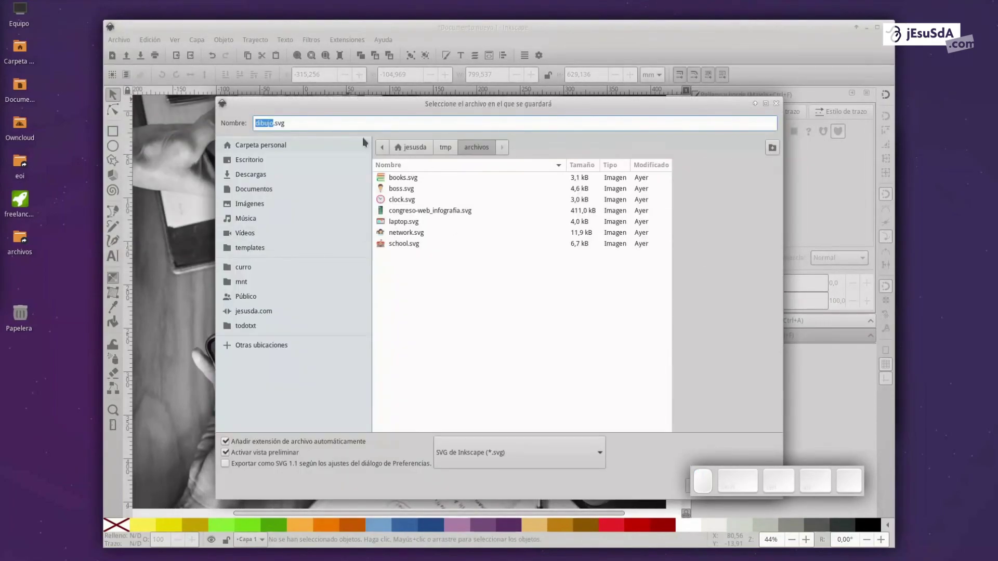
pyautogui.write('congreso')
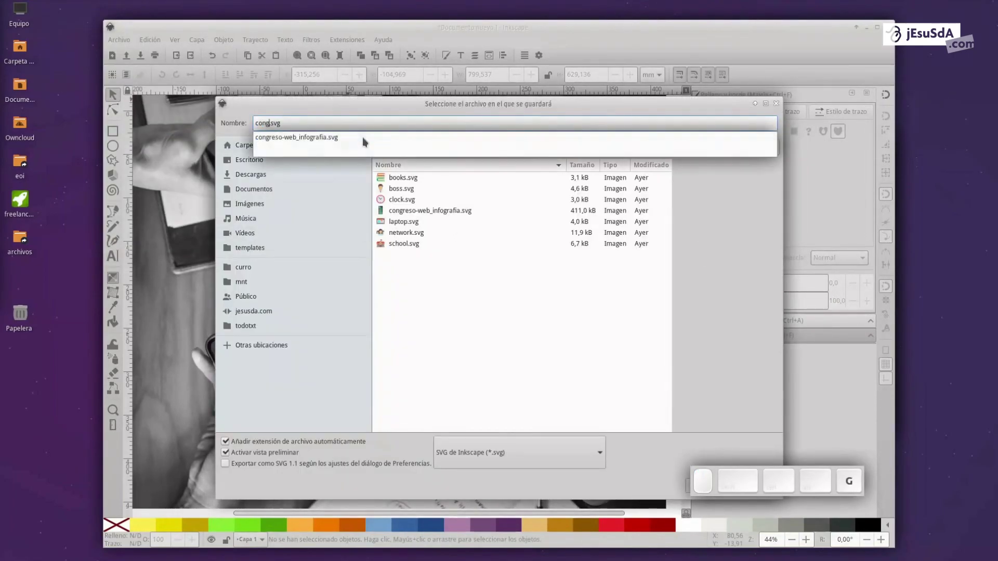
pyautogui.write('web-infogra')
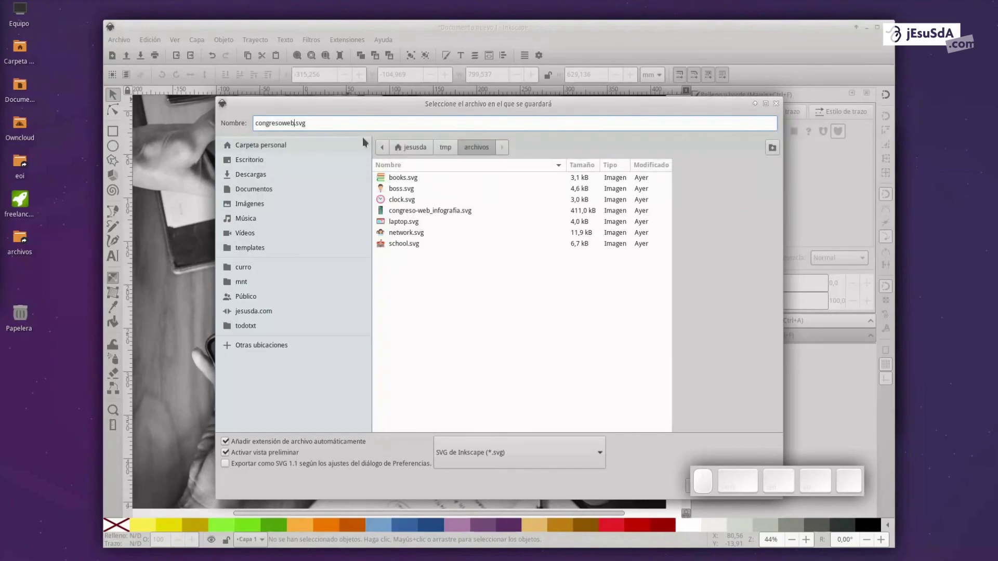
pyautogui.write('fia')
pyautogui.press('Return')
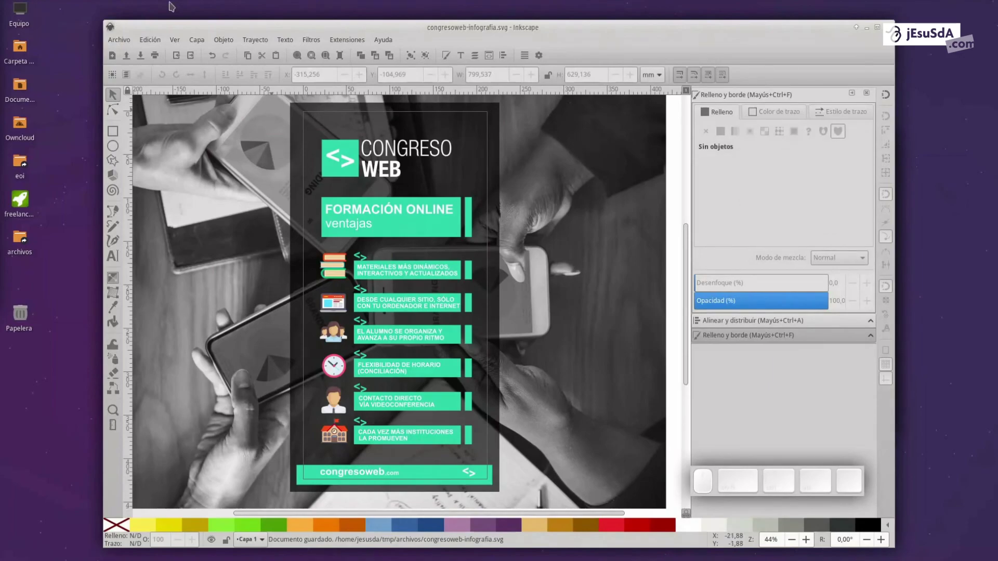
# Open the PNG image export settings and choose the page as the export area.
pyautogui.click(119, 39)
pyautogui.click(185, 180)
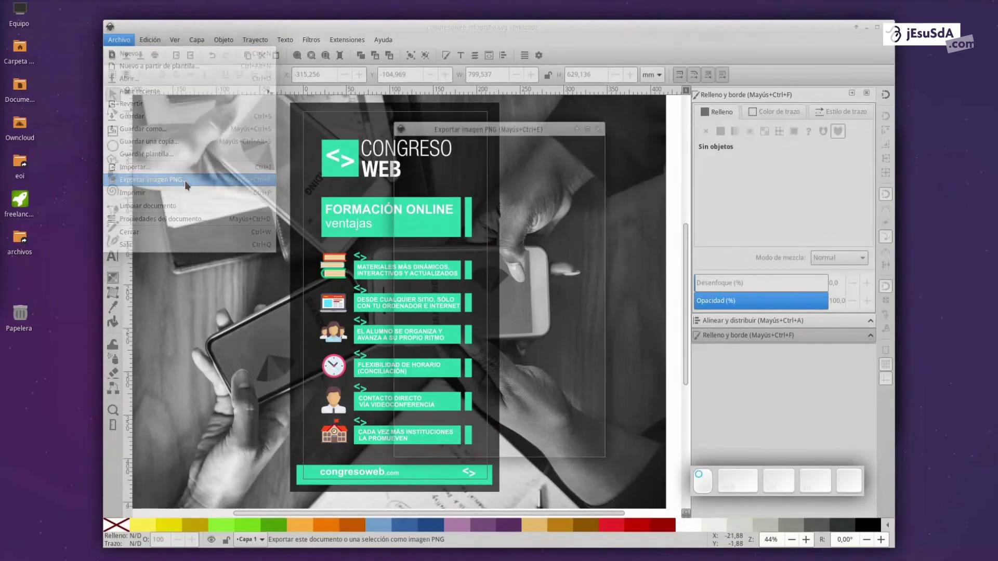
pyautogui.click(419, 177)
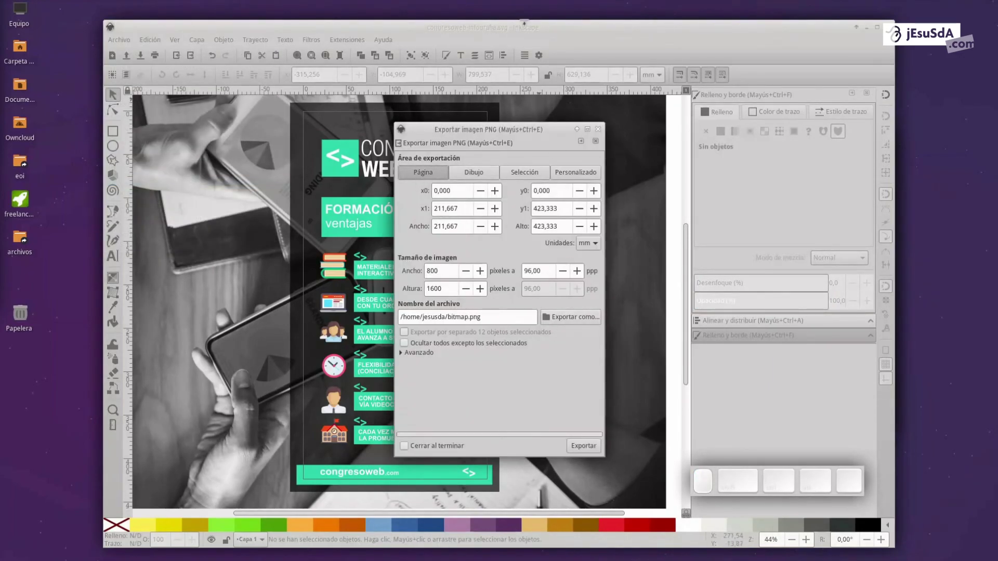
# Copy congresoweb-infografia.svg in the file manager, paste its path as the export file name and change the extension to png.
pyautogui.hotkey('alt', 'Tab')
pyautogui.click(767, 323)
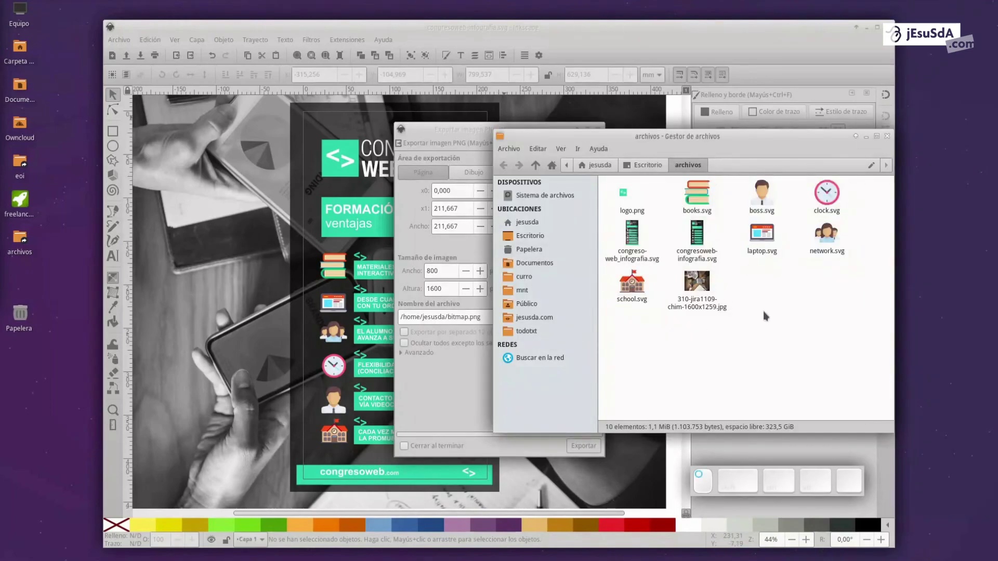
pyautogui.rightClick(691, 266)
pyautogui.click(728, 317)
pyautogui.hotkey('alt', 'Tab')
pyautogui.tripleClick(490, 317)
pyautogui.write('/home/jesusda/Escritorio/archivos/congresoweb-infografia.svg')
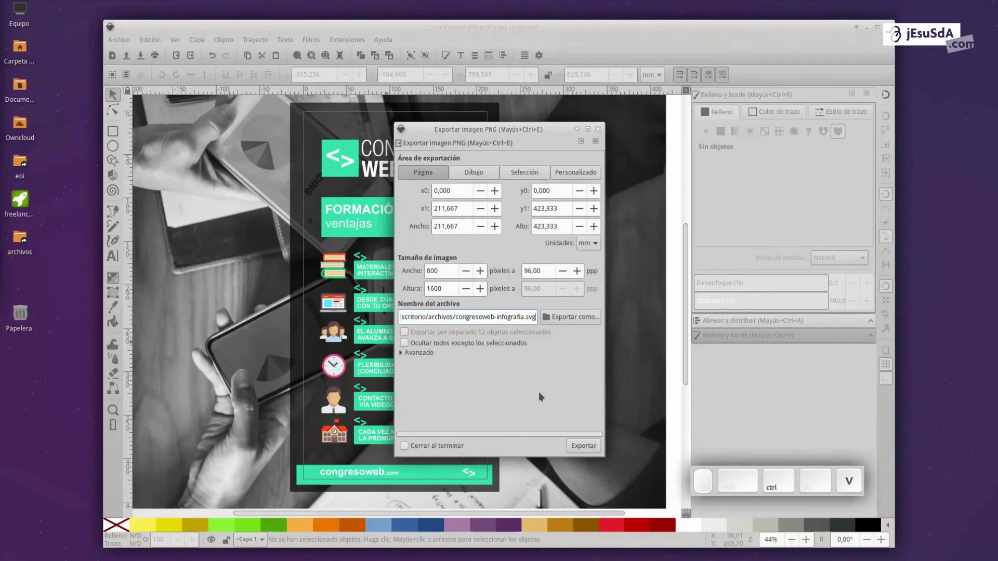
pyautogui.press('BackSpace')
pyautogui.press('BackSpace')
pyautogui.press('BackSpace')
pyautogui.write('png')
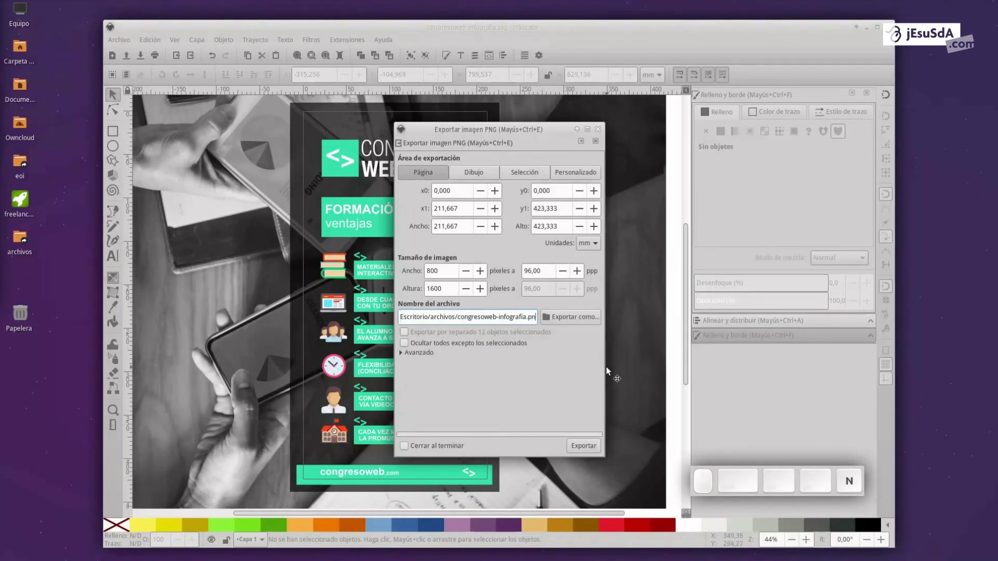
# Export the page as a PNG of 800 by 1600 pixels and close the export dialog.
pyautogui.click(441, 289)
pyautogui.click(583, 445)
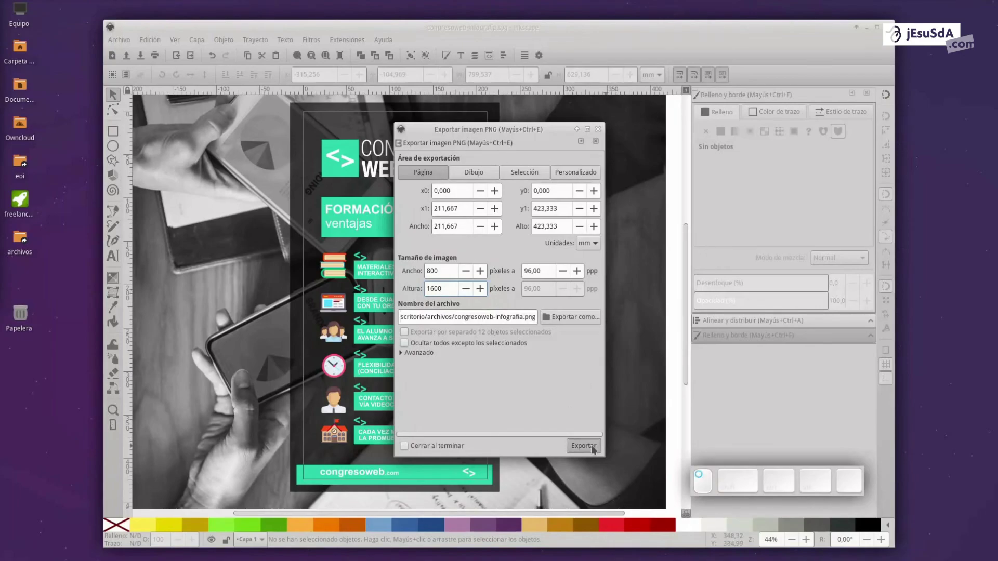
pyautogui.click(598, 129)
# Switch to the archivos folder in the file manager and open congresoweb-infografia.png to check the exported image.
pyautogui.press('super+d')
pyautogui.click(738, 1)
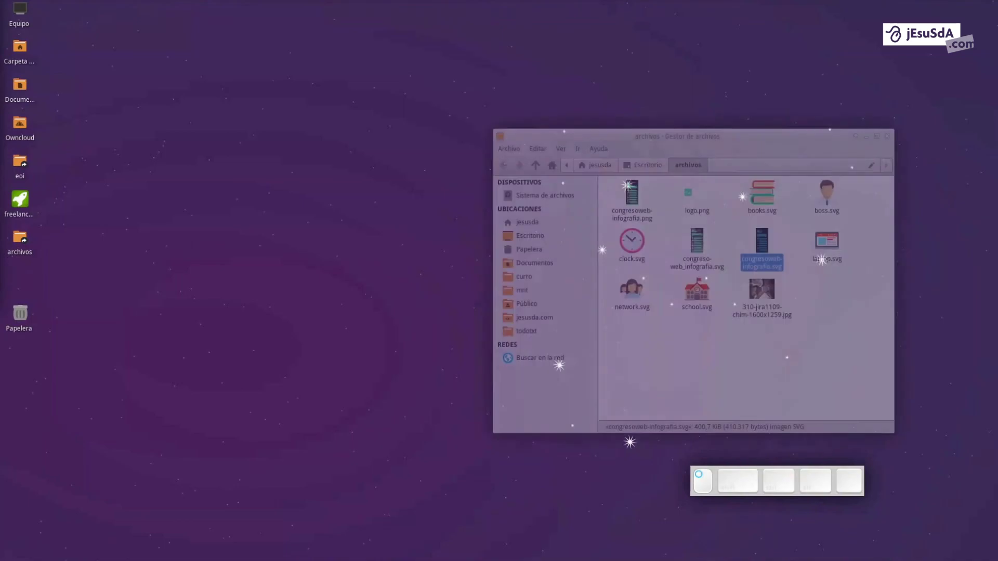
pyautogui.moveTo(618, 138); pyautogui.dragTo(390, 133)
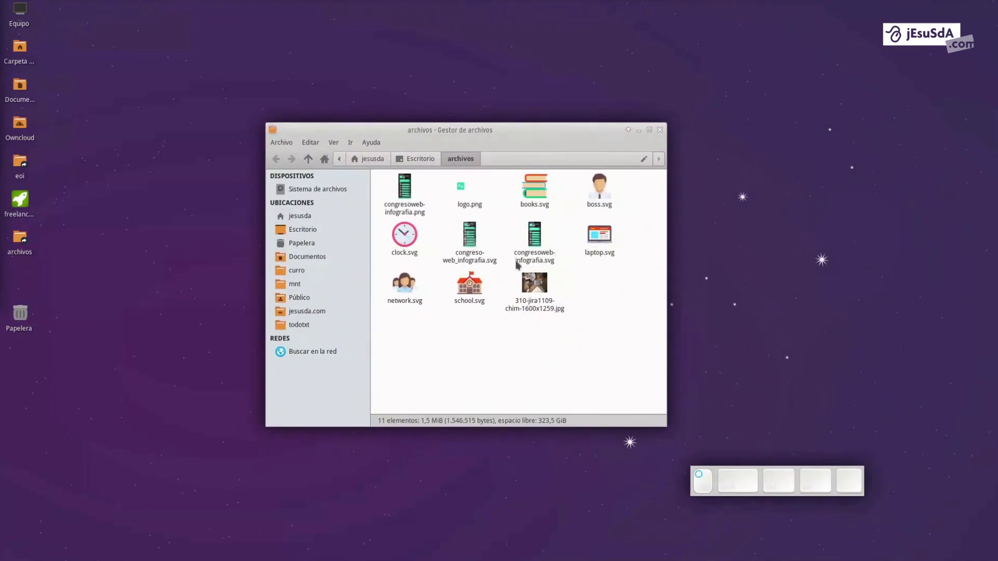
pyautogui.doubleClick(404, 188)
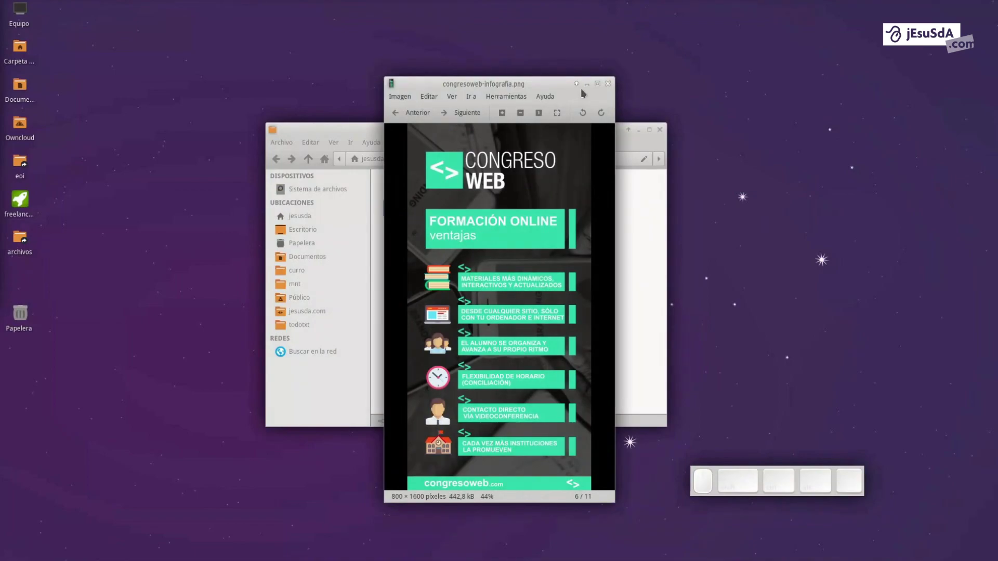